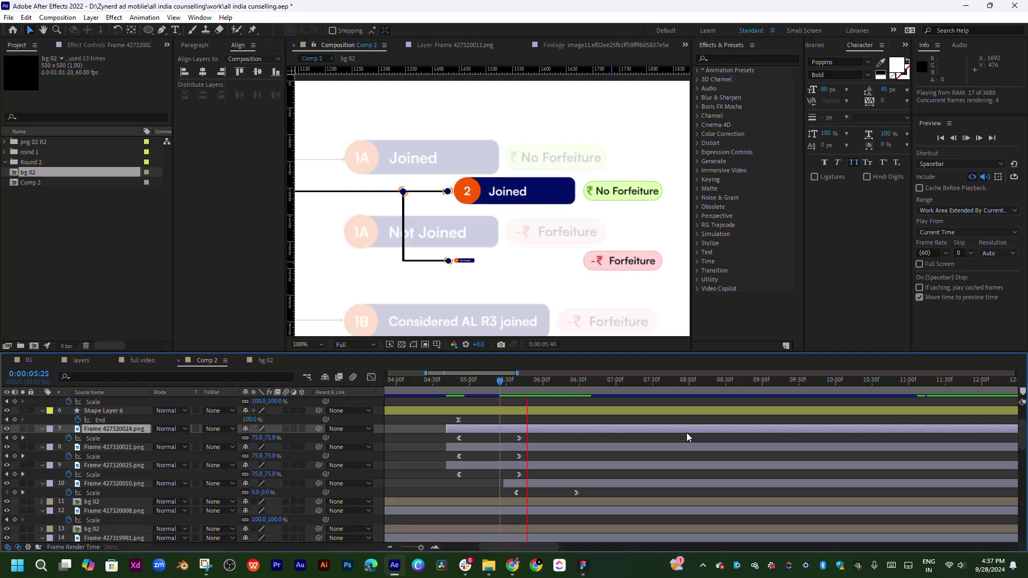
- Preview the branch animation and review the 2 Joined box scaling in around 0:00:05:42
{"action": "key", "text": "space"}
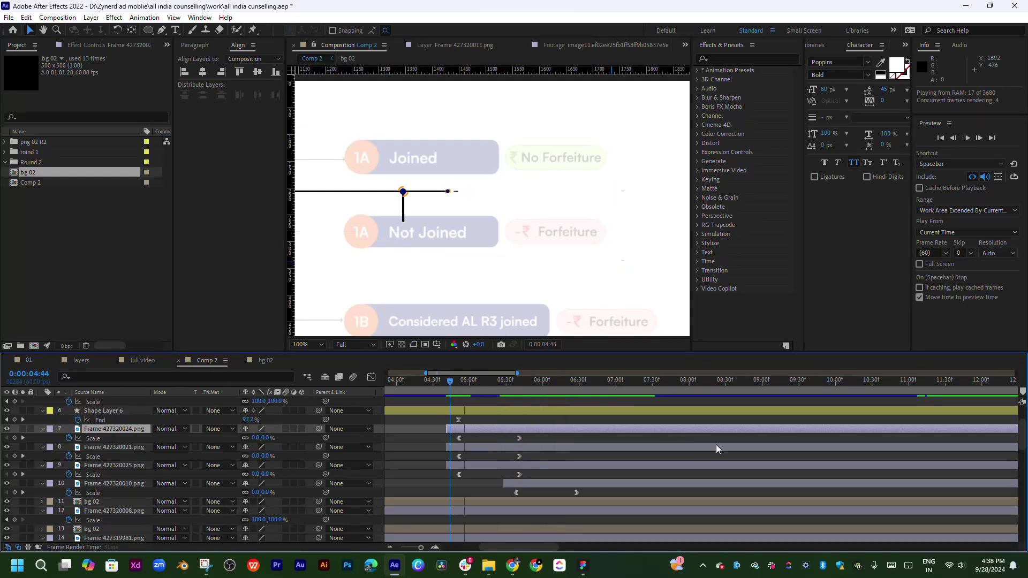
{"action": "left_click_drag", "start_coordinate": [449, 381], "coordinate": [562, 402]}
{"action": "key", "text": "space"}
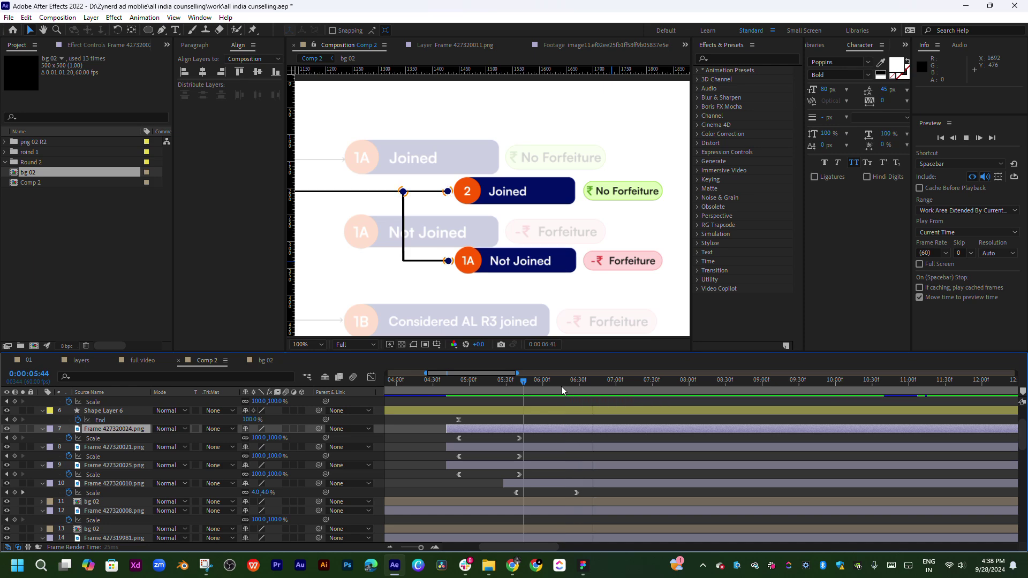
{"action": "key", "text": "space"}
{"action": "left_click_drag", "start_coordinate": [511, 404], "coordinate": [579, 399]}
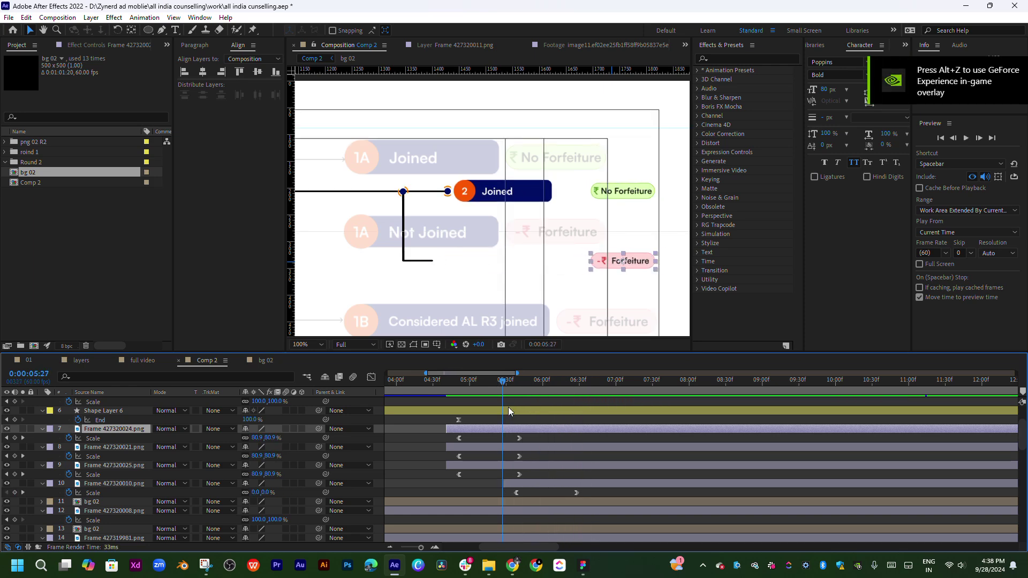
{"action": "key", "text": "j"}
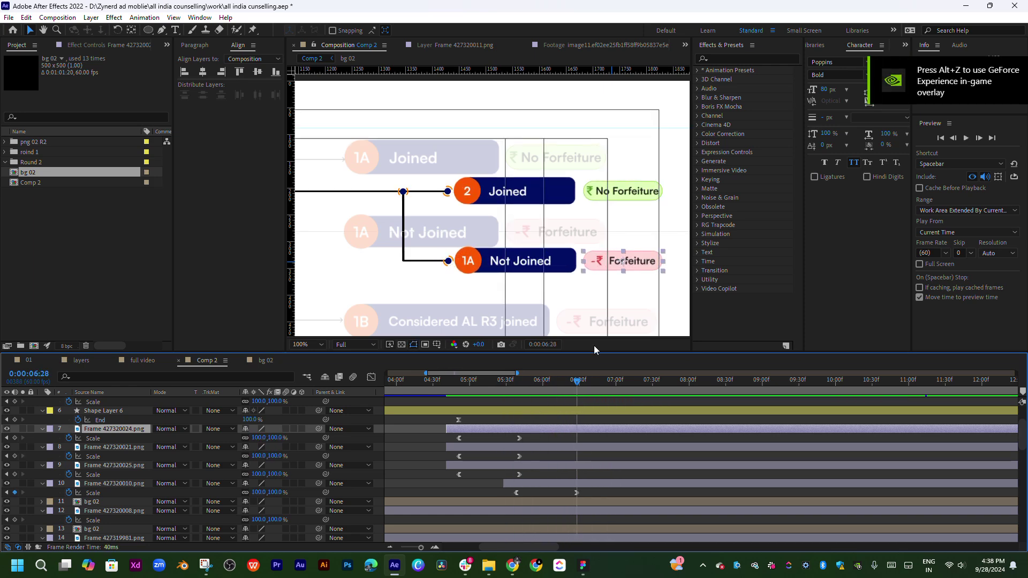
{"action": "left_click", "coordinate": [630, 197], "text": "shift"}
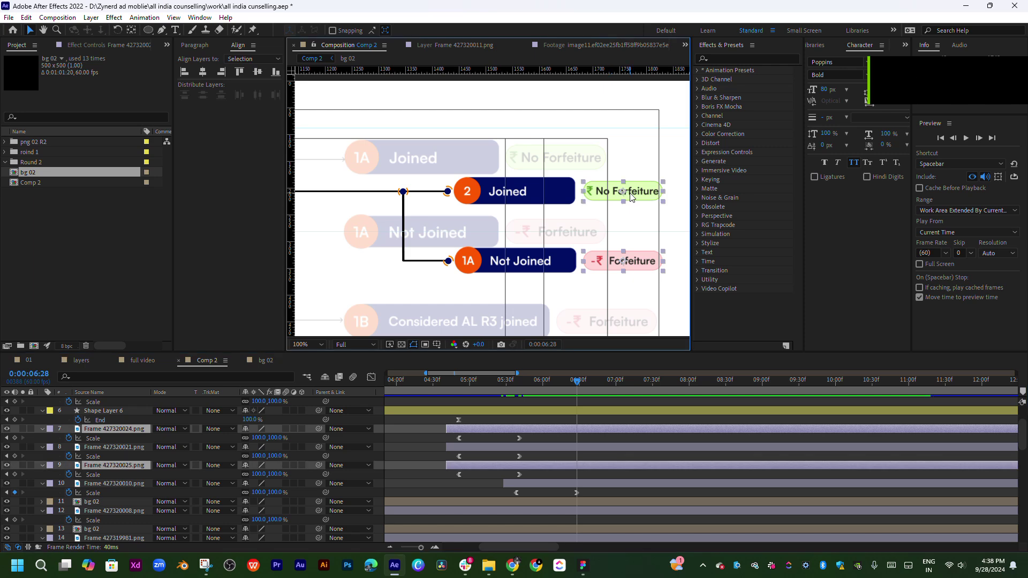
{"action": "left_click", "coordinate": [589, 448]}
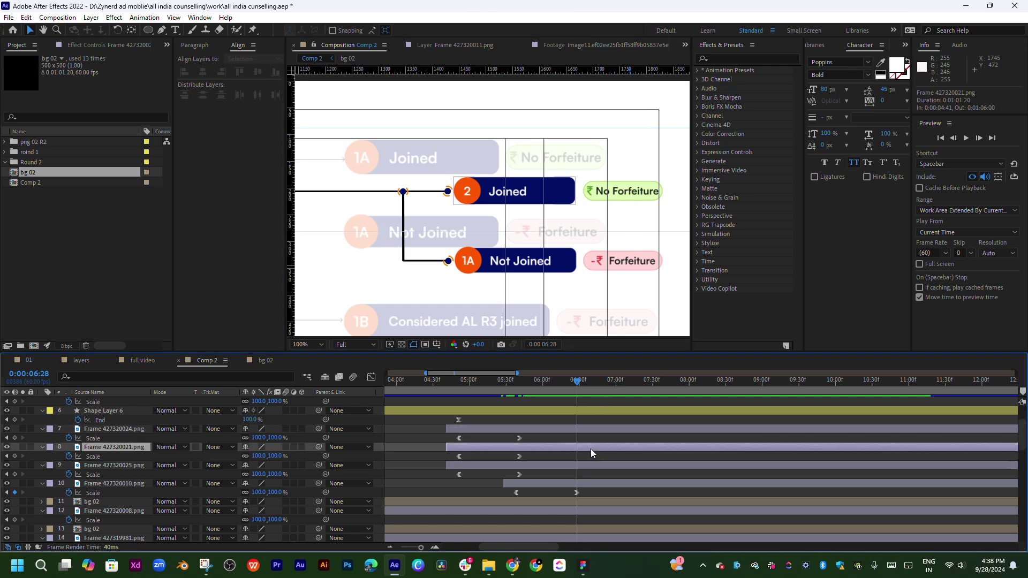
{"action": "left_click", "coordinate": [520, 386]}
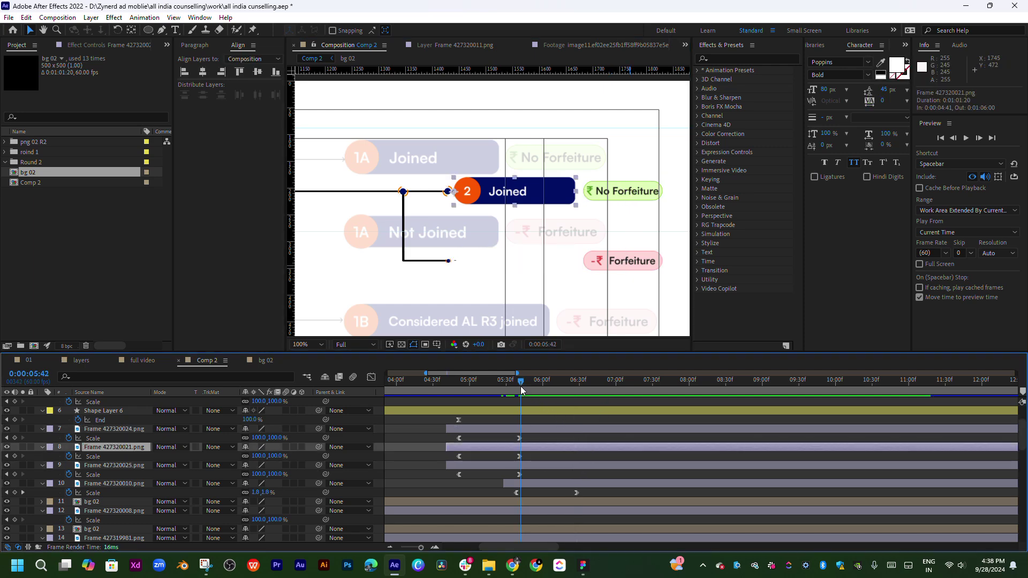
{"action": "mouse_move", "coordinate": [522, 385]}
{"action": "left_mouse_down"}
{"action": "mouse_move", "coordinate": [510, 407]}
{"action": "mouse_move", "coordinate": [538, 407]}
{"action": "left_mouse_up"}
- Move the No Forfeiture position keyframe later and slide the label left behind the 2 Joined box
{"action": "left_click_drag", "start_coordinate": [585, 176], "coordinate": [513, 182]}
{"action": "left_click", "coordinate": [564, 206]}
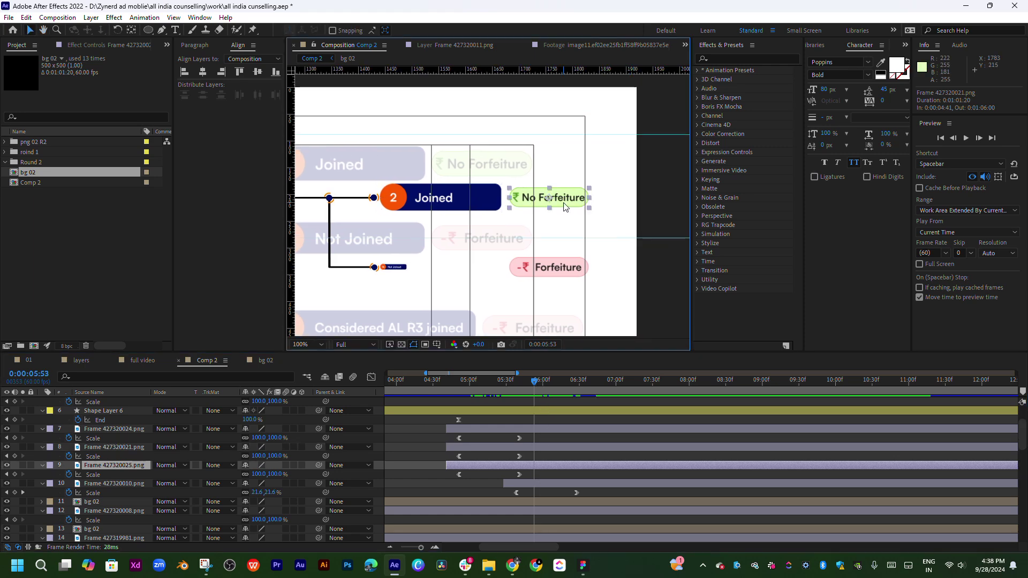
{"action": "left_click", "coordinate": [516, 474]}
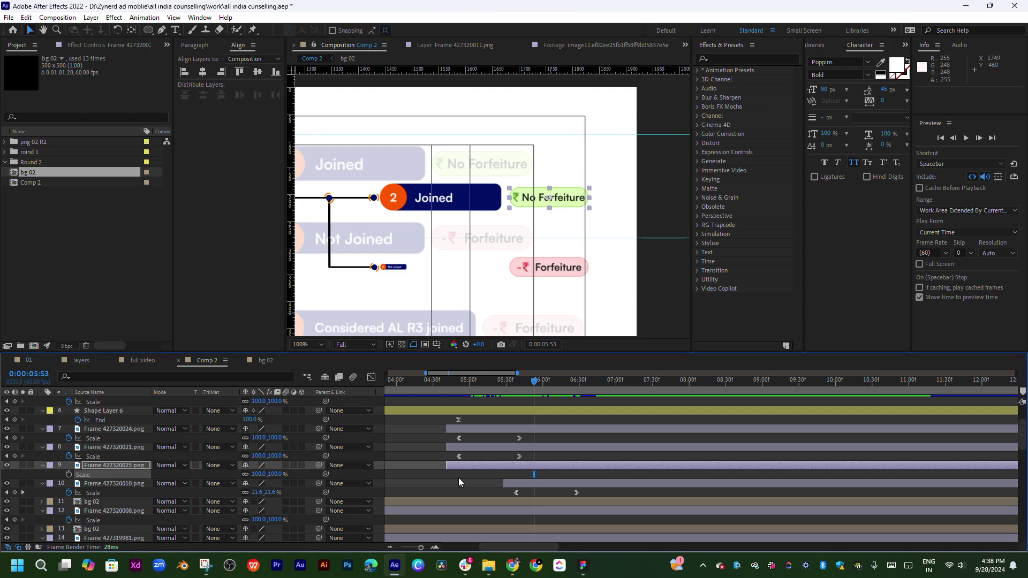
{"action": "left_click_drag", "start_coordinate": [464, 397], "coordinate": [517, 397]}
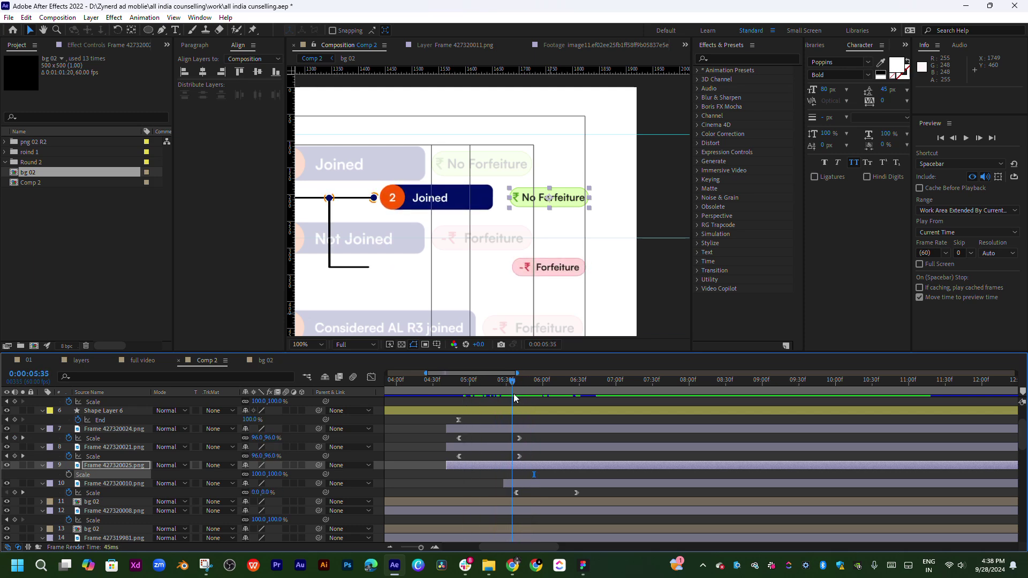
{"action": "left_click", "coordinate": [517, 380]}
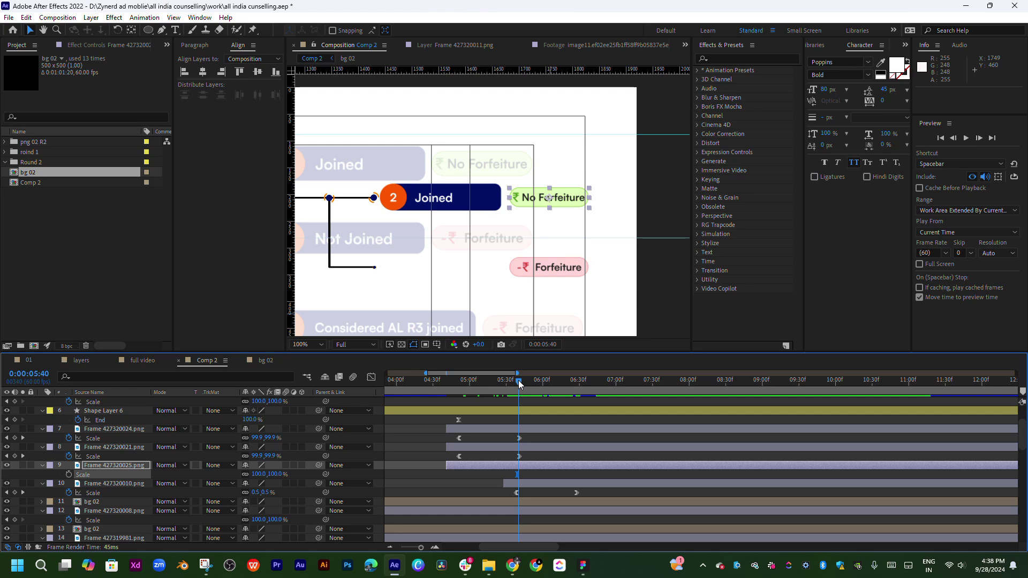
{"action": "left_click", "coordinate": [522, 464]}
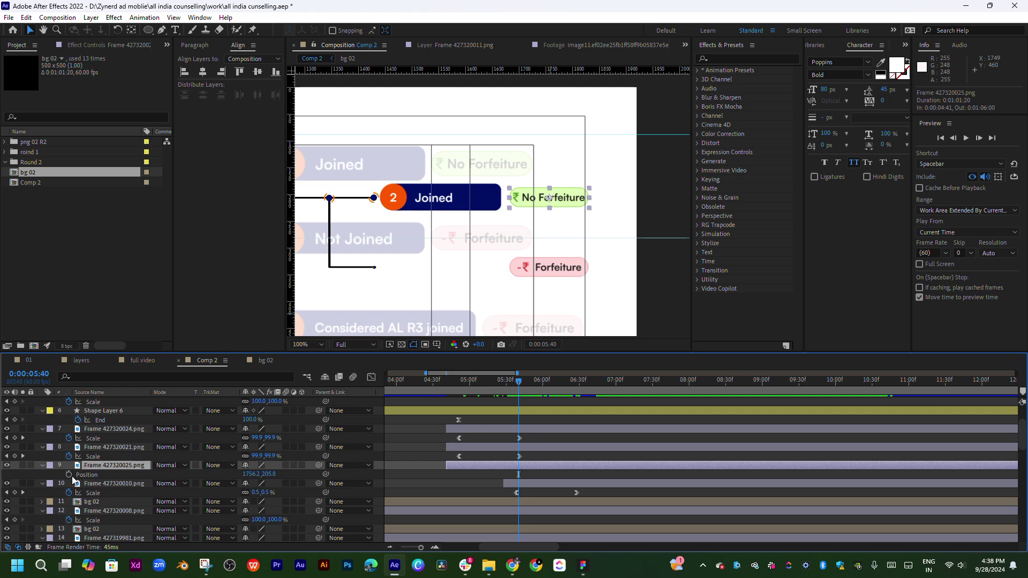
{"action": "left_click_drag", "start_coordinate": [518, 473], "coordinate": [569, 473]}
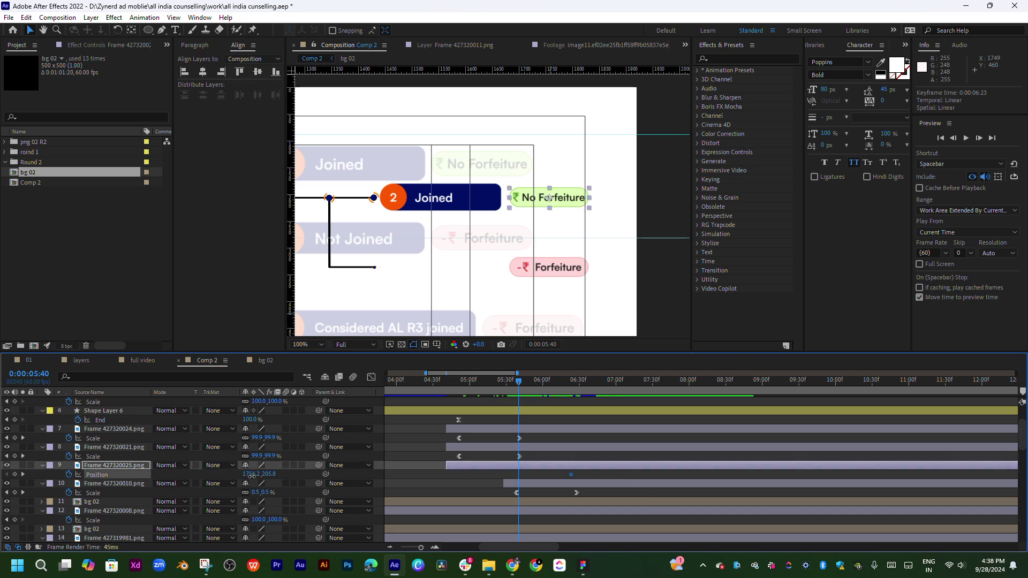
{"action": "left_click_drag", "start_coordinate": [252, 474], "coordinate": [150, 478]}
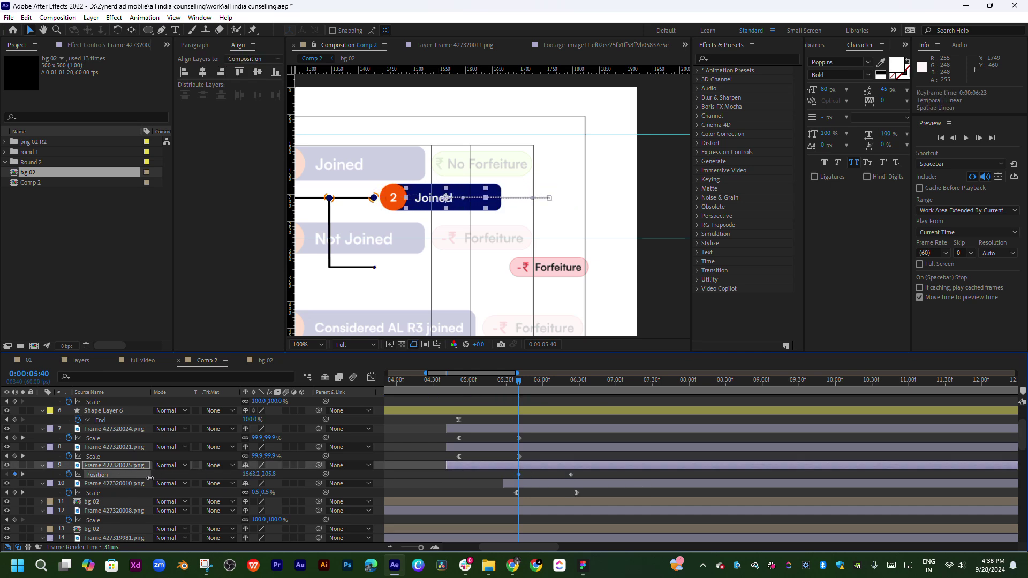
- Trim the No Forfeiture layer's in-point to start at 0:00:05:40
{"action": "key", "text": "space"}
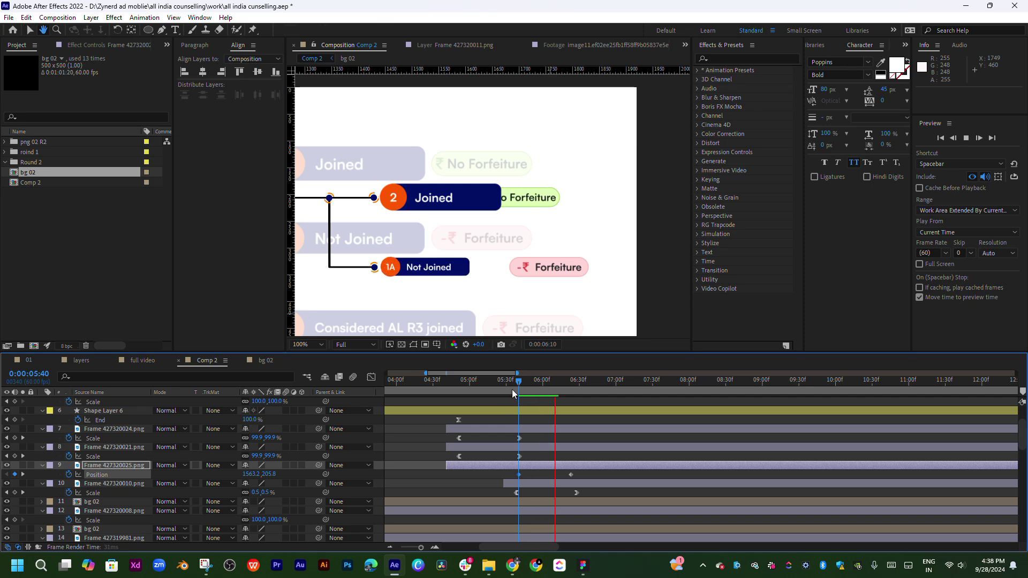
{"action": "left_click", "coordinate": [499, 387]}
{"action": "key", "text": "space"}
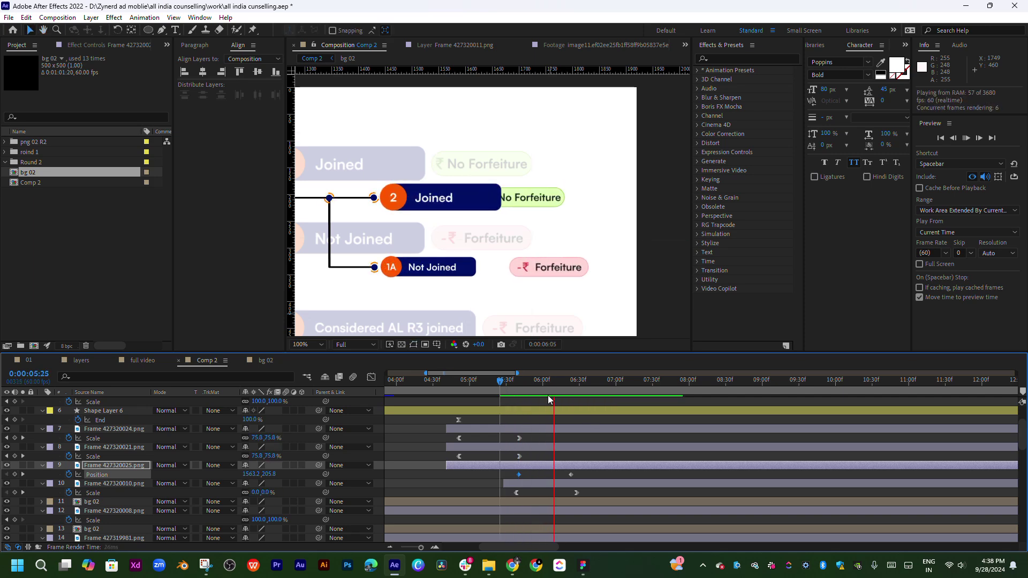
{"action": "left_click", "coordinate": [515, 382]}
{"action": "left_click_drag", "start_coordinate": [515, 382], "coordinate": [518, 385]}
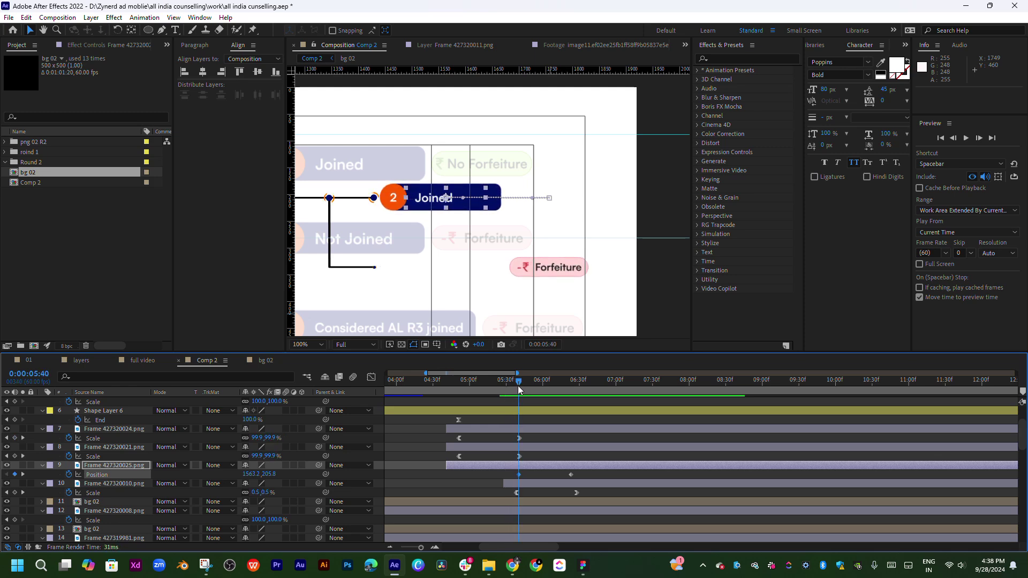
{"action": "left_click_drag", "start_coordinate": [444, 467], "coordinate": [517, 462]}
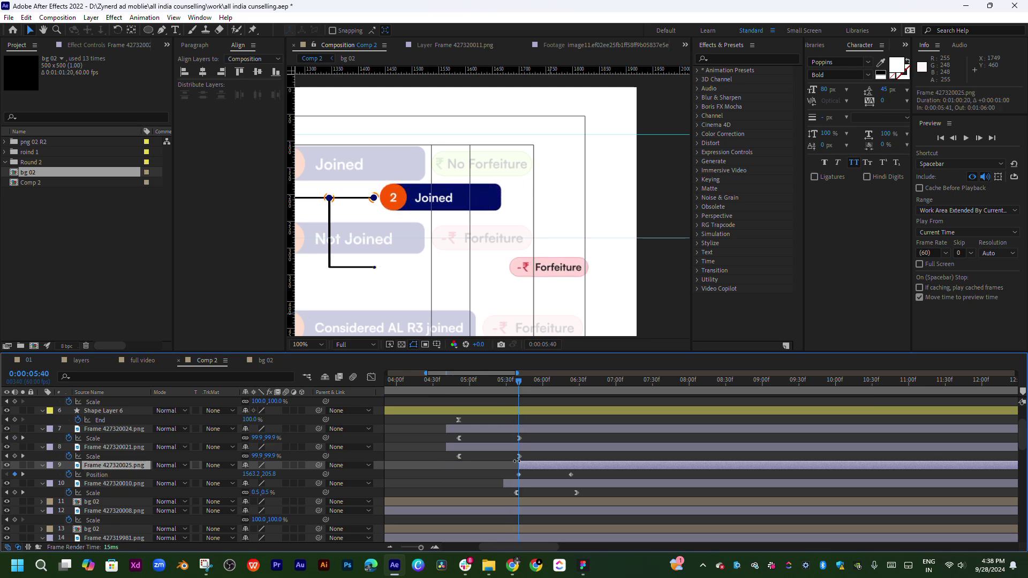
- Nudge the ending Position keyframe slightly later and select both No Forfeiture Position keyframes
{"action": "key", "text": "space"}
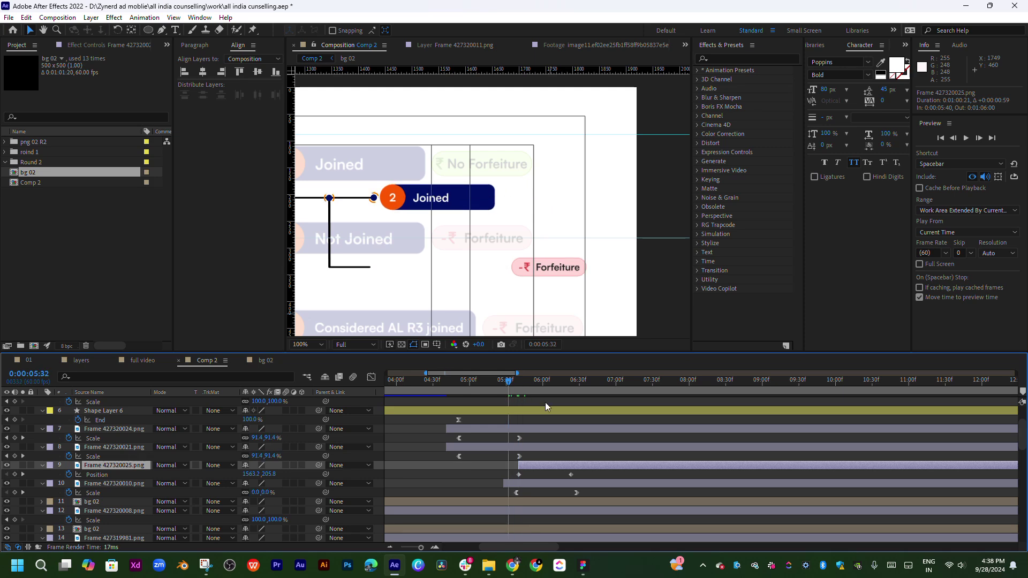
{"action": "key", "text": "space"}
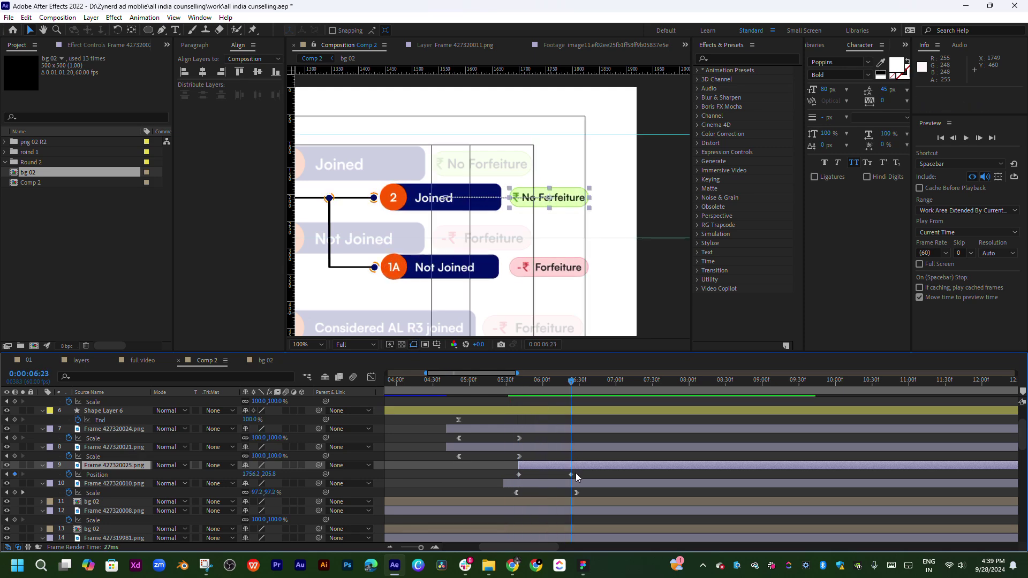
{"action": "left_click_drag", "start_coordinate": [571, 474], "coordinate": [576, 475]}
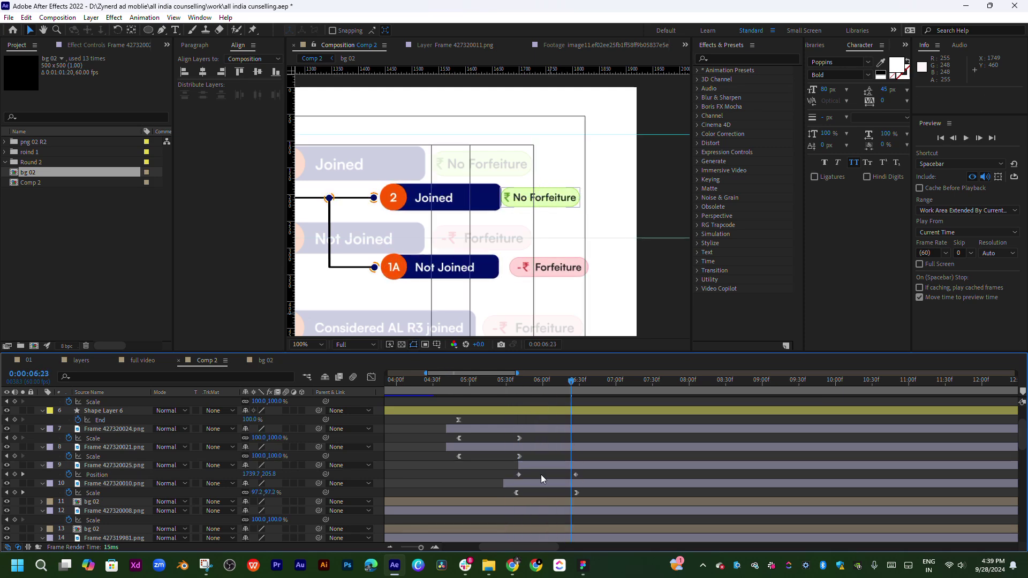
{"action": "left_click", "coordinate": [579, 475]}
{"action": "left_click", "coordinate": [518, 475]}
- Easy-ease the No Forfeiture Position keyframes and lengthen the ending ease in the speed graph
{"action": "right_click", "coordinate": [518, 475]}
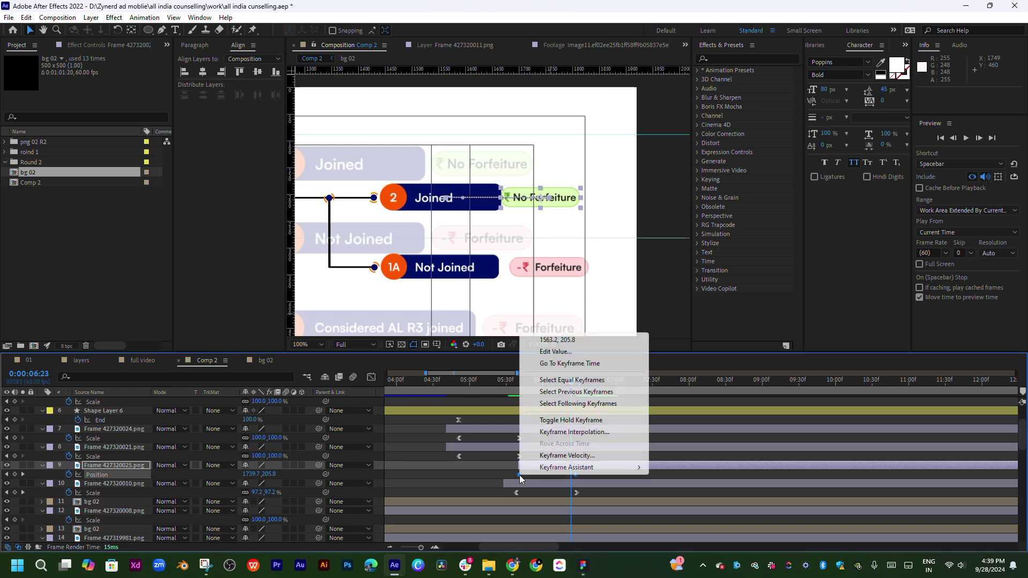
{"action": "mouse_move", "coordinate": [589, 468]}
{"action": "left_click", "coordinate": [692, 409]}
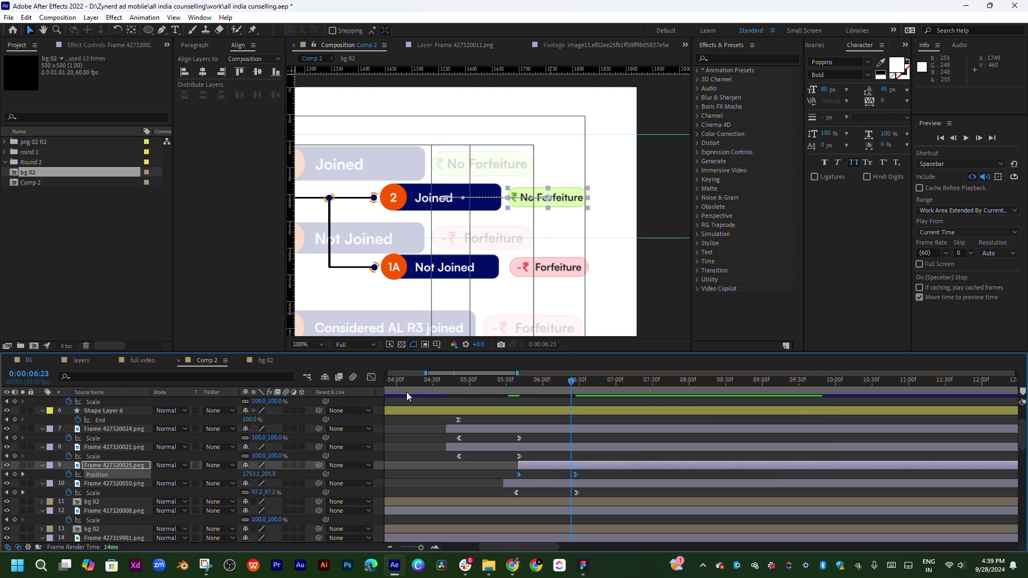
{"action": "left_click", "coordinate": [371, 377]}
{"action": "left_click", "coordinate": [574, 517]}
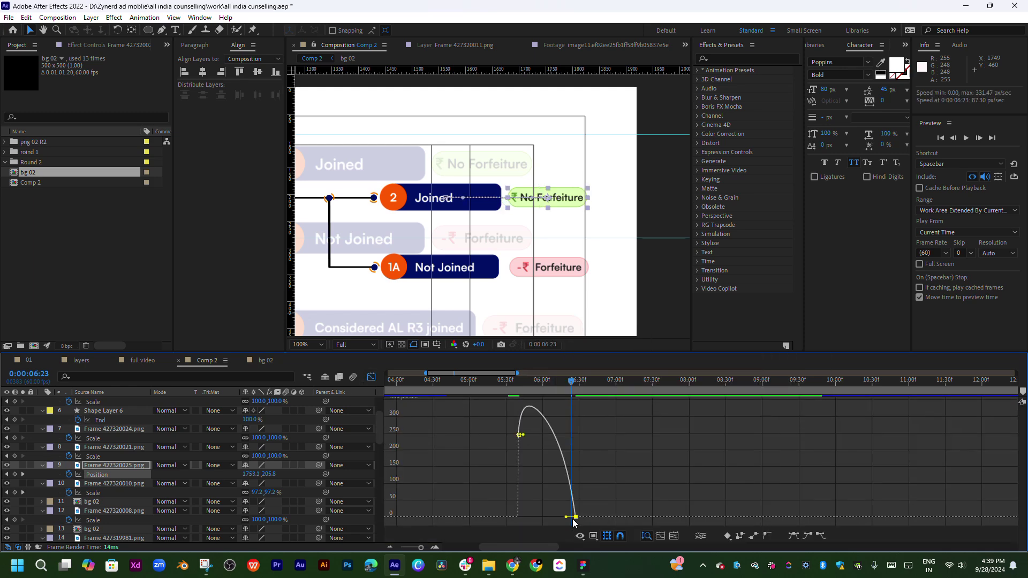
{"action": "mouse_move", "coordinate": [567, 518]}
{"action": "left_mouse_down"}
{"action": "mouse_move", "coordinate": [534, 488]}
{"action": "mouse_move", "coordinate": [529, 517]}
{"action": "left_mouse_up"}
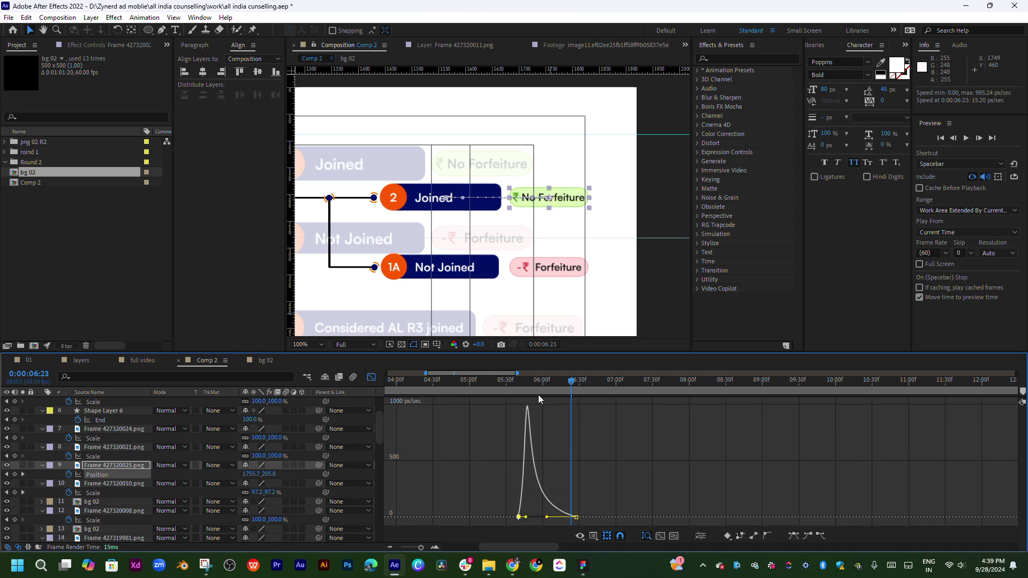
{"action": "left_click", "coordinate": [522, 395]}
{"action": "key", "text": "space"}
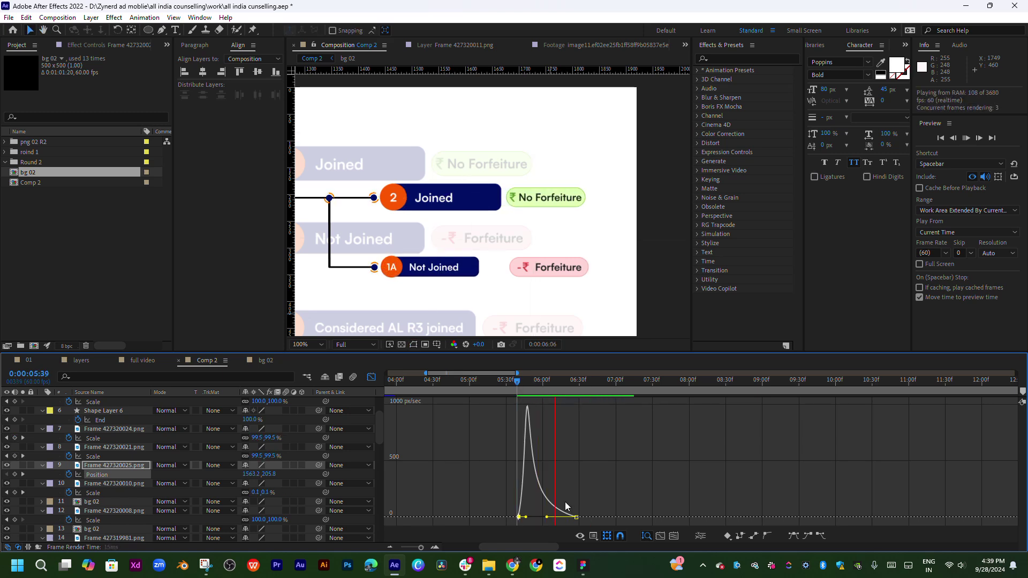
- Try a rounded-arch speed curve, preview it, and undo the change
{"action": "mouse_move", "coordinate": [546, 520]}
{"action": "left_mouse_down"}
{"action": "mouse_move", "coordinate": [526, 518]}
{"action": "mouse_move", "coordinate": [546, 517]}
{"action": "left_mouse_up"}
{"action": "key", "text": "space"}
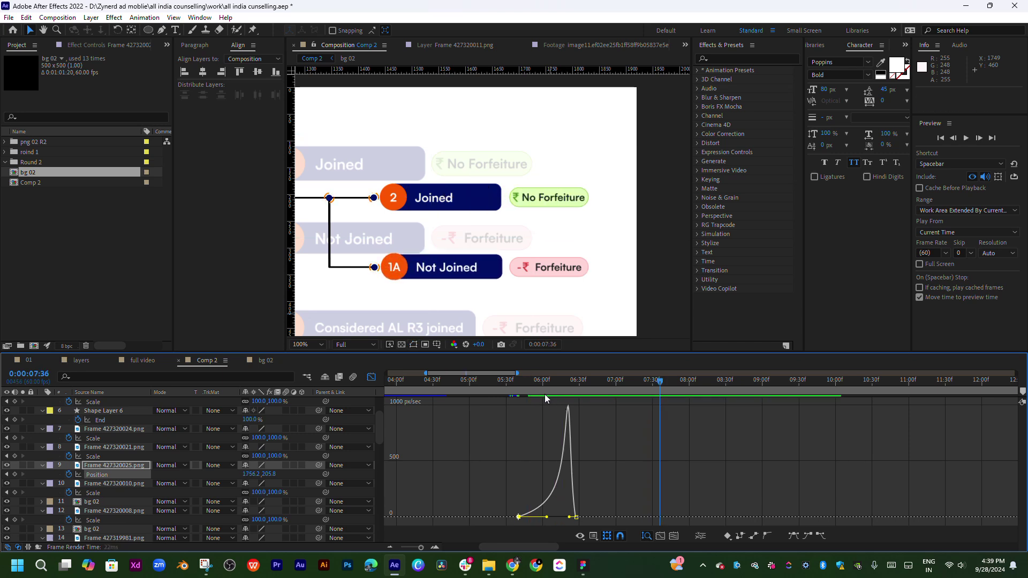
{"action": "left_click", "coordinate": [522, 381]}
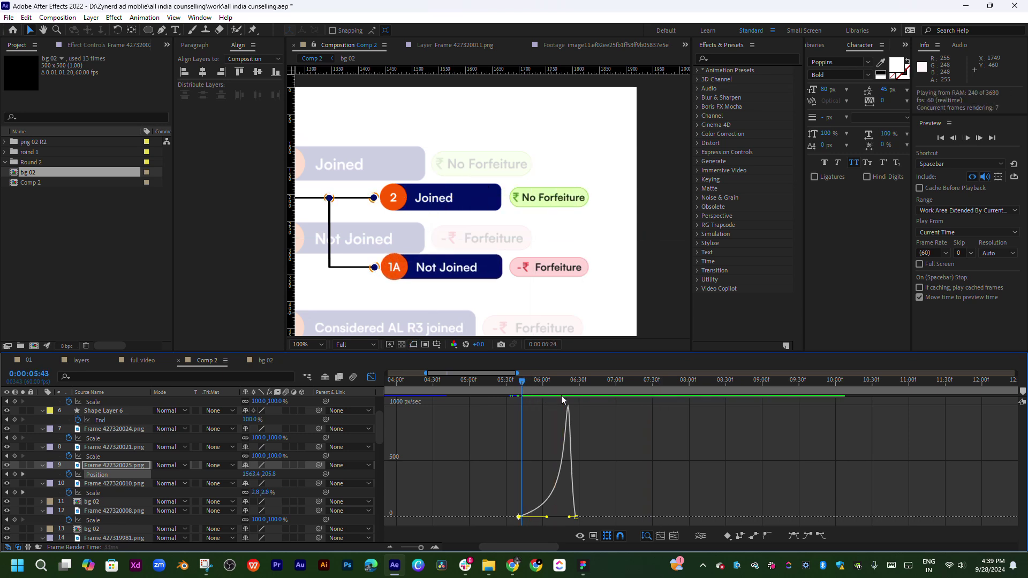
{"action": "key", "text": "space"}
{"action": "key", "text": "ctrl+z"}
{"action": "key", "text": "ctrl+z"}
{"action": "key", "text": "space"}
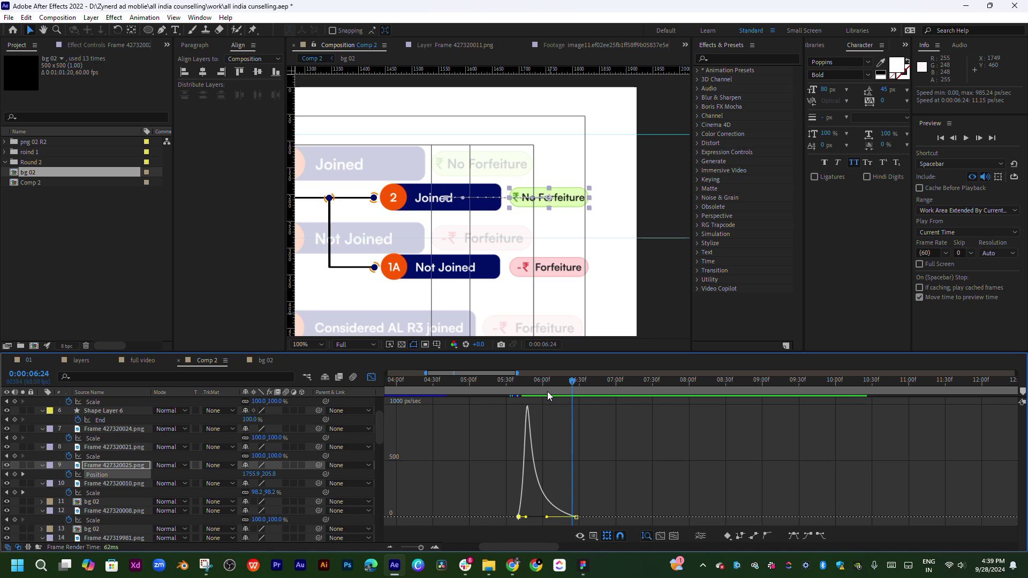
{"action": "left_click", "coordinate": [548, 515]}
- Drag the first keyframe's influence handle for a fast-start ease-out, preview it, and exit the Graph Editor
{"action": "left_click_drag", "start_coordinate": [526, 517], "coordinate": [520, 516]}
{"action": "left_click", "coordinate": [515, 390]}
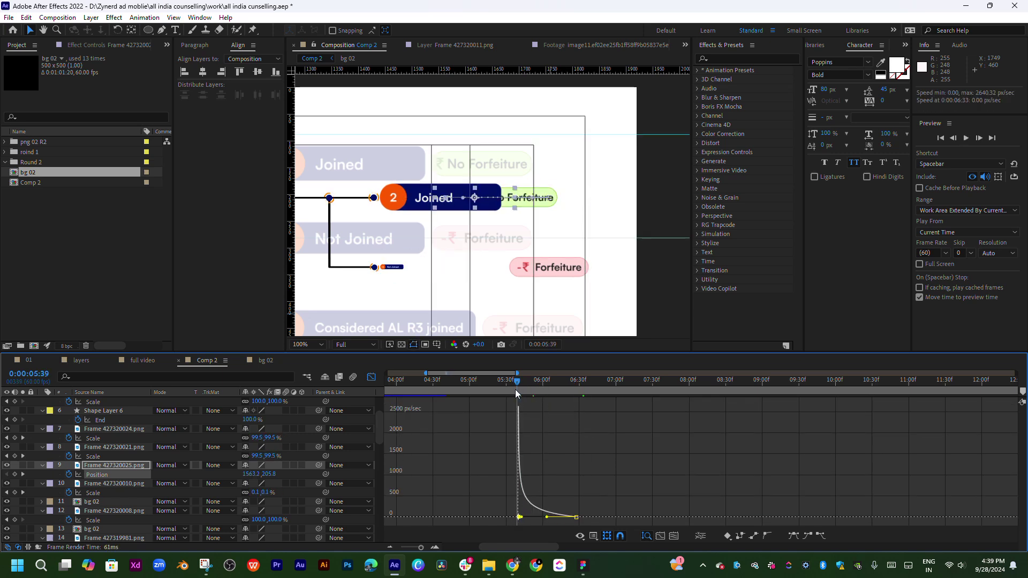
{"action": "key", "text": "space"}
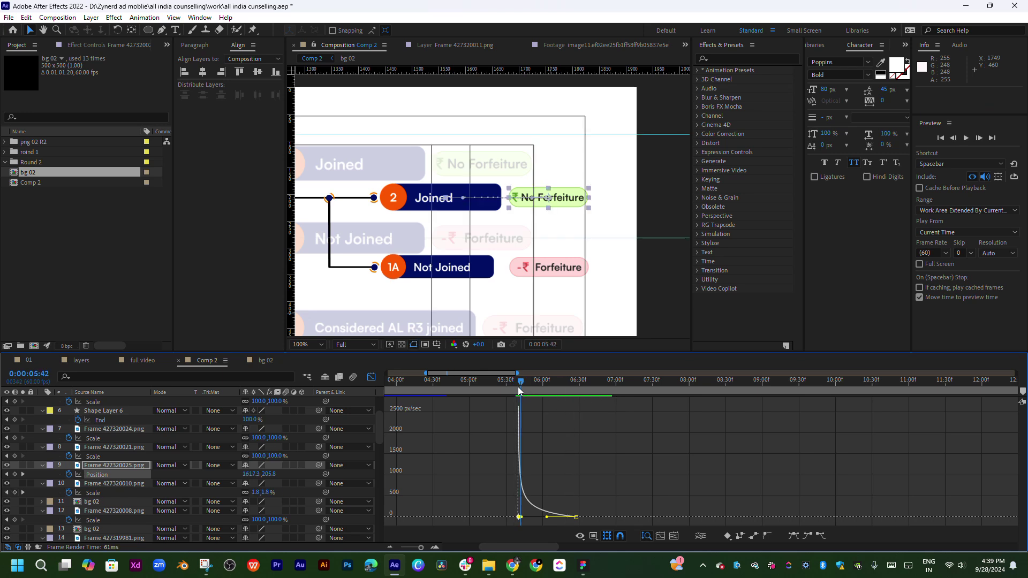
{"action": "left_click", "coordinate": [506, 385]}
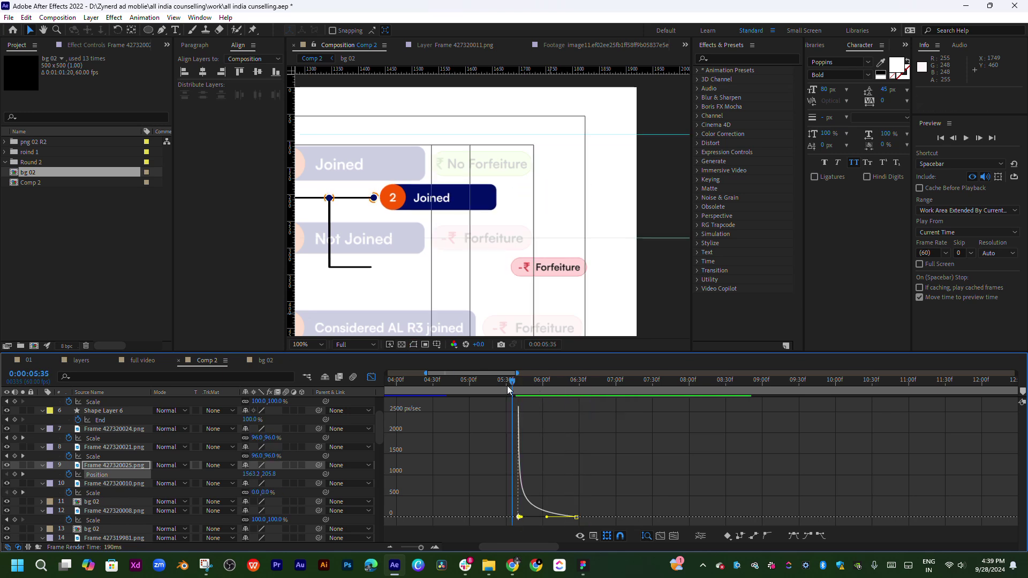
{"action": "left_click", "coordinate": [371, 376]}
- Delay the red Forfeiture pill's scale pop-in by dragging its layer bar later
{"action": "key", "text": "space"}
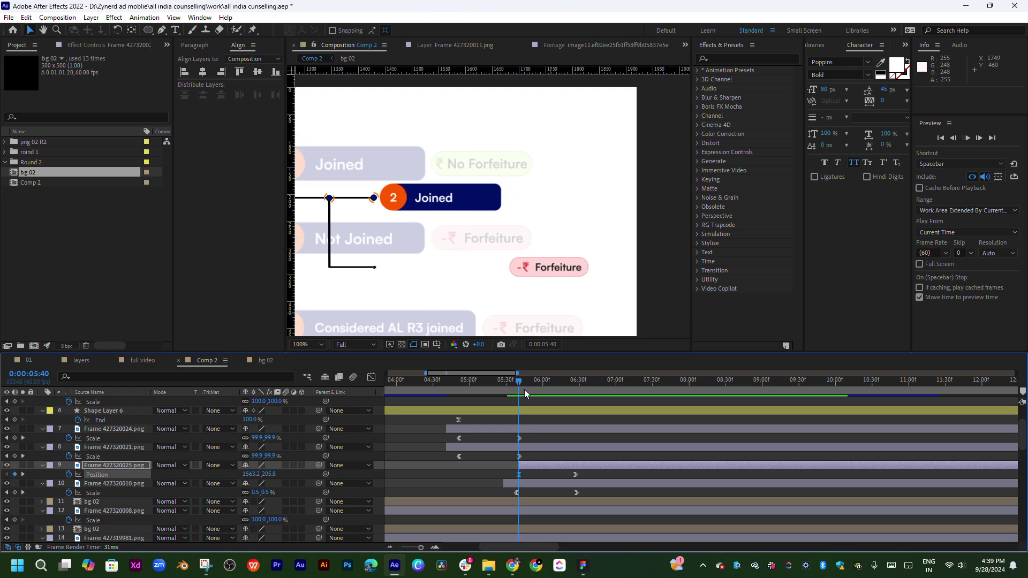
{"action": "left_click", "coordinate": [518, 390]}
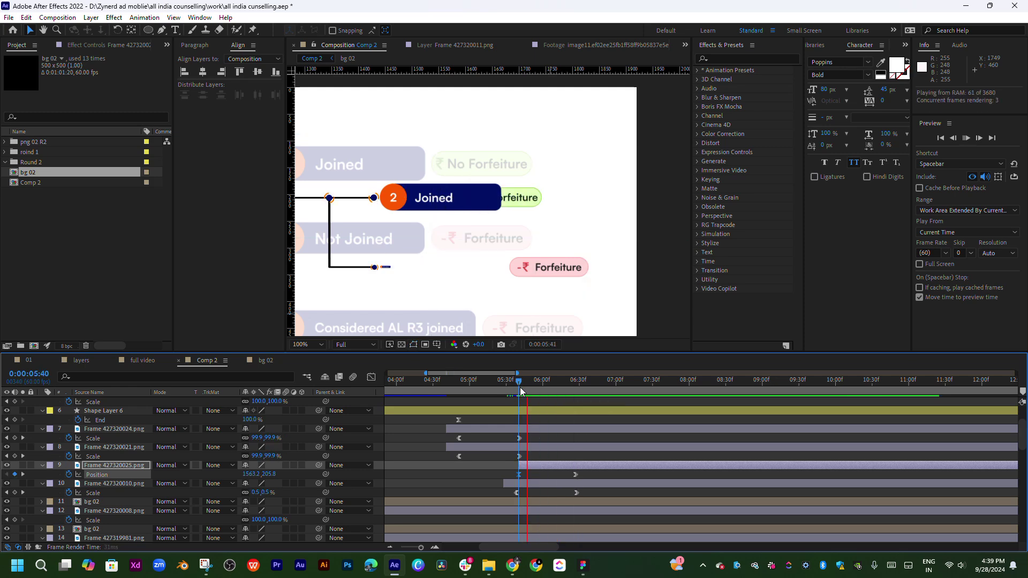
{"action": "left_click", "coordinate": [544, 427]}
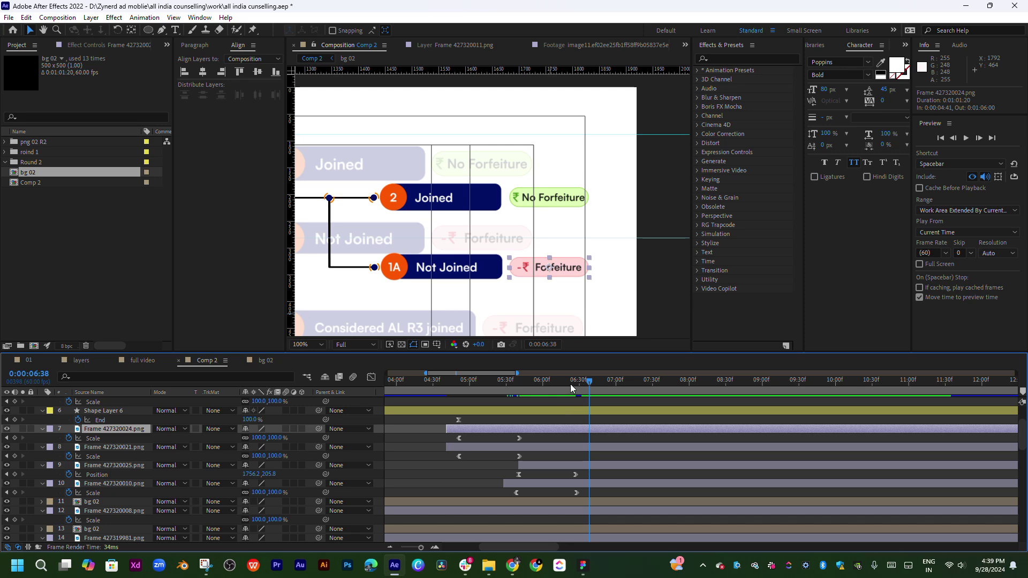
{"action": "mouse_move", "coordinate": [537, 428]}
{"action": "left_mouse_down"}
{"action": "mouse_move", "coordinate": [647, 428]}
{"action": "mouse_move", "coordinate": [638, 429]}
{"action": "left_mouse_up"}
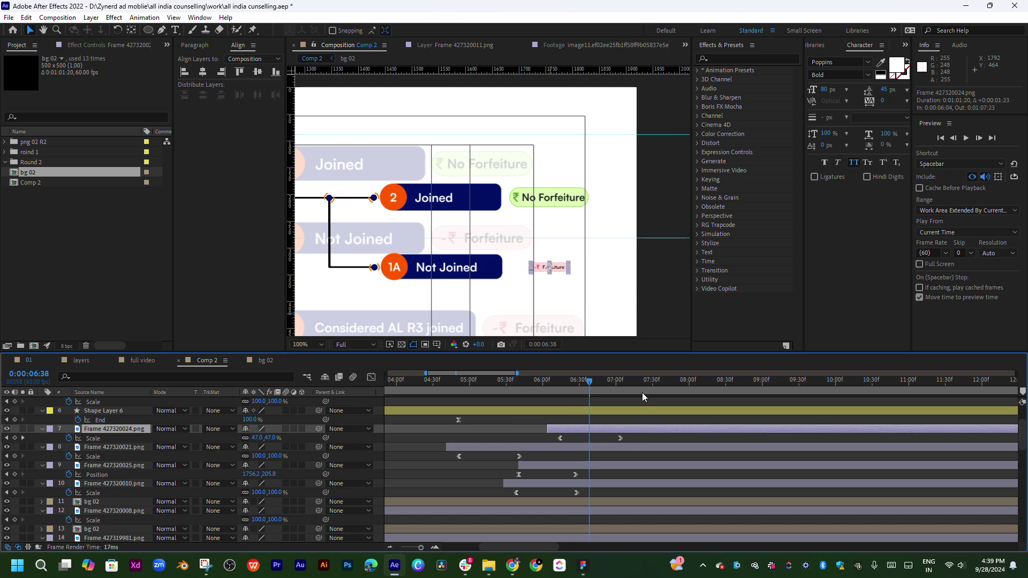
{"action": "key", "text": "space"}
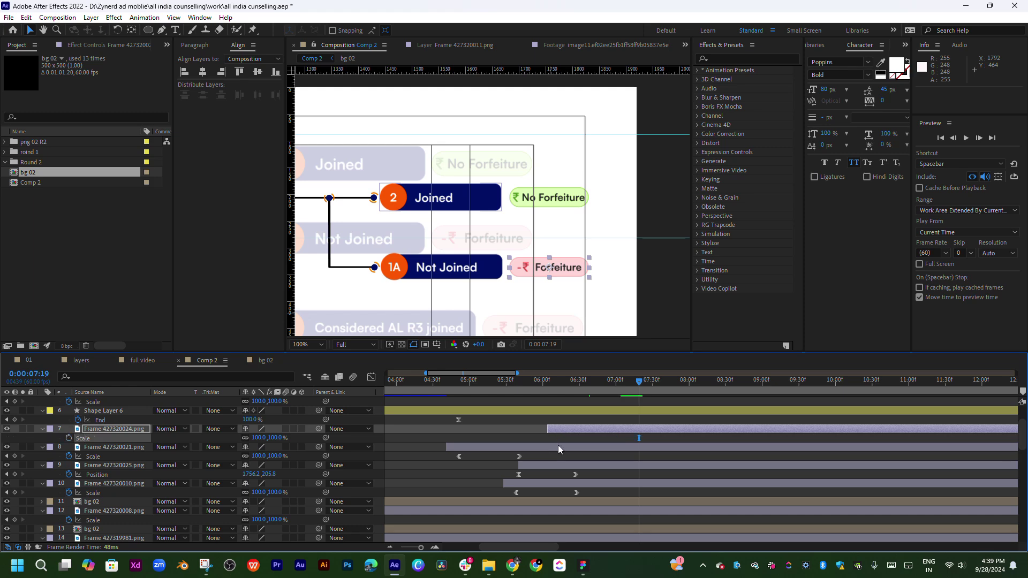
{"action": "left_click", "coordinate": [575, 431]}
- Move the Forfeiture layer below Frame 427320025.png and start Position keyframing at 0:00:07:21
{"action": "left_click_drag", "start_coordinate": [132, 428], "coordinate": [123, 474]}
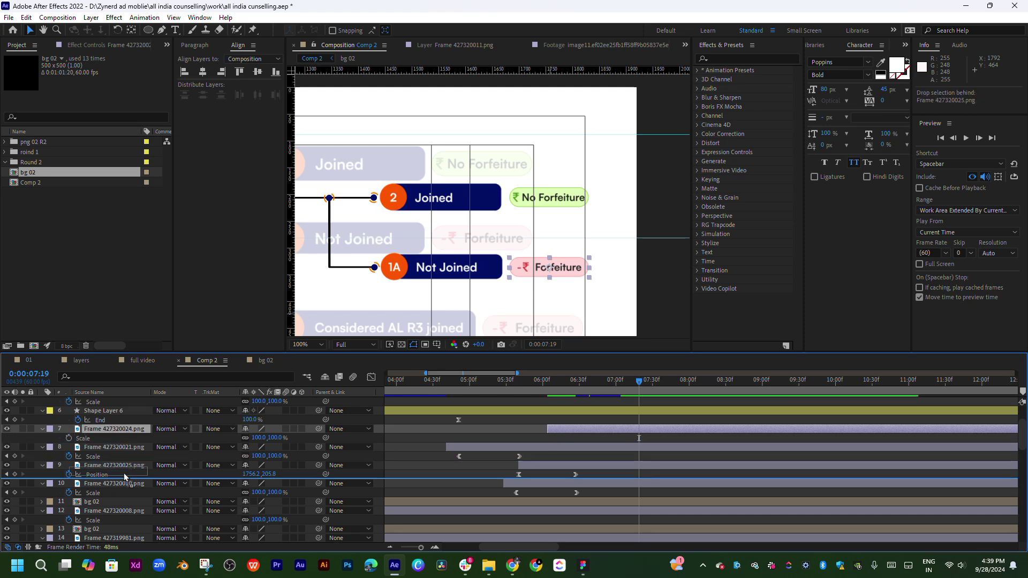
{"action": "left_click_drag", "start_coordinate": [582, 468], "coordinate": [572, 466]}
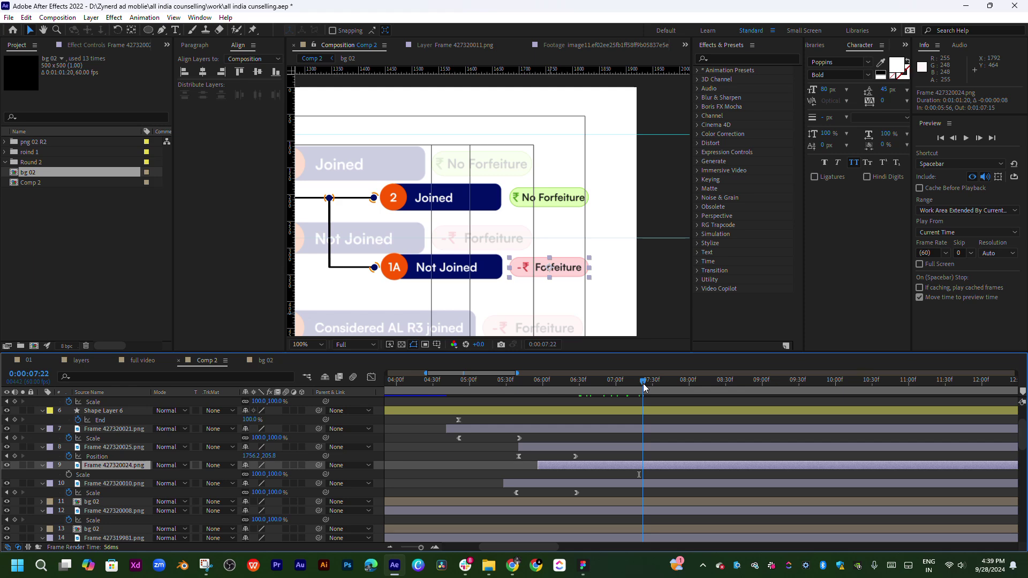
{"action": "left_click_drag", "start_coordinate": [643, 384], "coordinate": [641, 383]}
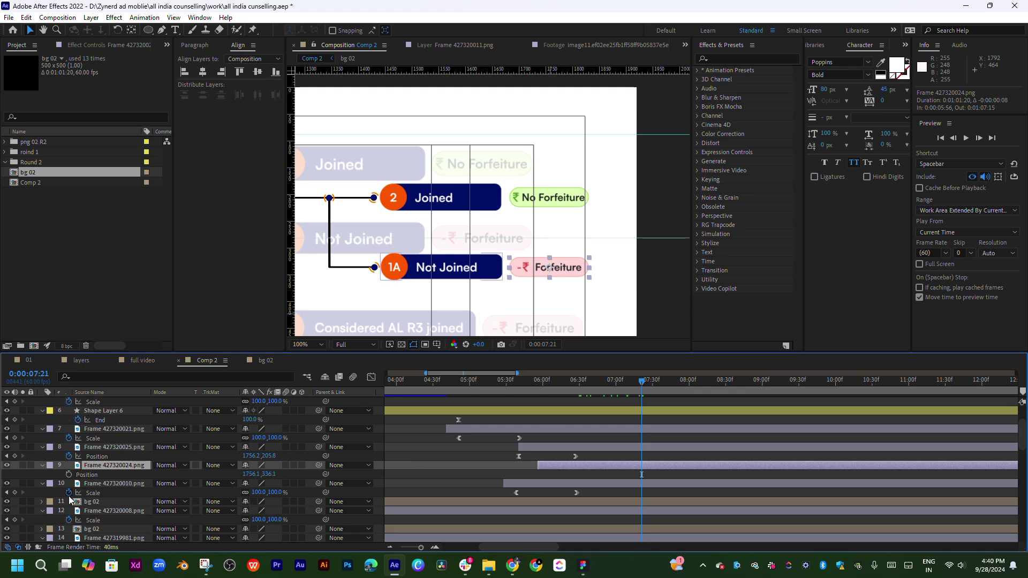
{"action": "left_click", "coordinate": [69, 474]}
{"action": "left_click", "coordinate": [577, 383]}
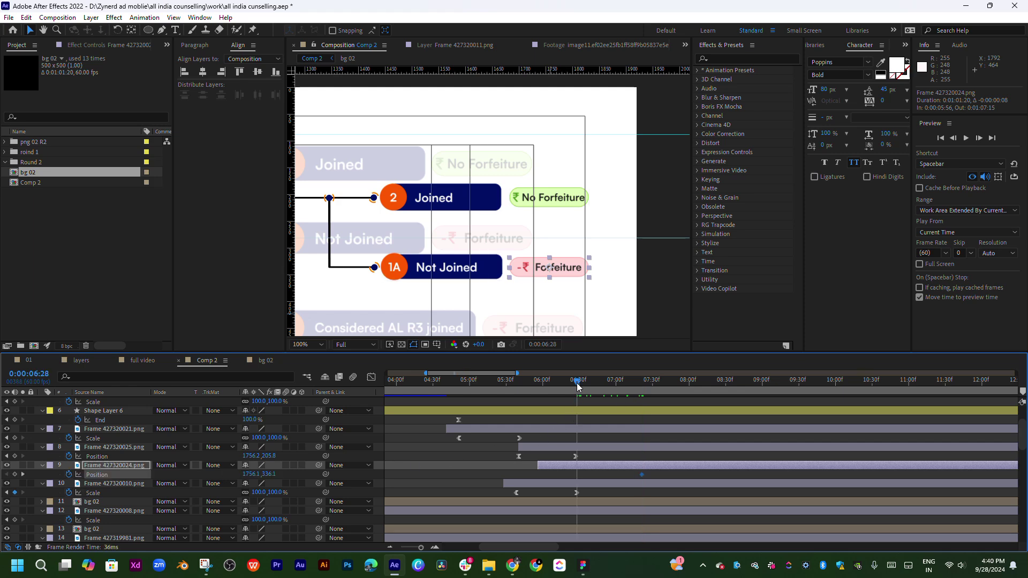
- Key the Forfeiture pill sliding left onto 1A Not Joined, with its layer starting at 6:14
{"action": "left_click_drag", "start_coordinate": [257, 476], "coordinate": [164, 482]}
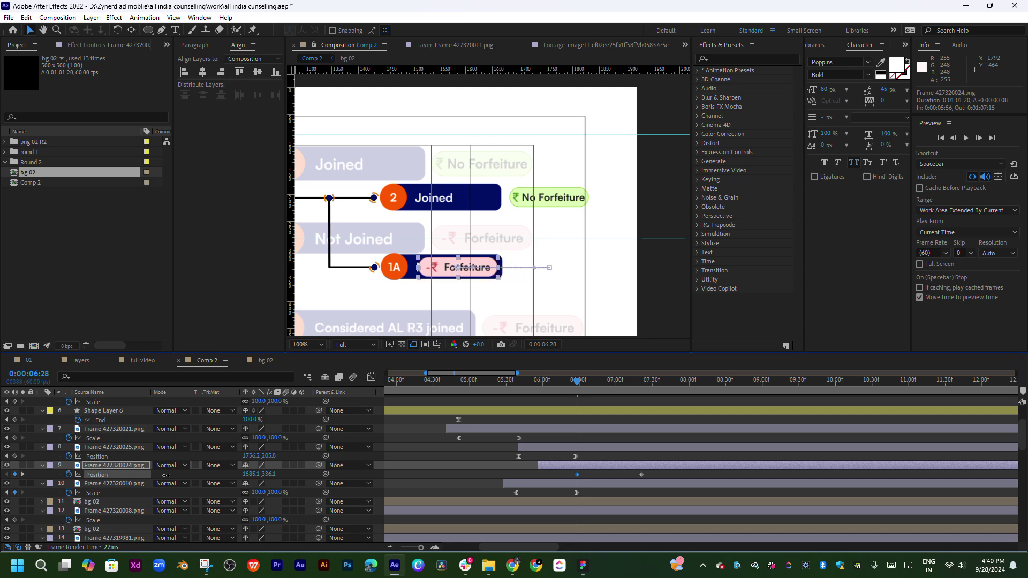
{"action": "left_click_drag", "start_coordinate": [539, 465], "coordinate": [560, 464]}
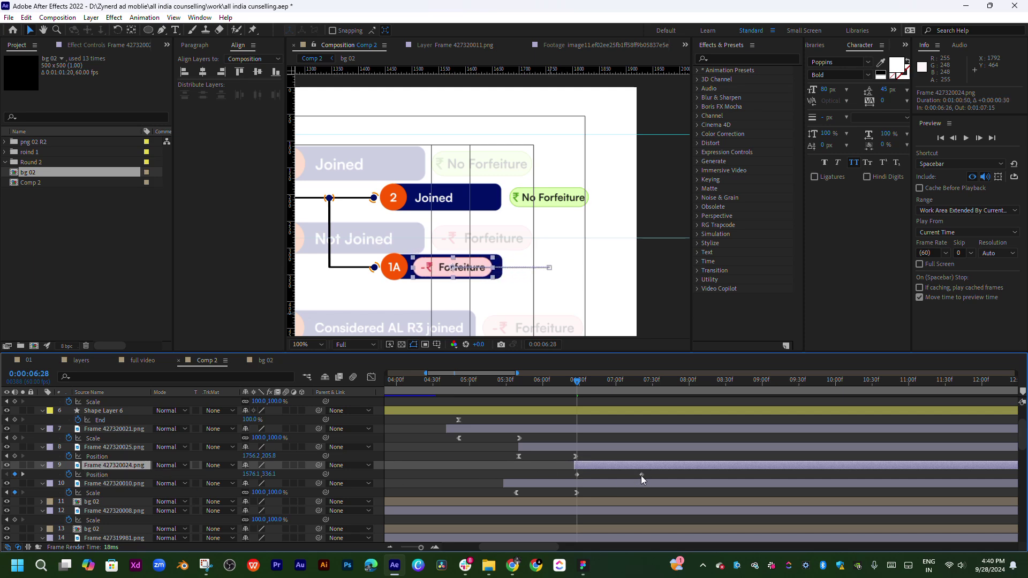
{"action": "left_click_drag", "start_coordinate": [641, 475], "coordinate": [566, 480]}
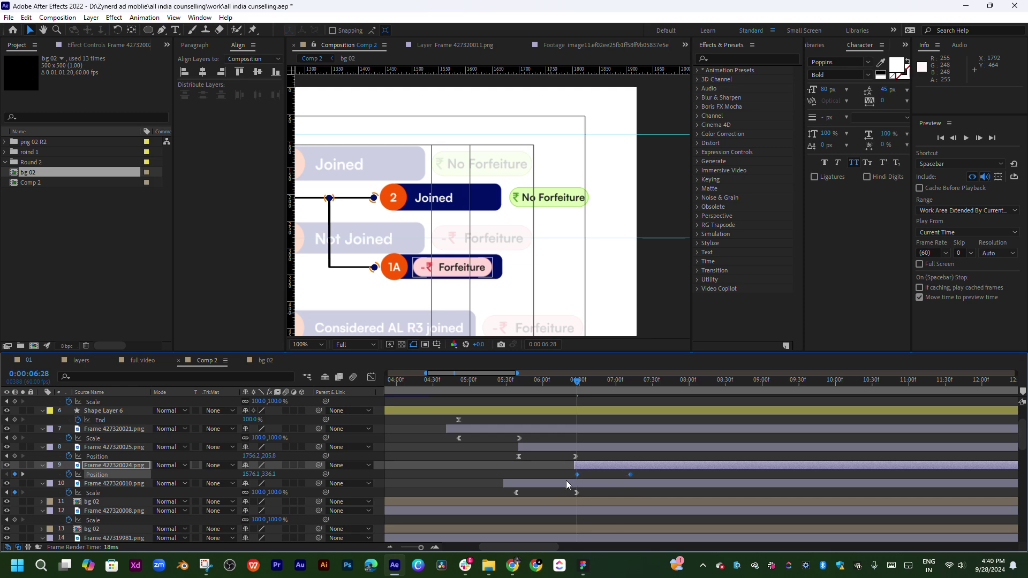
- Give the Forfeiture slide a fast-start ease in the speed graph and preview it
{"action": "key", "text": "shift+F3"}
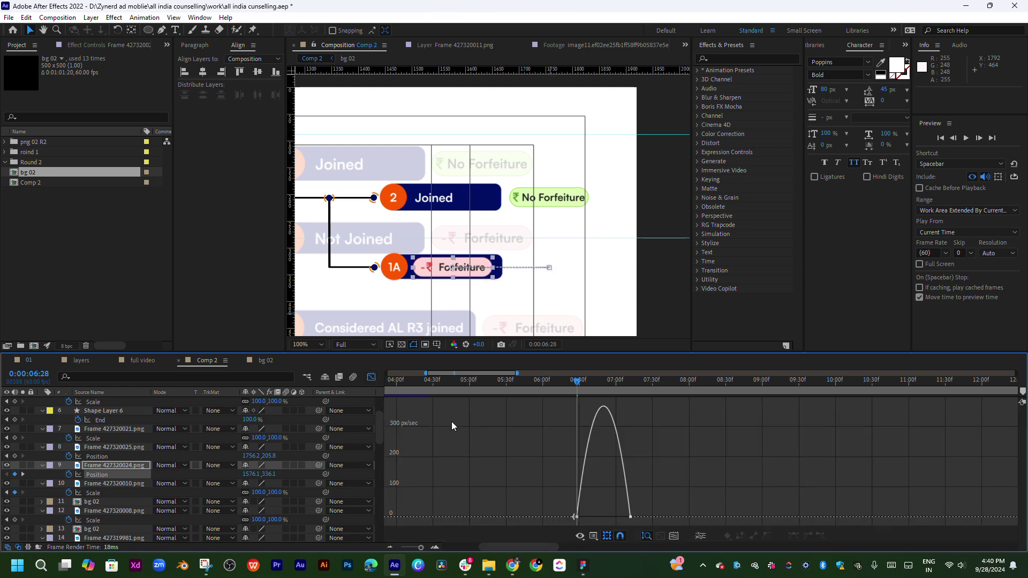
{"action": "left_click", "coordinate": [628, 509]}
{"action": "left_click_drag", "start_coordinate": [621, 518], "coordinate": [572, 522]}
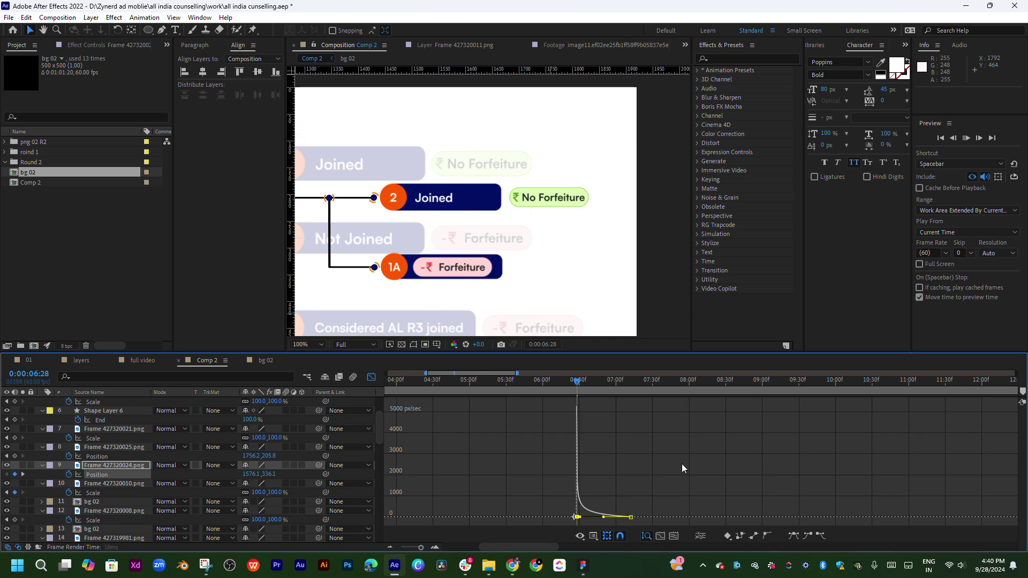
{"action": "key", "text": "space"}
{"action": "key", "text": "space"}
{"action": "left_click", "coordinate": [373, 377]}
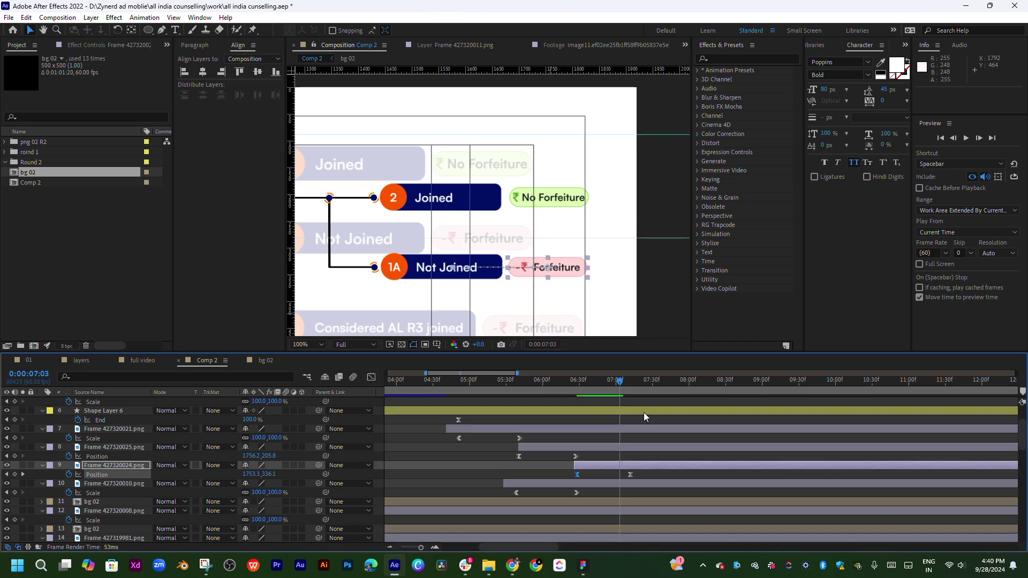
{"action": "key", "text": "space"}
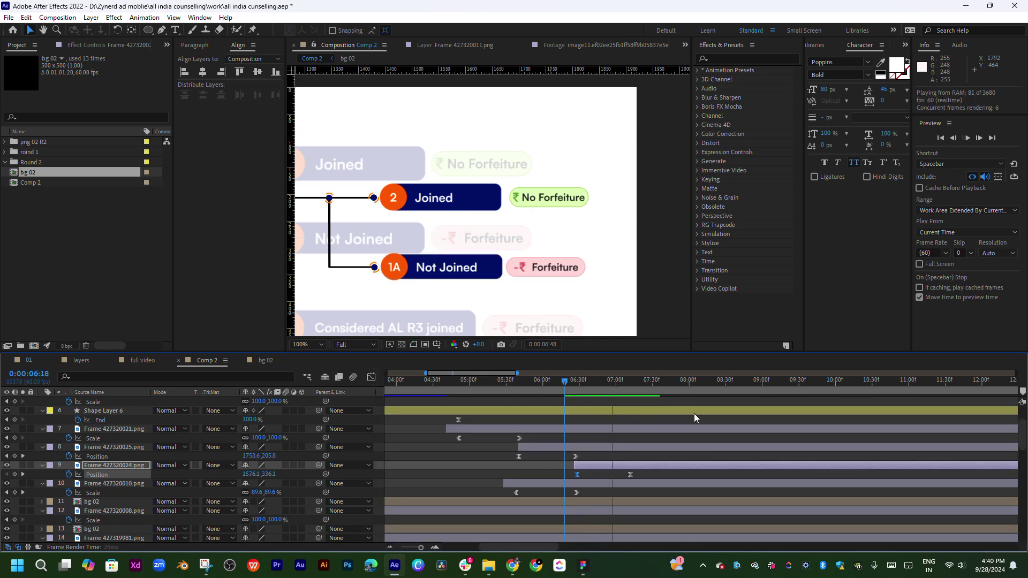
{"action": "key", "text": "space"}
{"action": "left_click_drag", "start_coordinate": [570, 386], "coordinate": [576, 386]}
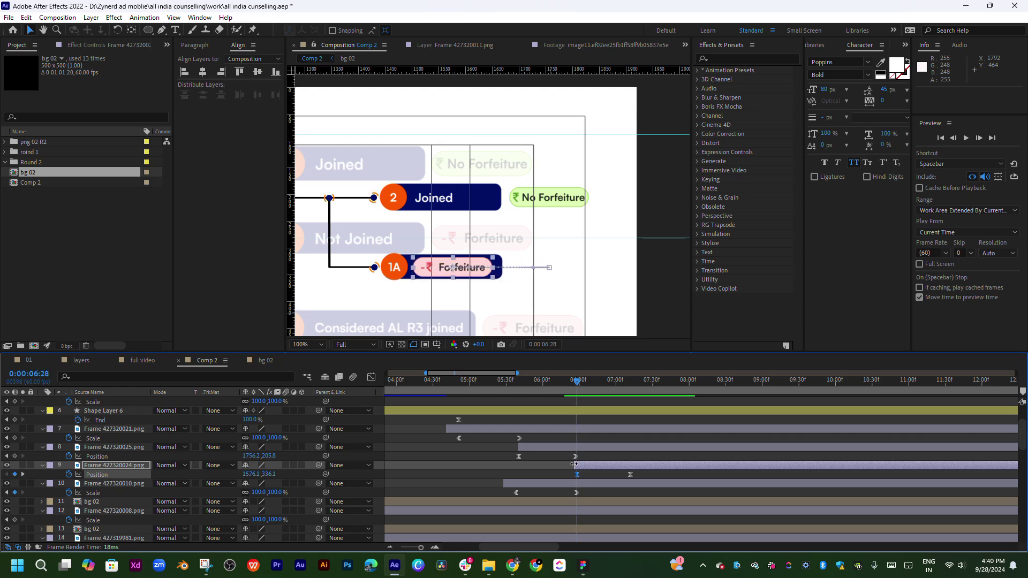
- Move the Forfeiture layer below the 1A Not Joined box and preview the new layer order
{"action": "left_click_drag", "start_coordinate": [574, 464], "coordinate": [576, 464]}
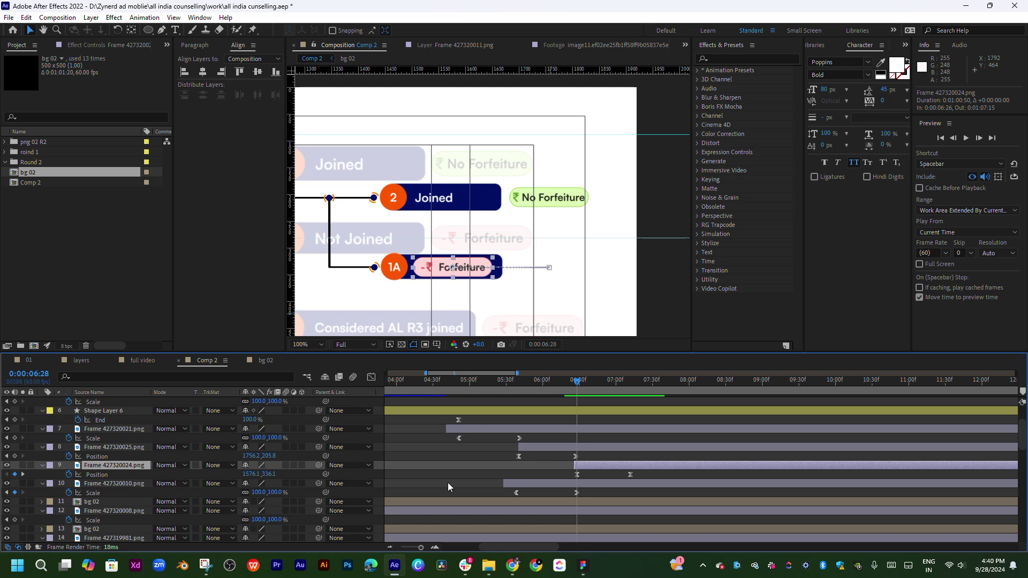
{"action": "left_click_drag", "start_coordinate": [144, 464], "coordinate": [133, 488]}
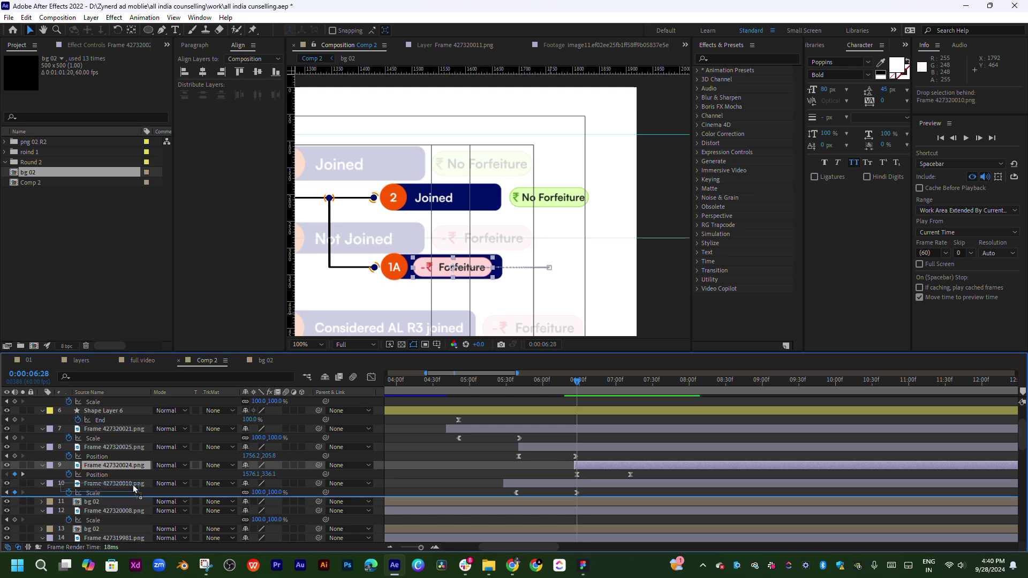
{"action": "left_click", "coordinate": [562, 385]}
{"action": "key", "text": "space"}
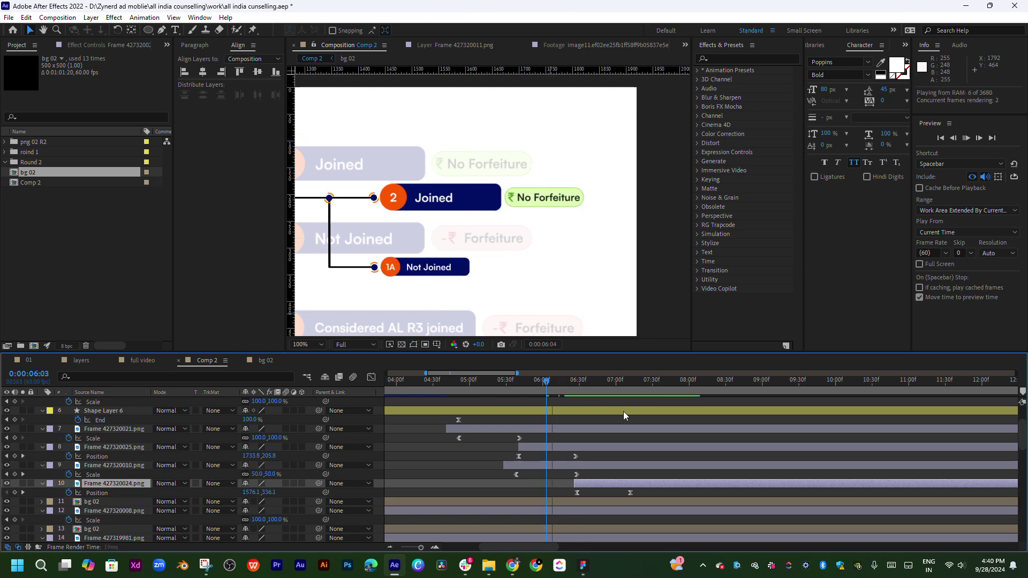
{"action": "left_click", "coordinate": [493, 392]}
{"action": "key", "text": "space"}
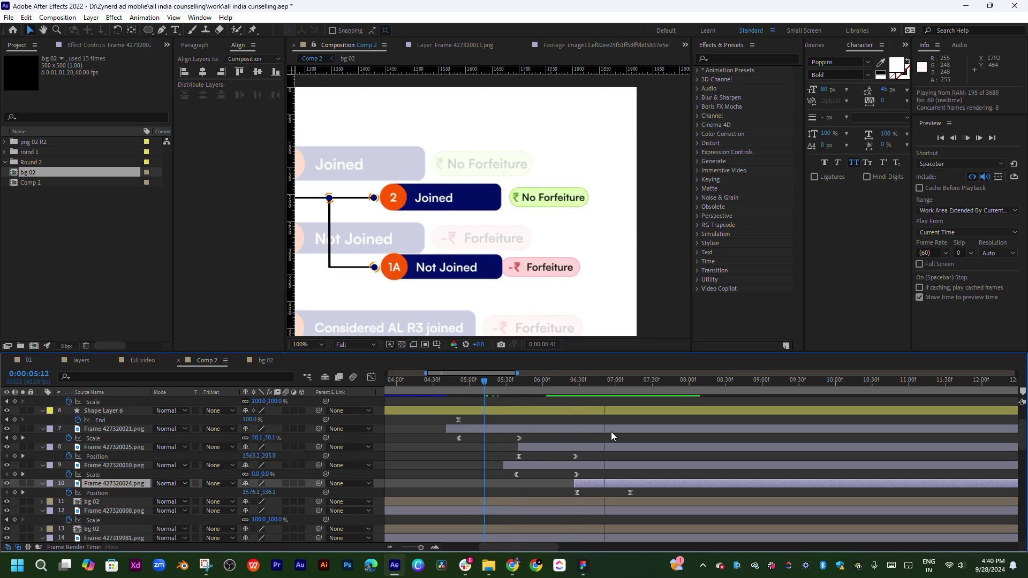
{"action": "key", "text": "space"}
{"action": "scroll", "coordinate": [561, 297], "scroll_direction": "down", "scroll_amount": 2}
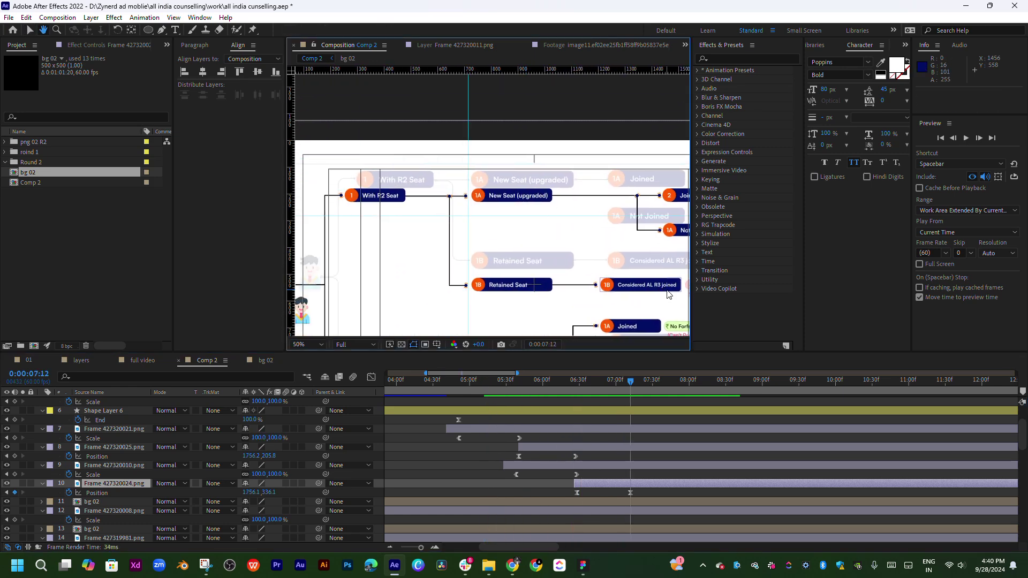
{"action": "scroll", "coordinate": [607, 279], "scroll_direction": "down", "scroll_amount": 2}
{"action": "key", "text": "v"}
{"action": "left_click", "coordinate": [619, 382]}
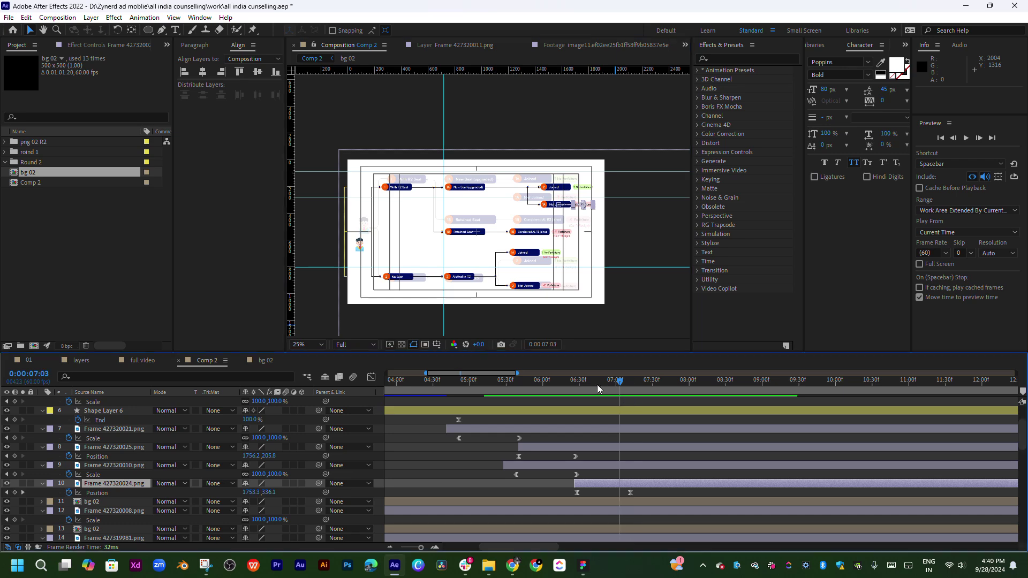
{"action": "left_click_drag", "start_coordinate": [616, 391], "coordinate": [662, 389]}
{"action": "left_click_drag", "start_coordinate": [666, 387], "coordinate": [625, 386]}
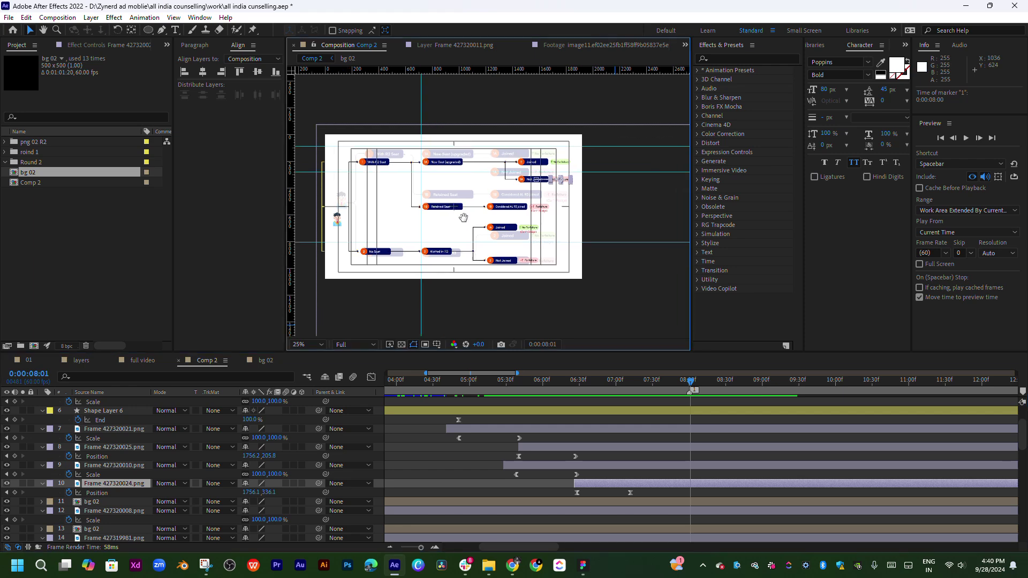
{"action": "scroll", "coordinate": [467, 237], "scroll_direction": "up", "scroll_amount": 1}
{"action": "scroll", "coordinate": [471, 239], "scroll_direction": "up", "scroll_amount": 1}
{"action": "left_click", "coordinate": [483, 244]}
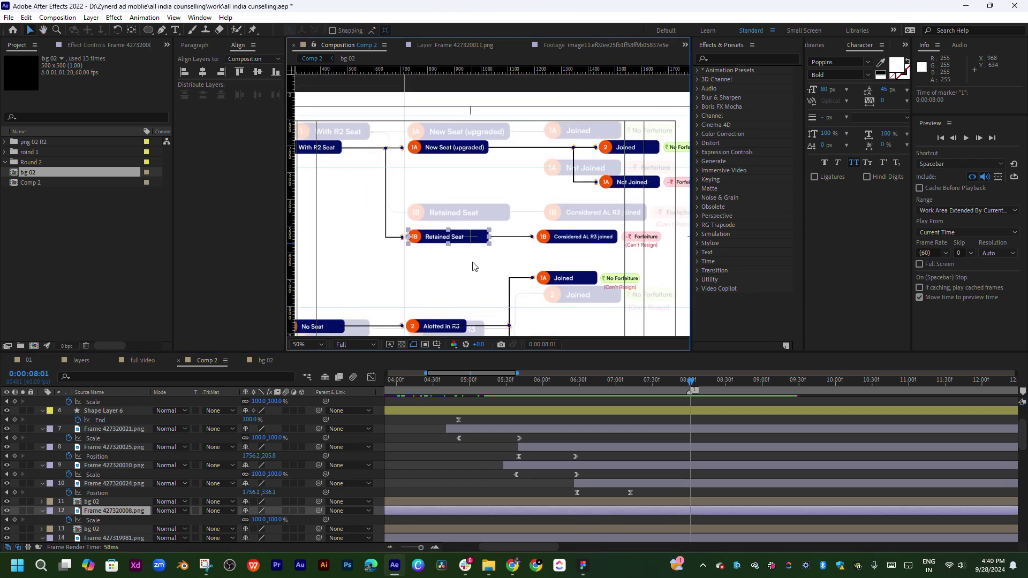
{"action": "mouse_move", "coordinate": [473, 264]}
{"action": "left_mouse_down"}
{"action": "mouse_move", "coordinate": [559, 254]}
{"action": "mouse_move", "coordinate": [516, 240]}
{"action": "left_mouse_up"}
{"action": "key", "text": "v"}
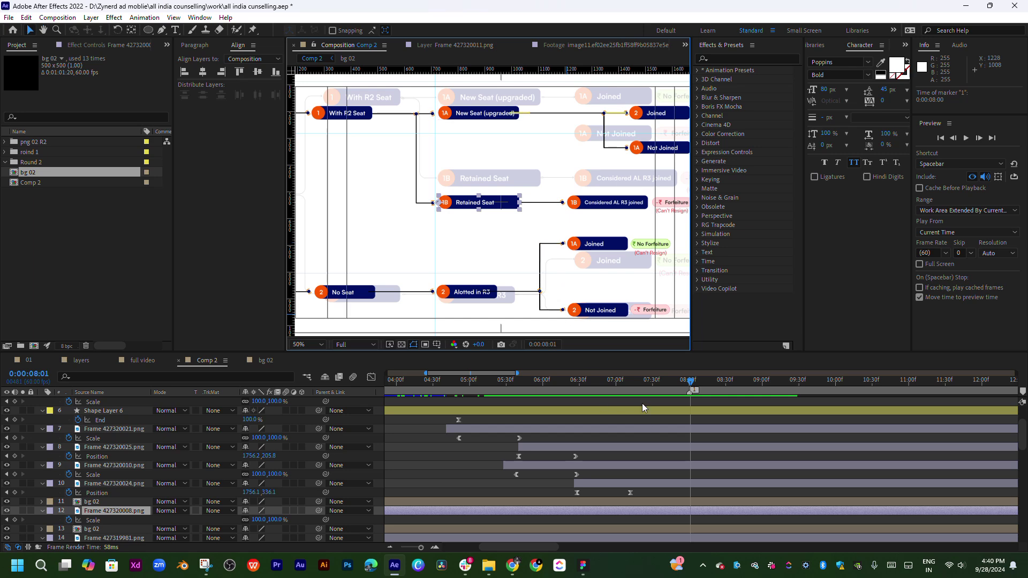
{"action": "left_click_drag", "start_coordinate": [596, 381], "coordinate": [573, 402]}
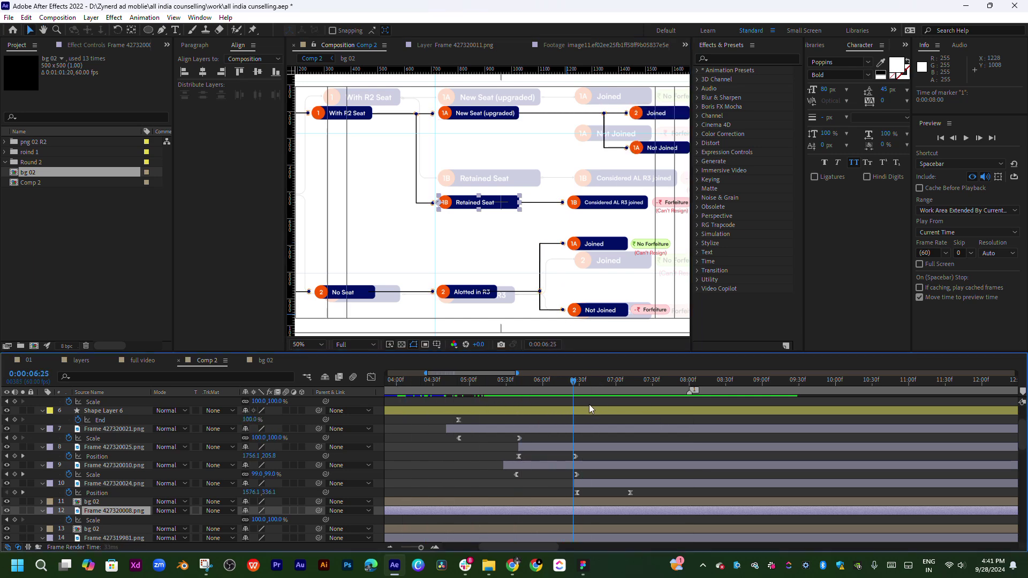
{"action": "left_click_drag", "start_coordinate": [636, 255], "coordinate": [522, 278]}
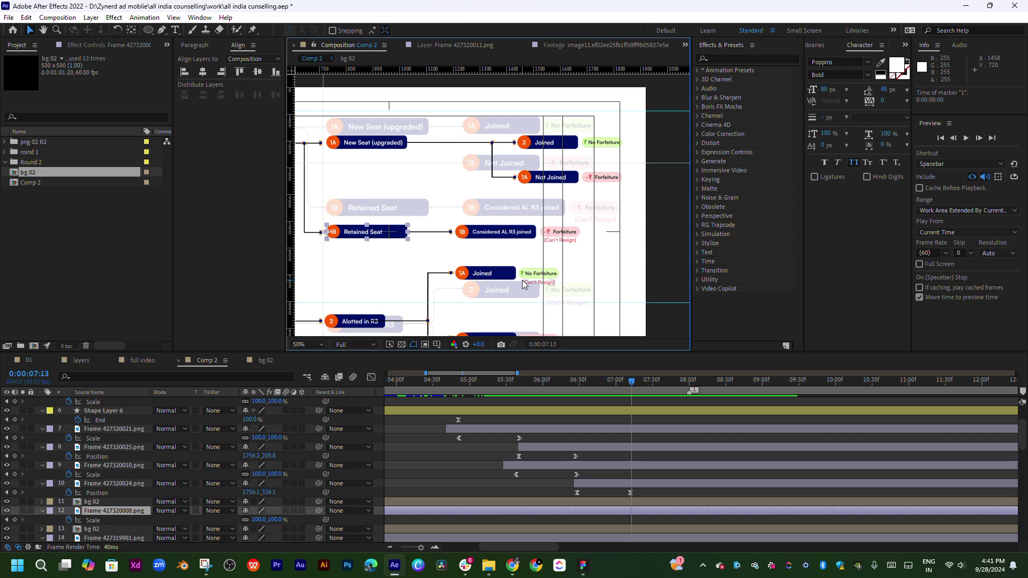
{"action": "key", "text": "h"}
{"action": "left_click_drag", "start_coordinate": [522, 281], "coordinate": [621, 229]}
{"action": "key", "text": "v"}
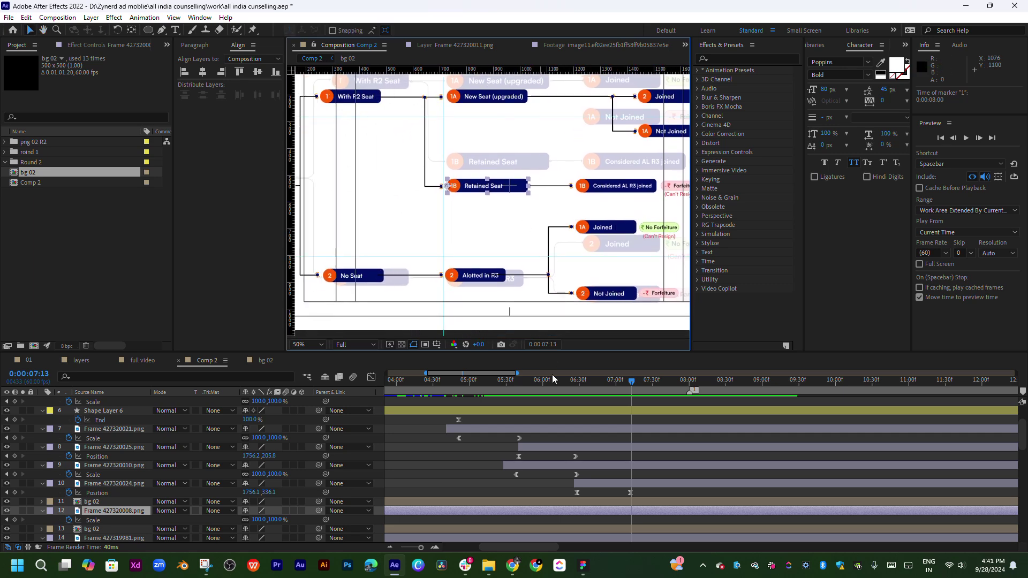
{"action": "left_click_drag", "start_coordinate": [582, 387], "coordinate": [415, 439]}
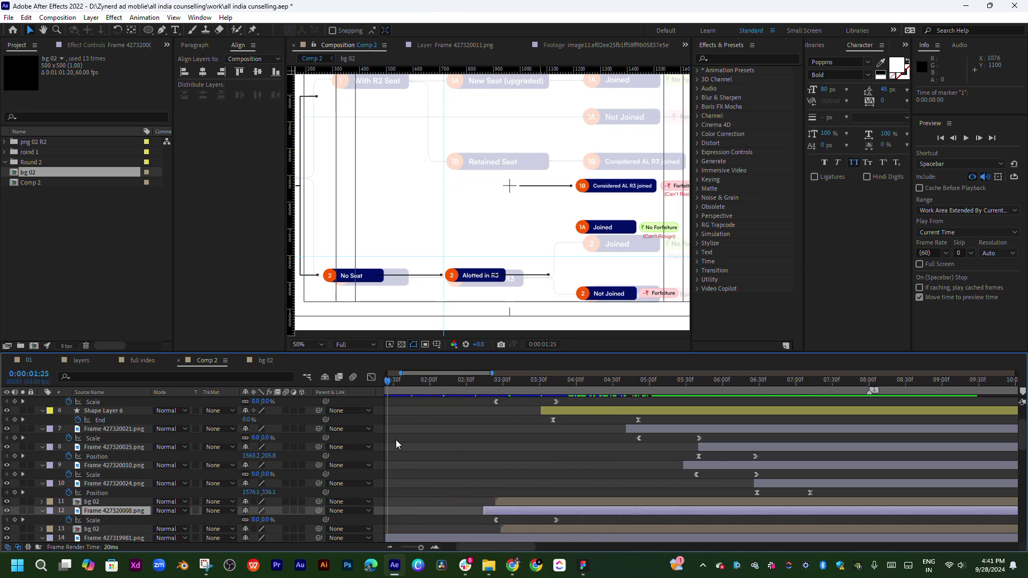
- Preview to 0:00:02:51 and select the Retained Seat connector line, Shape Layer 4
{"action": "mouse_move", "coordinate": [415, 438]}
{"action": "left_mouse_down"}
{"action": "mouse_move", "coordinate": [573, 442]}
{"action": "mouse_move", "coordinate": [558, 447]}
{"action": "left_mouse_up"}
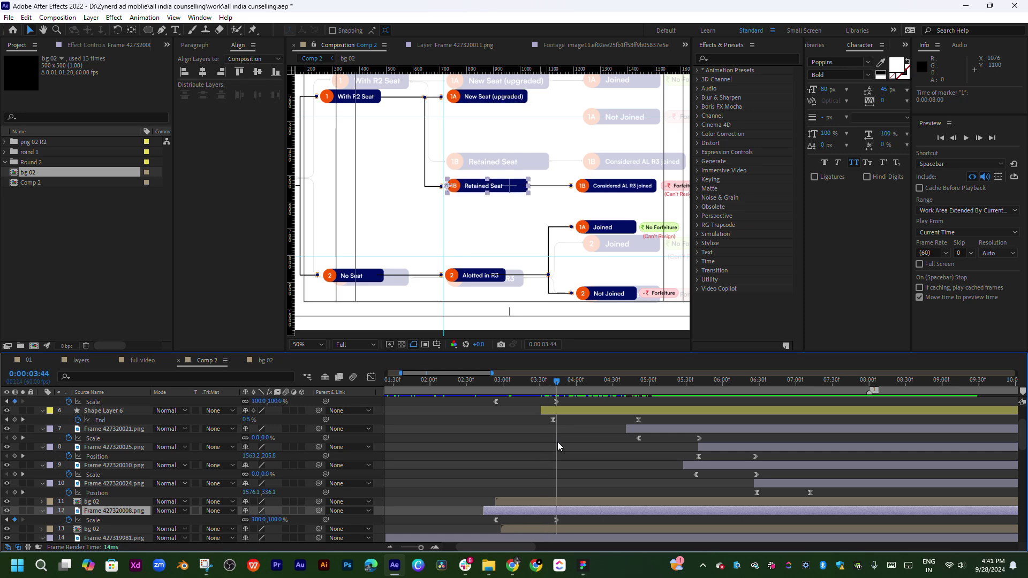
{"action": "key", "text": "space"}
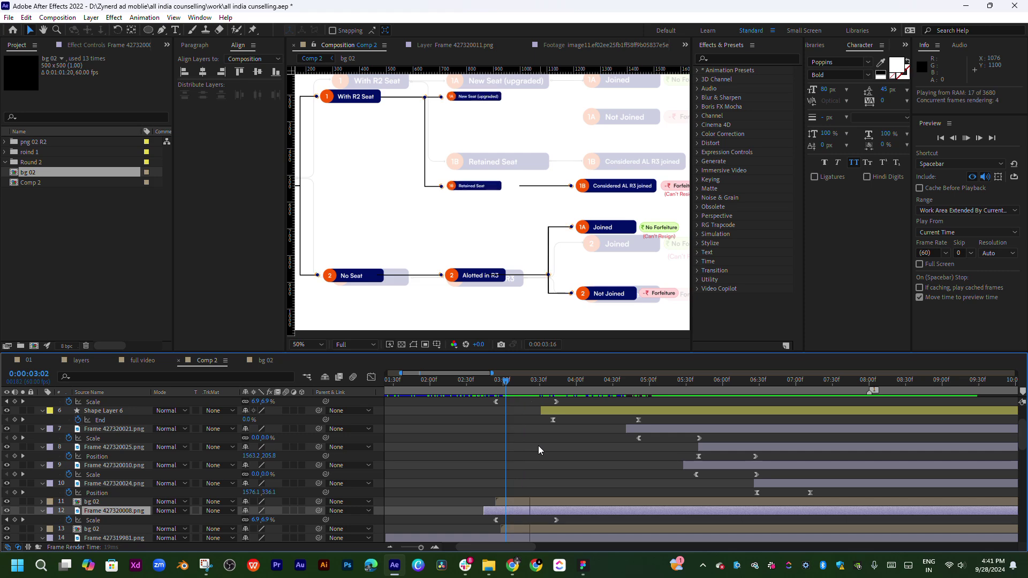
{"action": "left_click", "coordinate": [493, 381]}
{"action": "left_click_drag", "start_coordinate": [495, 386], "coordinate": [498, 396]}
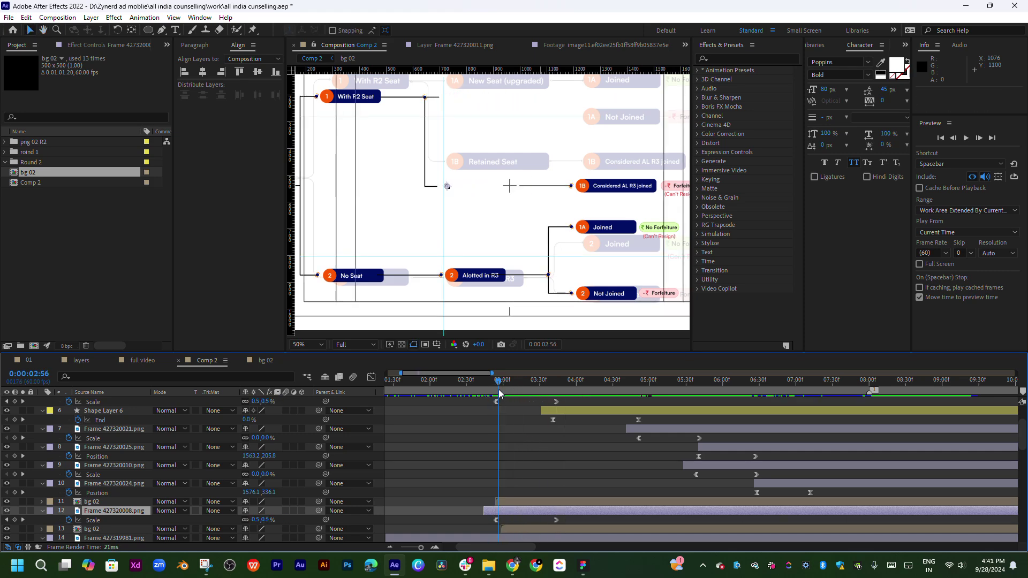
{"action": "left_click", "coordinate": [427, 182]}
{"action": "scroll", "coordinate": [547, 441], "scroll_direction": "down", "scroll_amount": 5}
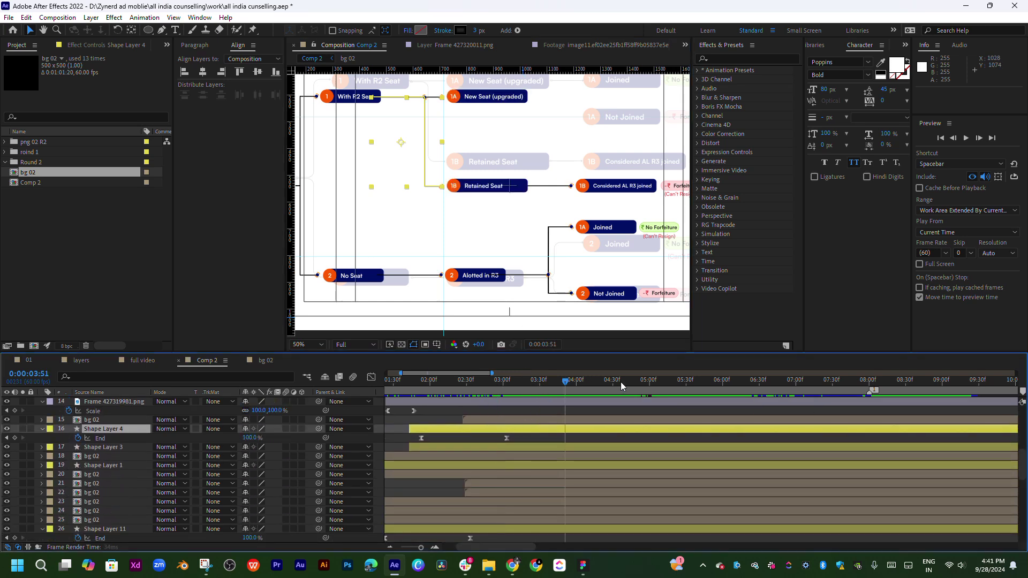
- Marquee-select the Retained Seat branch elements at 6:11 and give them a Green label
{"action": "left_click_drag", "start_coordinate": [621, 381], "coordinate": [737, 394]}
{"action": "left_click_drag", "start_coordinate": [625, 266], "coordinate": [528, 286]}
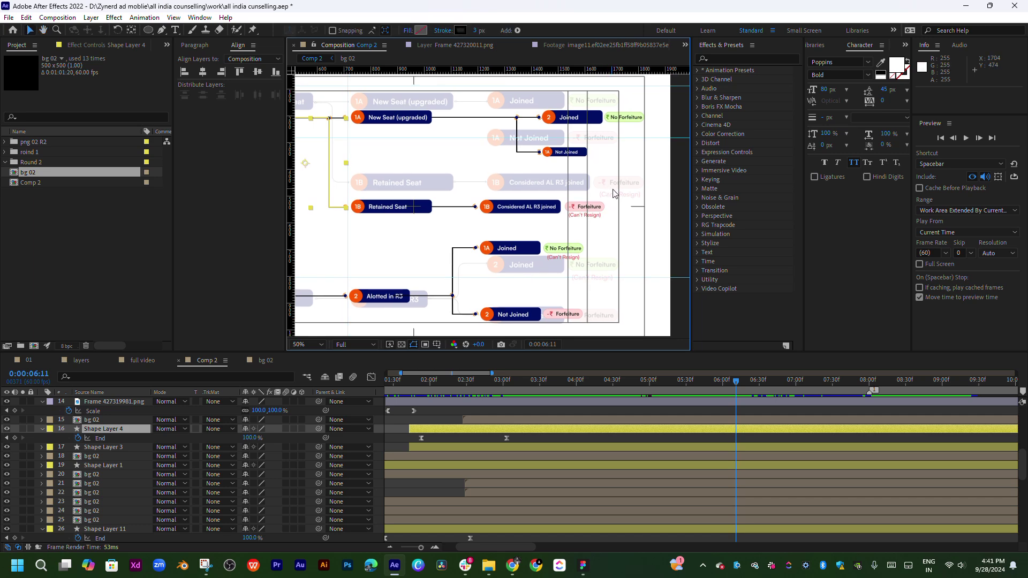
{"action": "left_click_drag", "start_coordinate": [621, 191], "coordinate": [329, 234]}
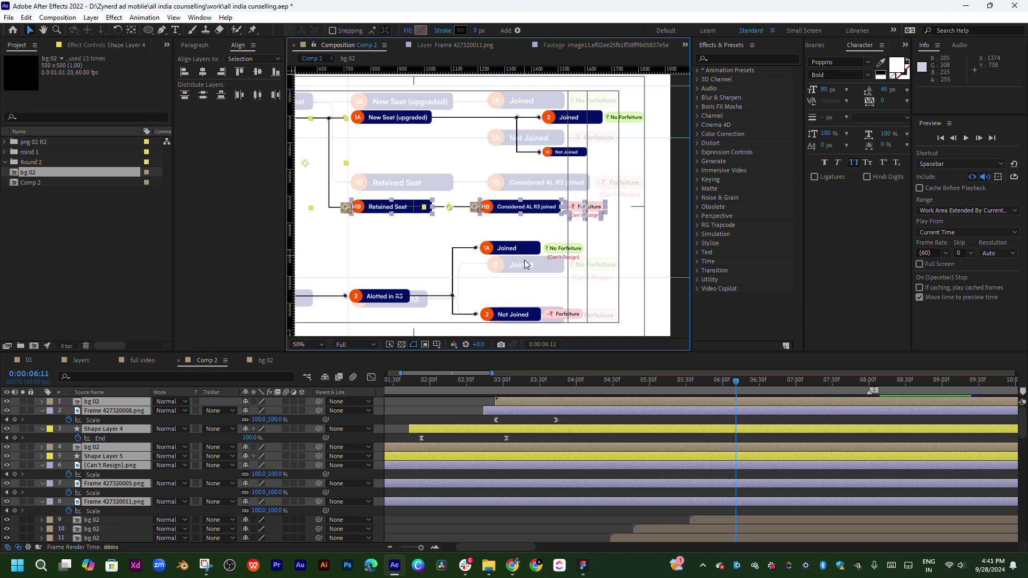
{"action": "left_click", "coordinate": [49, 403]}
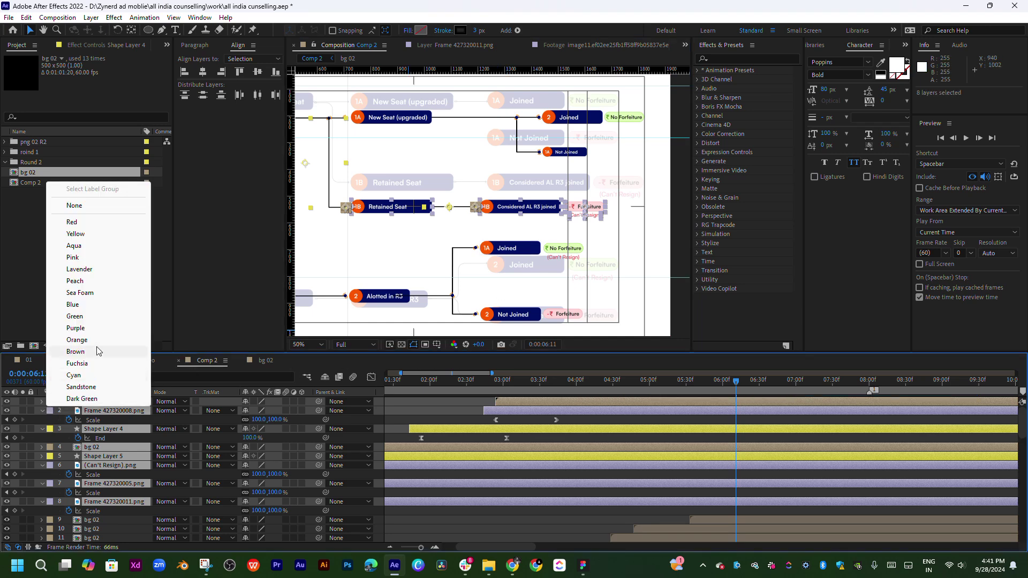
{"action": "left_click", "coordinate": [88, 321]}
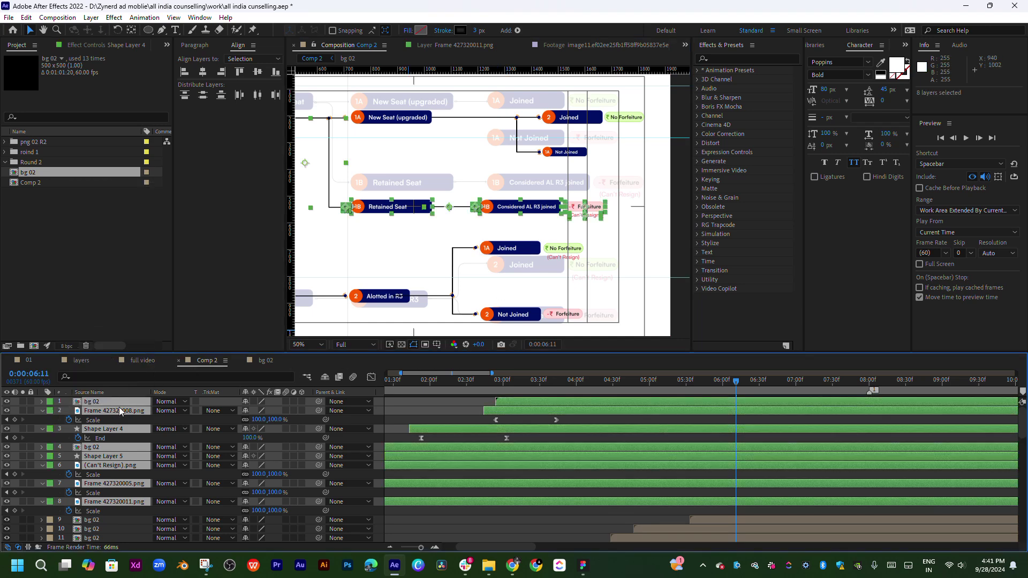
- Reselect green layers 1–8 and drag their bars much later in the timeline
{"action": "key", "text": "F2"}
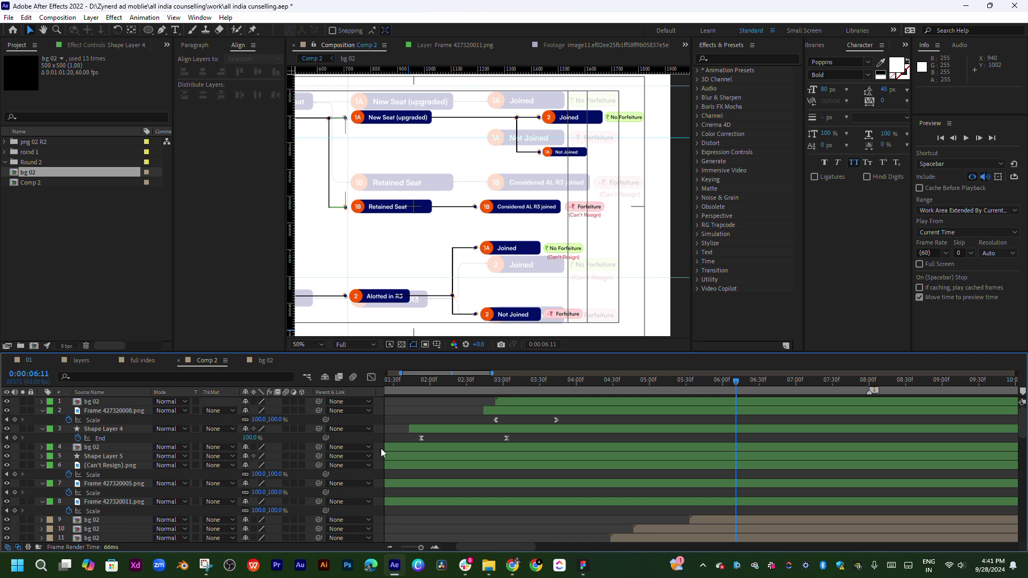
{"action": "left_click", "coordinate": [115, 402]}
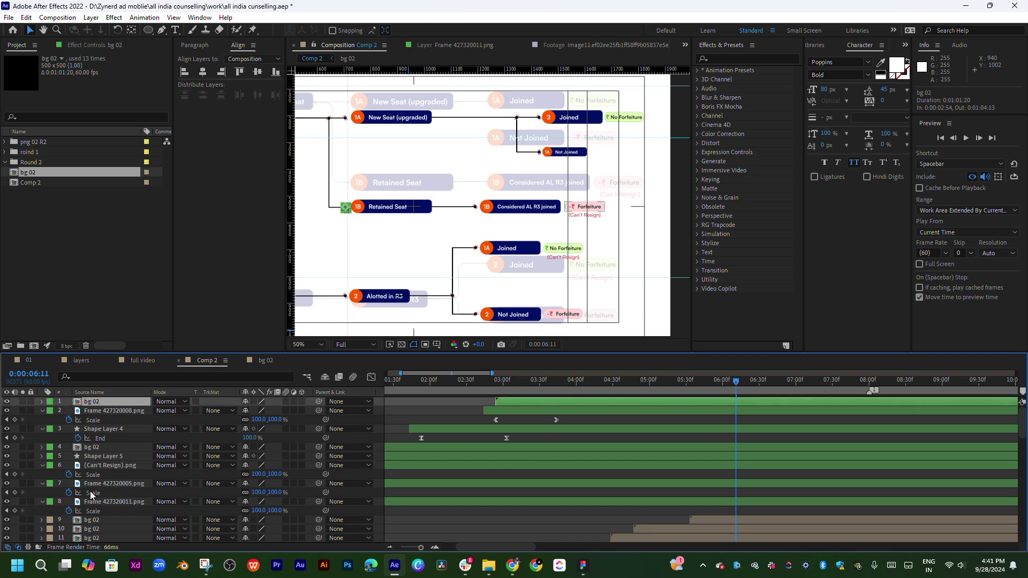
{"action": "left_click", "coordinate": [107, 502], "text": "shift"}
{"action": "left_click_drag", "start_coordinate": [496, 460], "coordinate": [922, 463]}
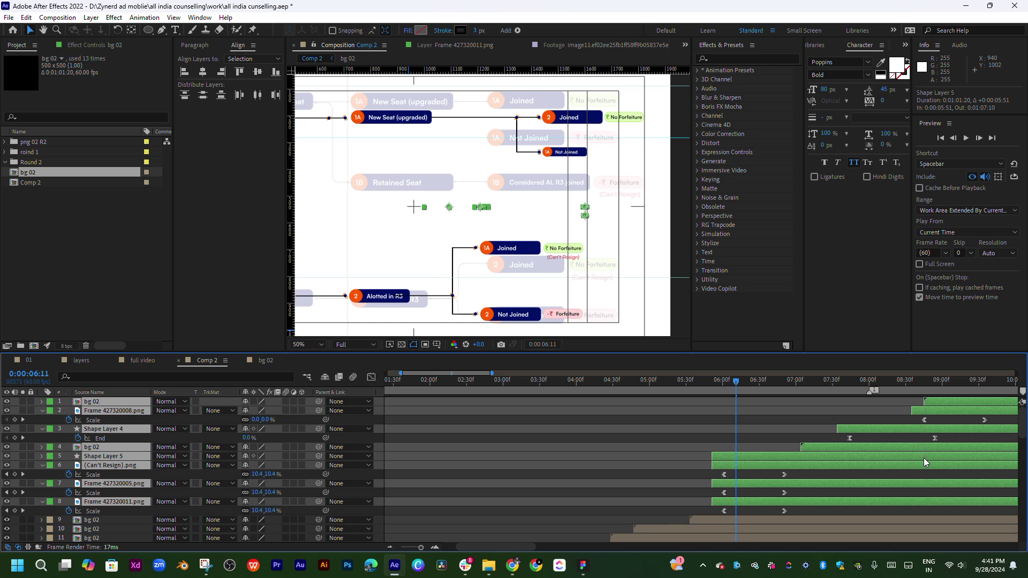
- Slide the eight green layers earlier so they start near 0:00:03:22
{"action": "mouse_move", "coordinate": [687, 380]}
{"action": "left_mouse_down"}
{"action": "mouse_move", "coordinate": [478, 397]}
{"action": "mouse_move", "coordinate": [540, 395]}
{"action": "left_mouse_up"}
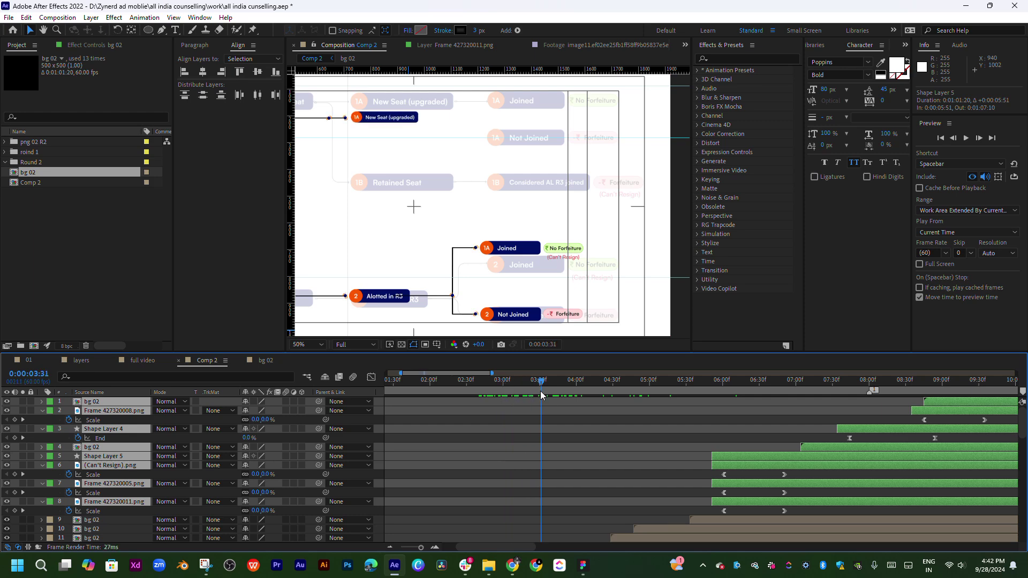
{"action": "left_click_drag", "start_coordinate": [778, 465], "coordinate": [593, 464]}
{"action": "left_click", "coordinate": [619, 514]}
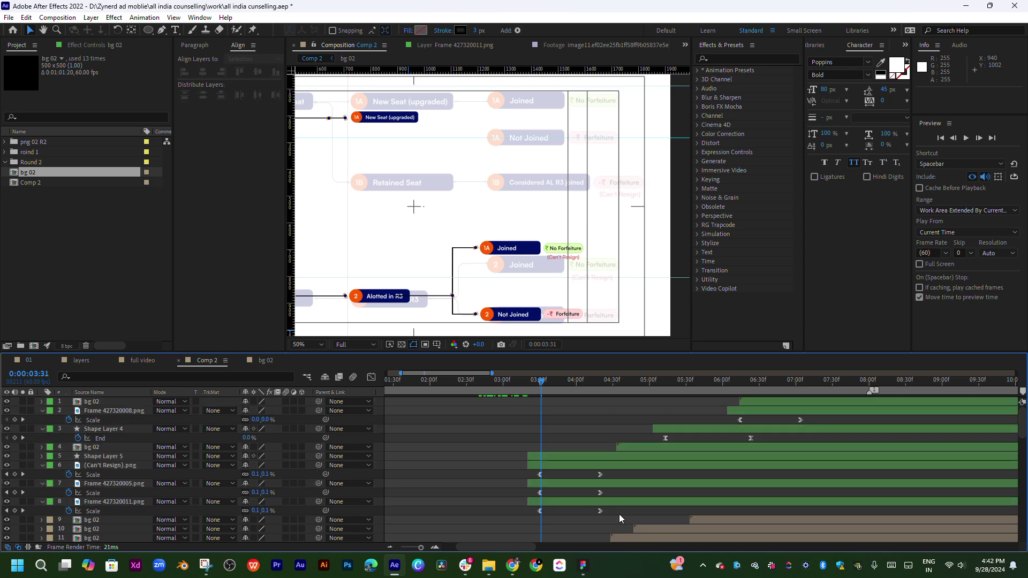
- Shift layers 1–4, from bg 02 down, earlier still and preview the staggered timing
{"action": "left_click", "coordinate": [646, 448]}
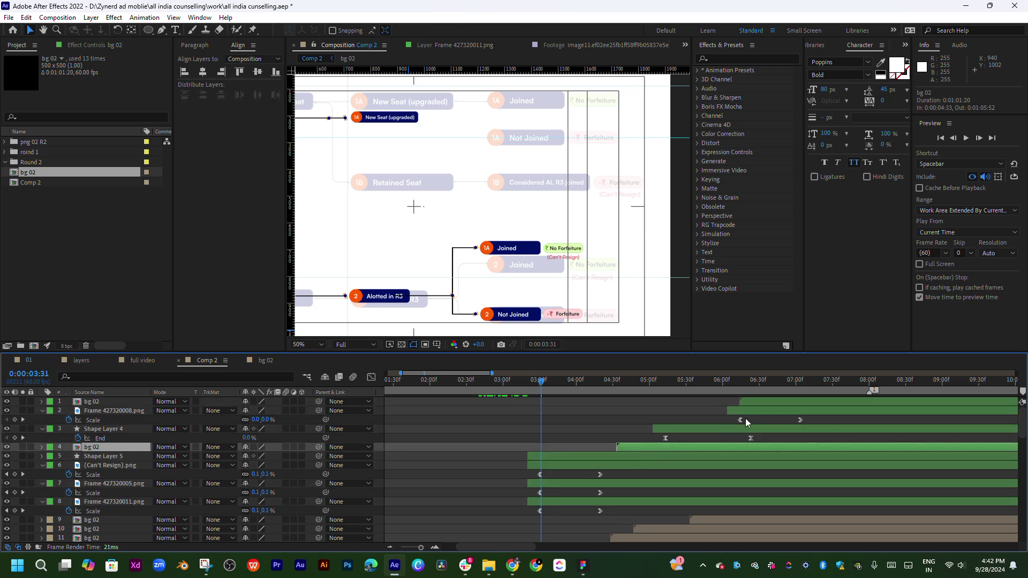
{"action": "left_click", "coordinate": [774, 398], "text": "shift"}
{"action": "left_click_drag", "start_coordinate": [775, 409], "coordinate": [689, 412]}
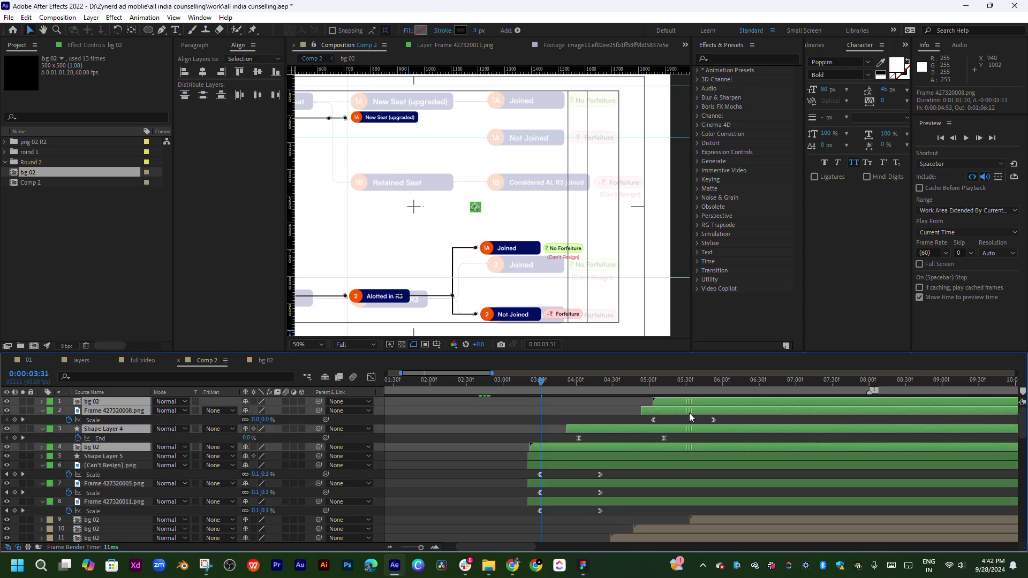
{"action": "key", "text": "space"}
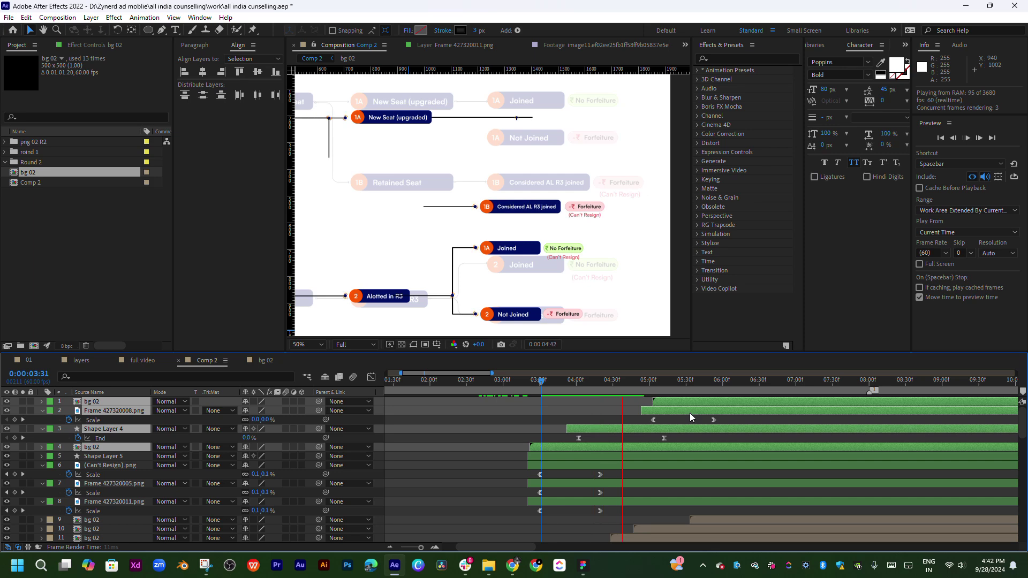
{"action": "left_click_drag", "start_coordinate": [610, 384], "coordinate": [534, 387]}
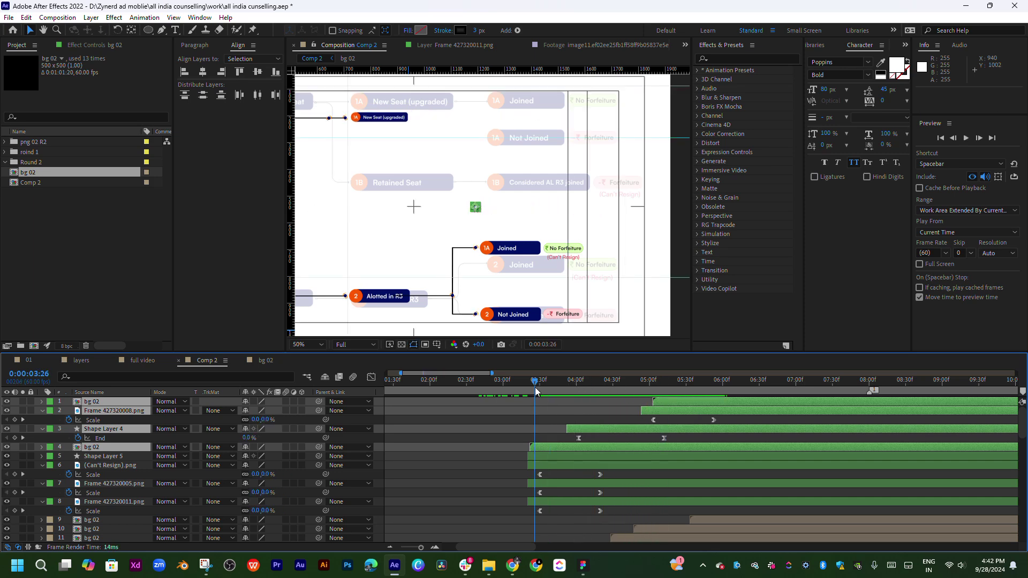
{"action": "left_click", "coordinate": [647, 429]}
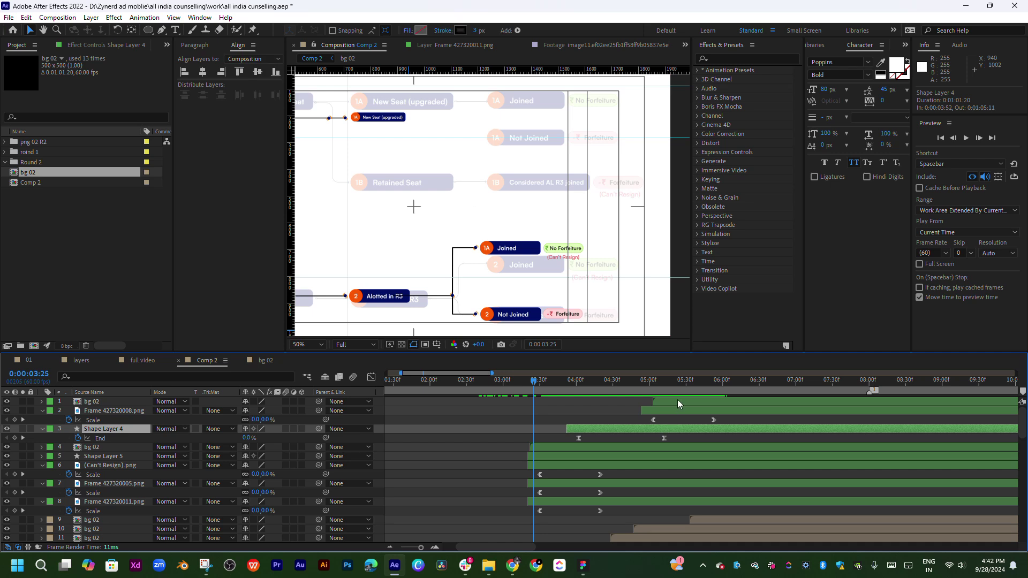
- Move bg 02, Frame 427320008 and Shape Layer 4 37 frames earlier, then preview around 4:19–5:23
{"action": "left_click_drag", "start_coordinate": [676, 404], "coordinate": [643, 411]}
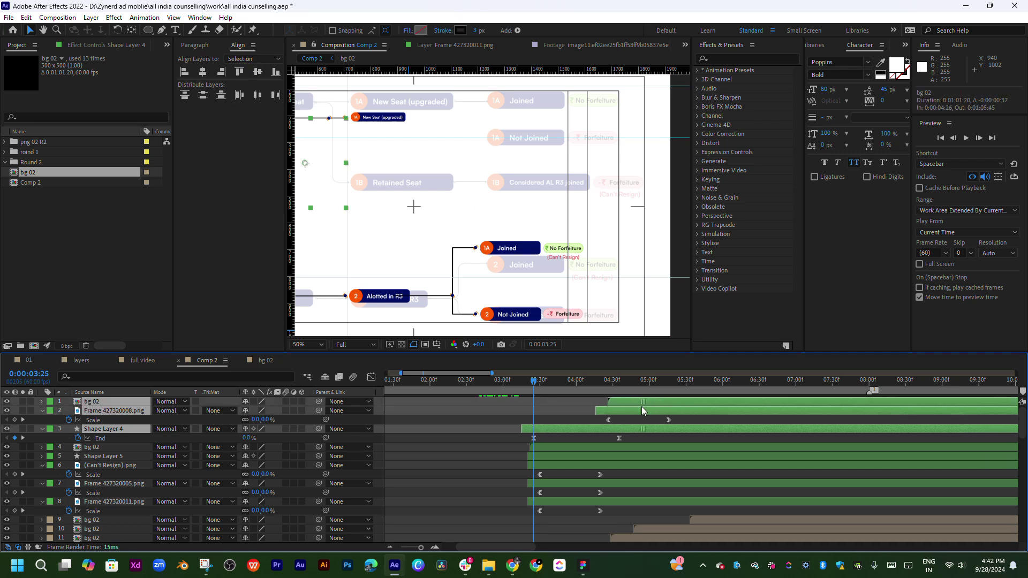
{"action": "key", "text": "space"}
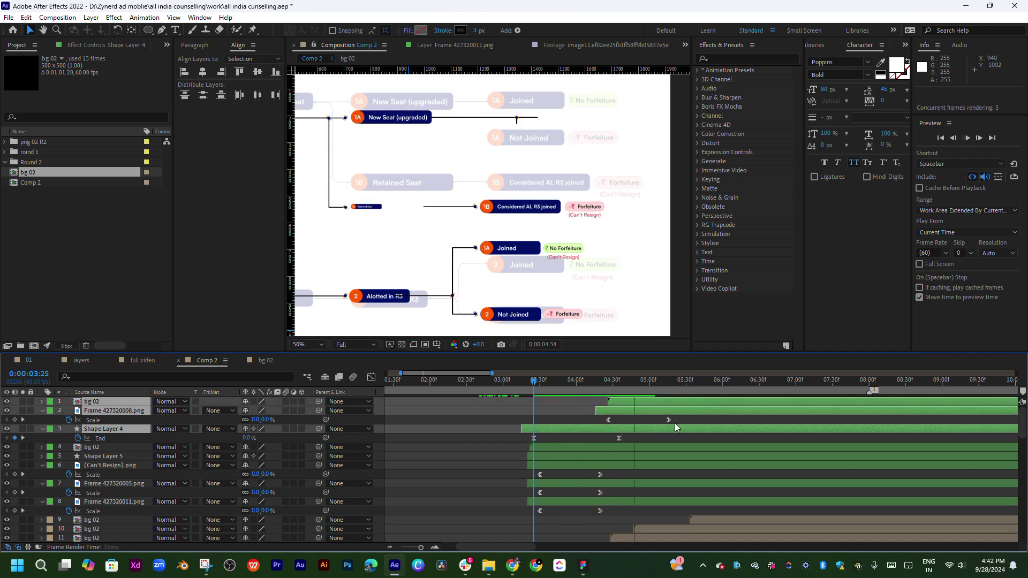
{"action": "left_click_drag", "start_coordinate": [602, 384], "coordinate": [600, 390]}
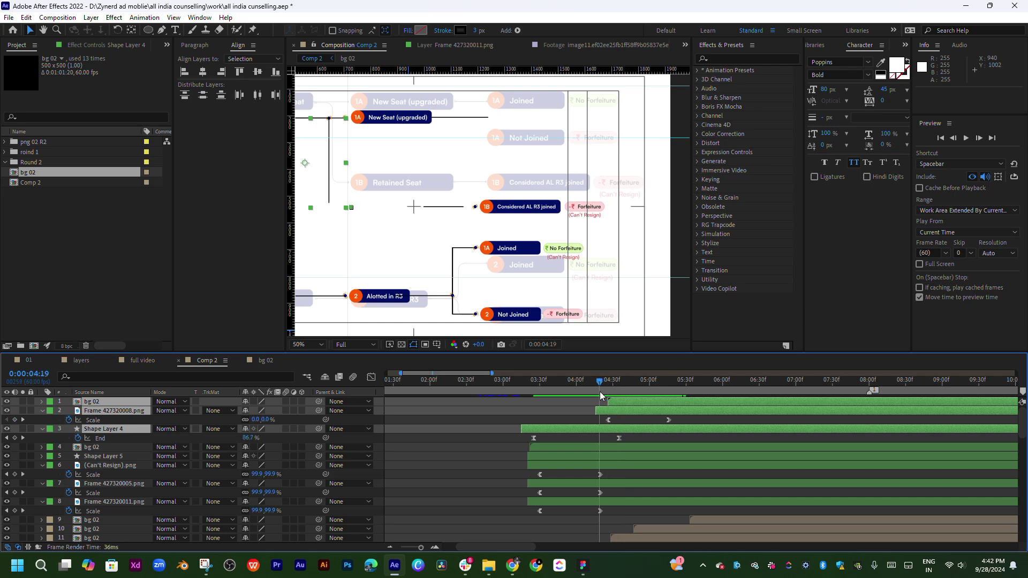
{"action": "key", "text": "space"}
{"action": "left_click", "coordinate": [683, 446]}
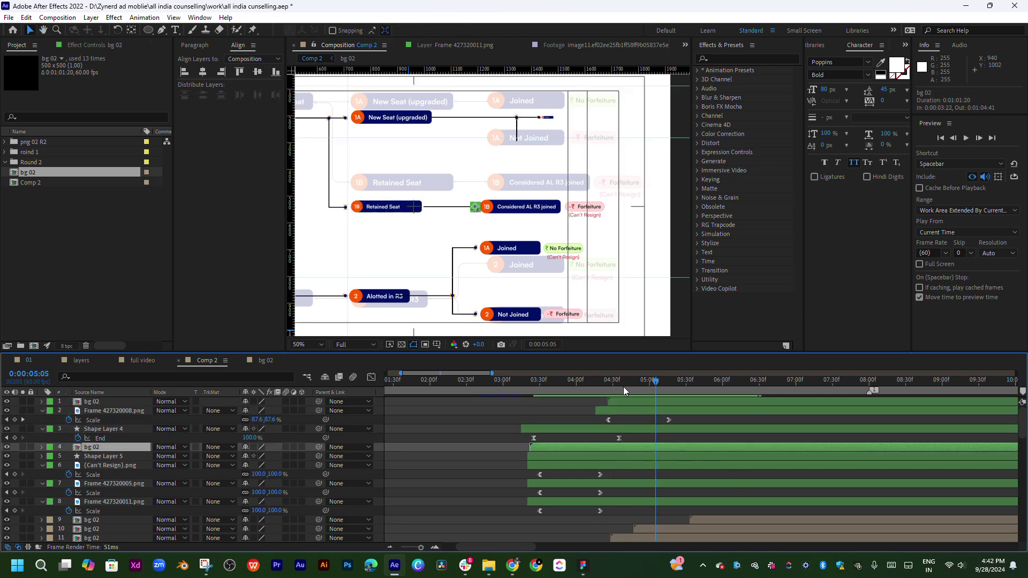
{"action": "left_click", "coordinate": [671, 390]}
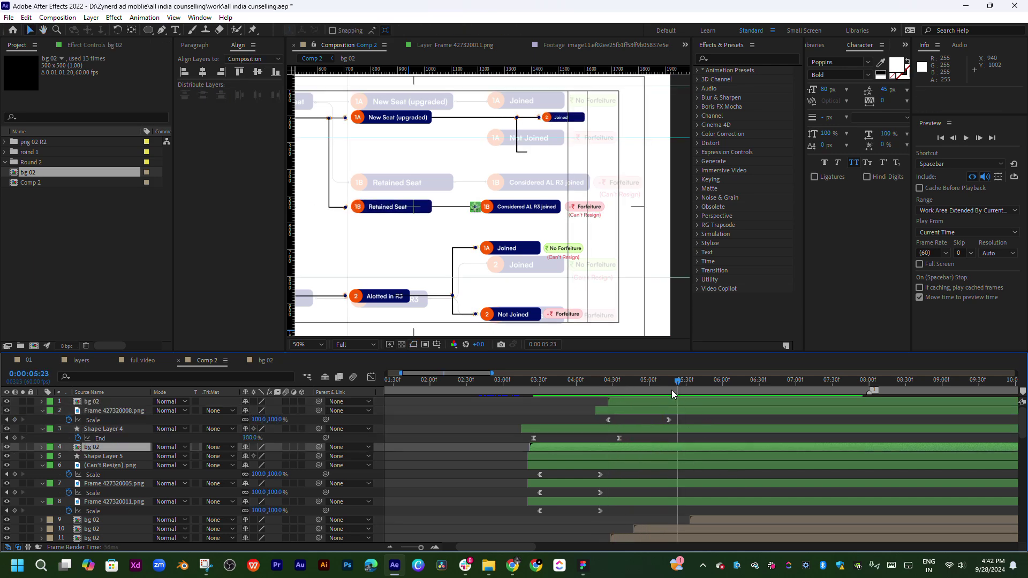
{"action": "left_click_drag", "start_coordinate": [672, 390], "coordinate": [667, 390]}
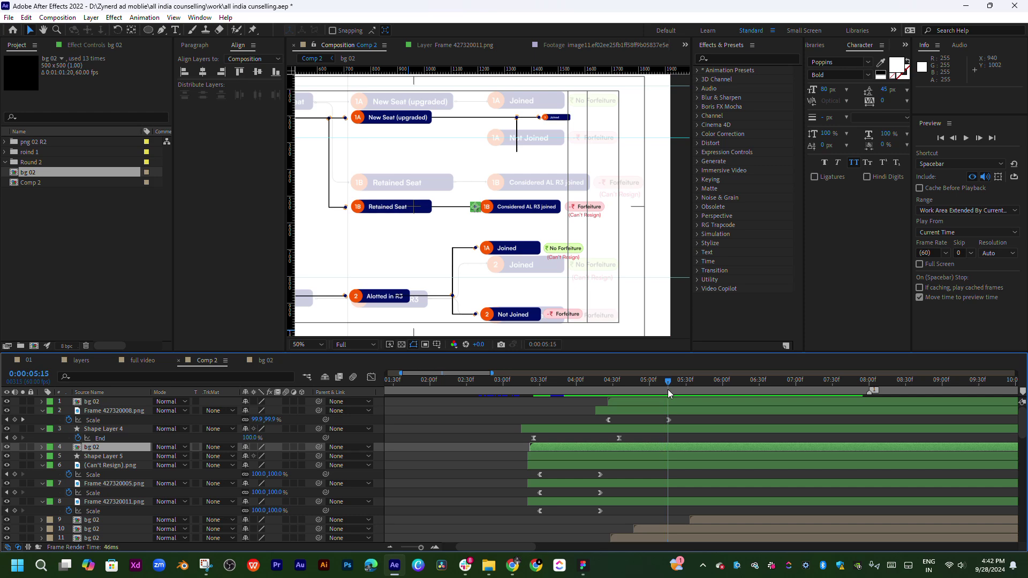
{"action": "left_click", "coordinate": [648, 464]}
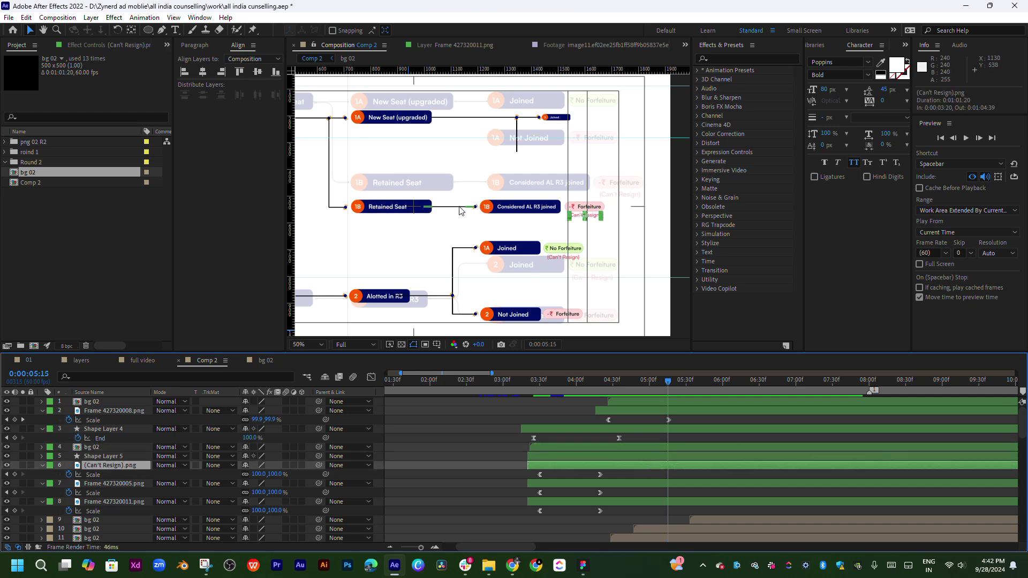
- Bring the connector dot and line to the top with Ctrl+Shift+] and start them later
{"action": "left_click", "coordinate": [460, 210]}
{"action": "scroll", "coordinate": [476, 213], "scroll_direction": "up", "scroll_amount": 2}
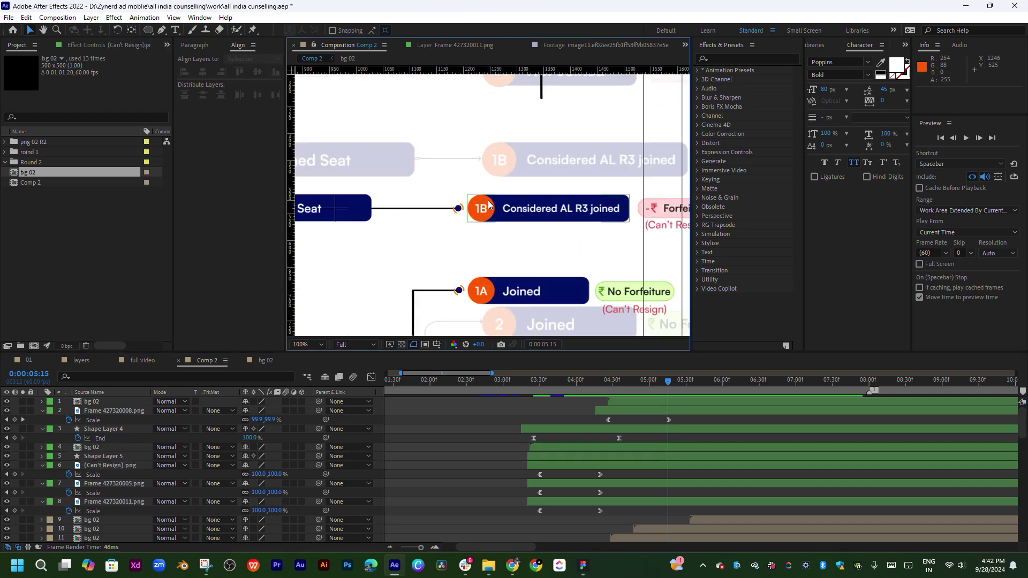
{"action": "left_click_drag", "start_coordinate": [524, 208], "coordinate": [562, 210]}
{"action": "left_click_drag", "start_coordinate": [503, 196], "coordinate": [480, 225]}
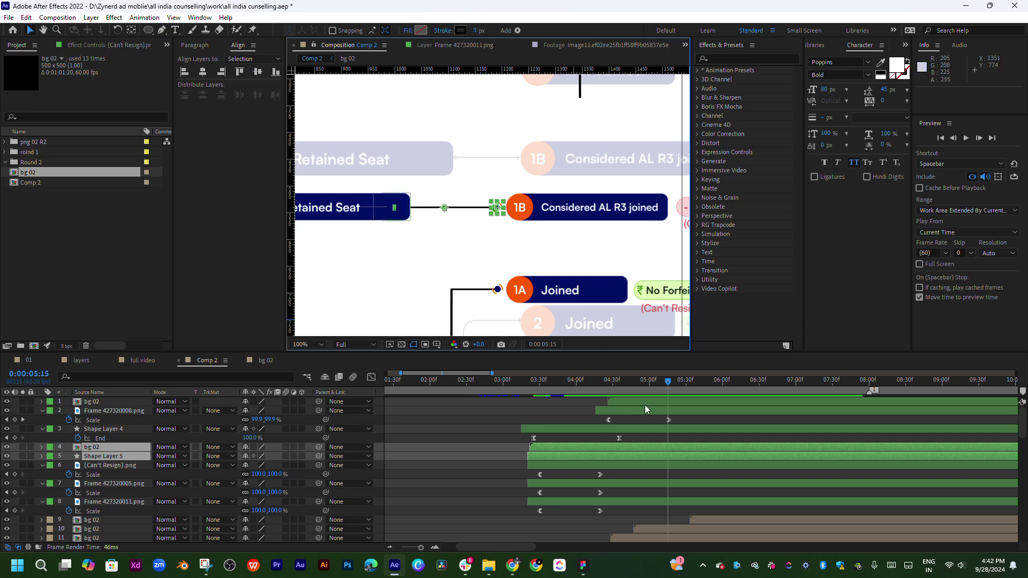
{"action": "key", "text": "ctrl+shift+bracketright"}
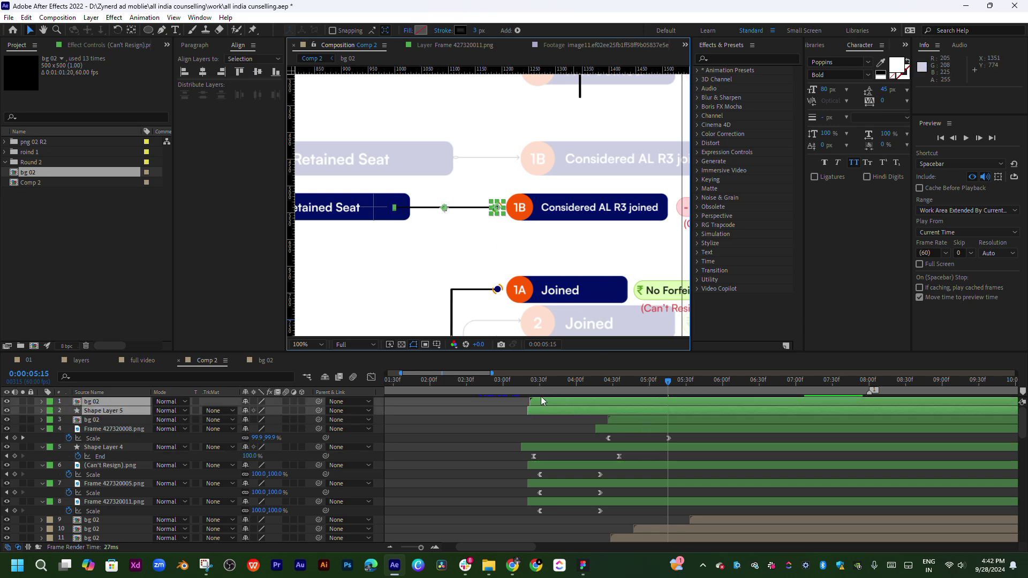
{"action": "left_click_drag", "start_coordinate": [547, 412], "coordinate": [647, 412]}
- Reveal the line's End keyframes with U and preview the connector drawing in
{"action": "key", "text": "u"}
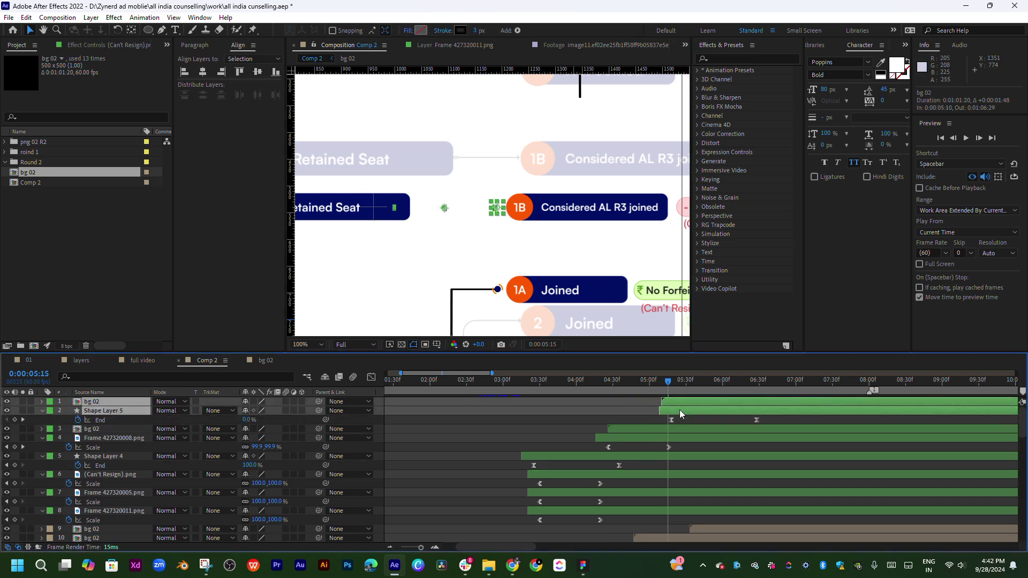
{"action": "scroll", "coordinate": [663, 413], "scroll_direction": "left", "scroll_amount": 3}
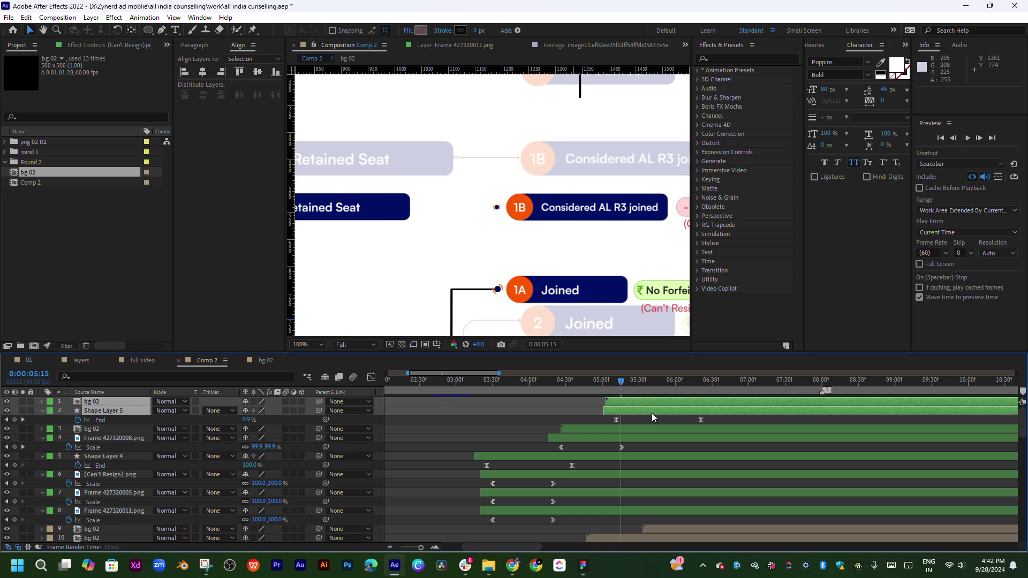
{"action": "left_click_drag", "start_coordinate": [570, 381], "coordinate": [556, 381]}
{"action": "key", "text": "space"}
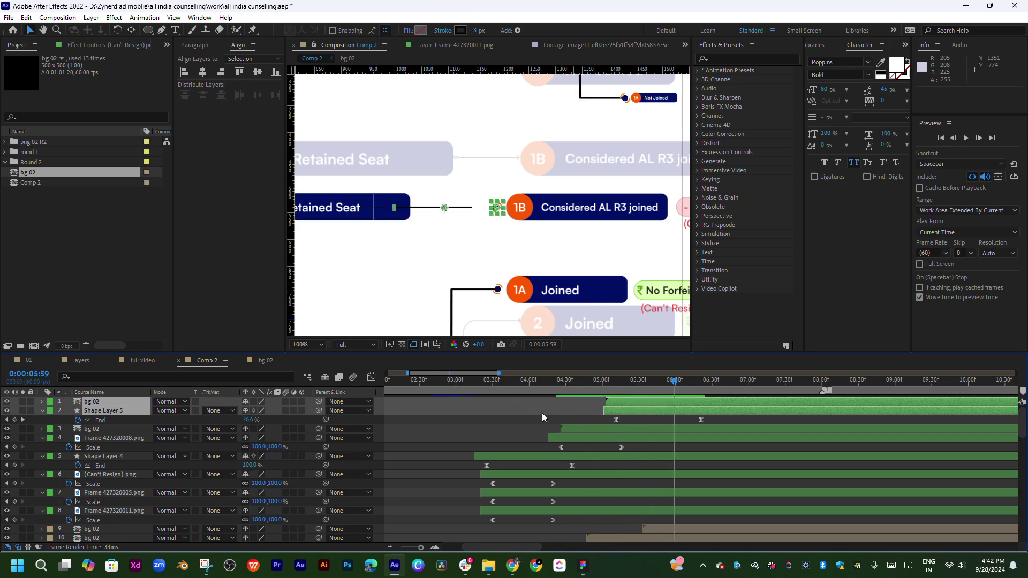
{"action": "left_click", "coordinate": [589, 439]}
- Place Frame 427320008.png, the Retained Seat box, just below bg 02 and preview its scale-in
{"action": "scroll", "coordinate": [593, 429], "scroll_direction": "left", "scroll_amount": 5}
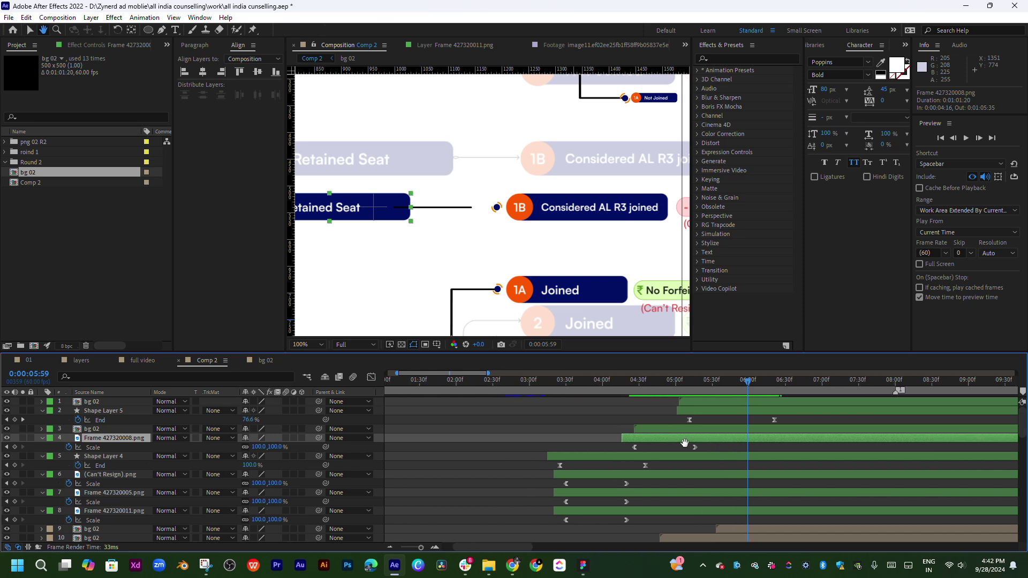
{"action": "left_click_drag", "start_coordinate": [453, 281], "coordinate": [532, 296]}
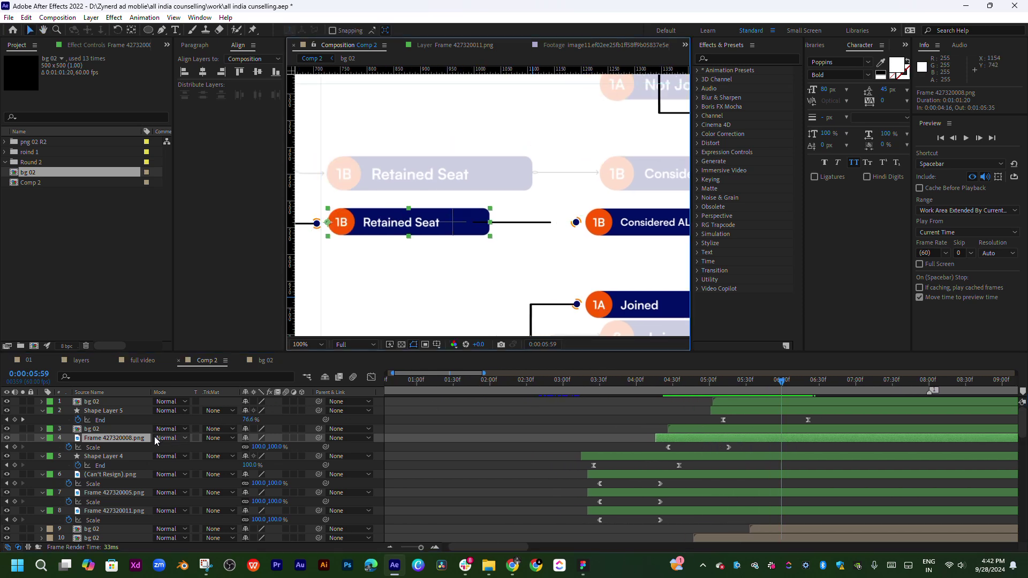
{"action": "left_click_drag", "start_coordinate": [134, 437], "coordinate": [146, 405]}
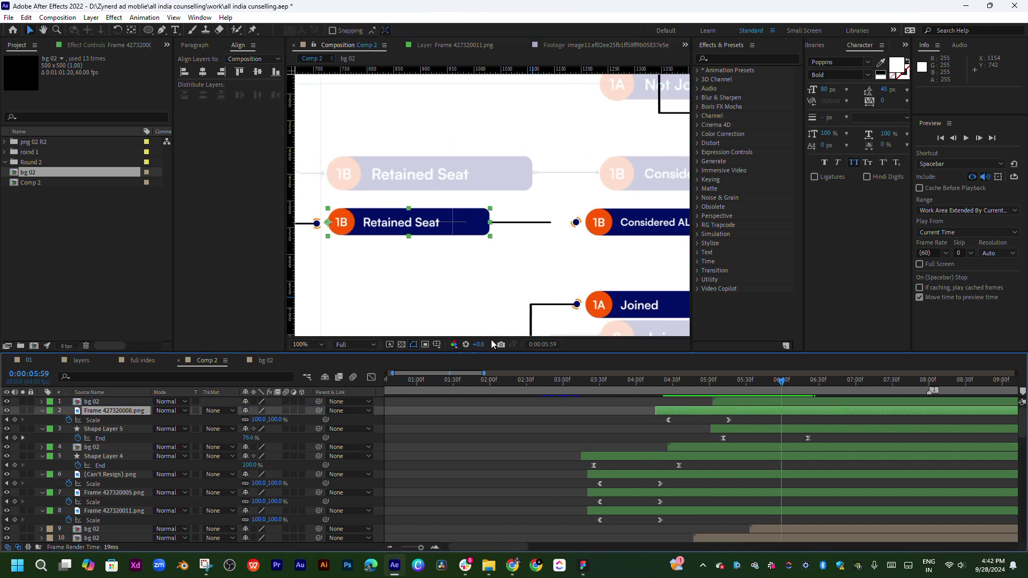
{"action": "left_click_drag", "start_coordinate": [653, 378], "coordinate": [667, 398]}
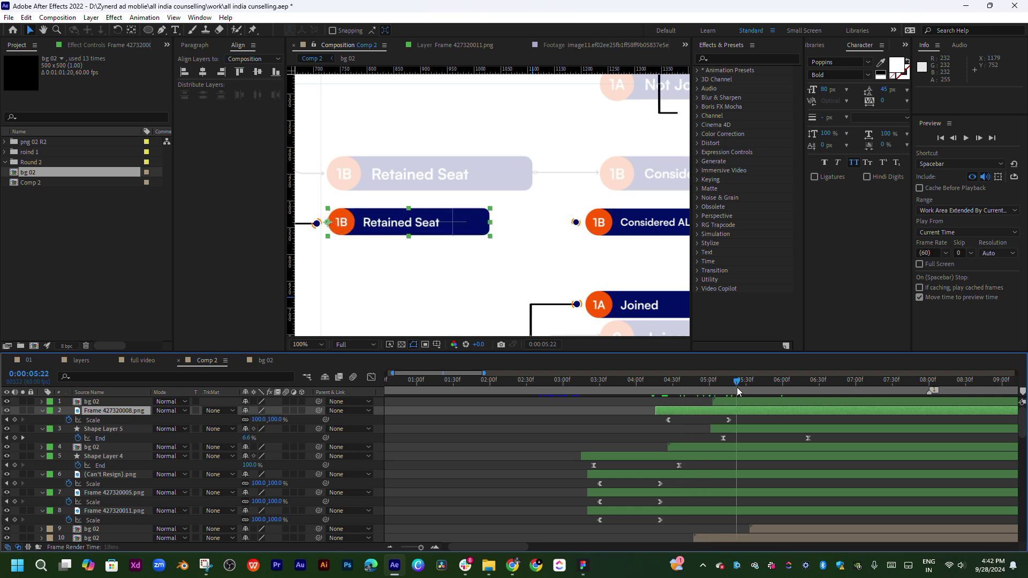
{"action": "key", "text": "space"}
{"action": "scroll", "coordinate": [628, 436], "scroll_direction": "right", "scroll_amount": 5}
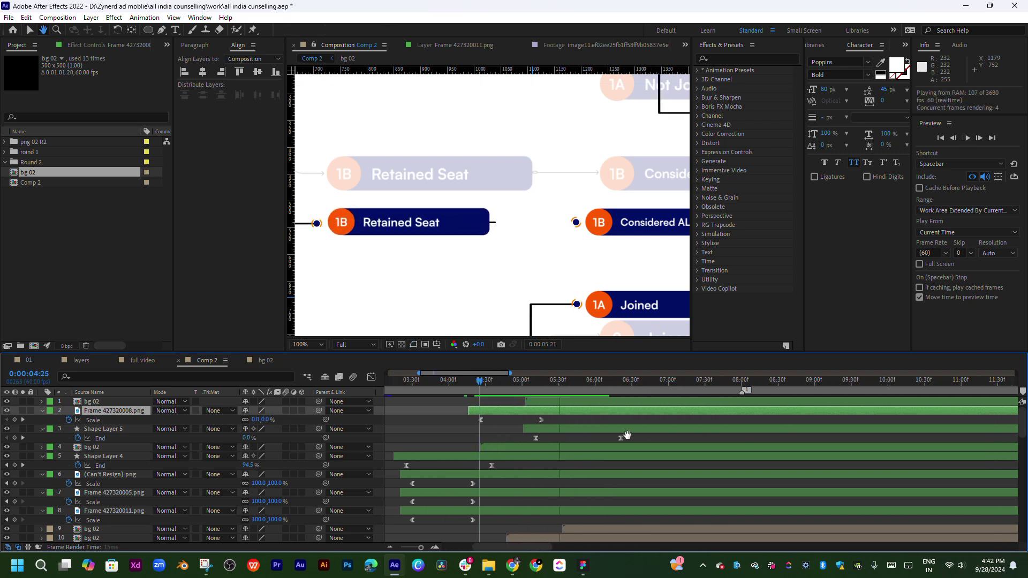
{"action": "left_click", "coordinate": [502, 384]}
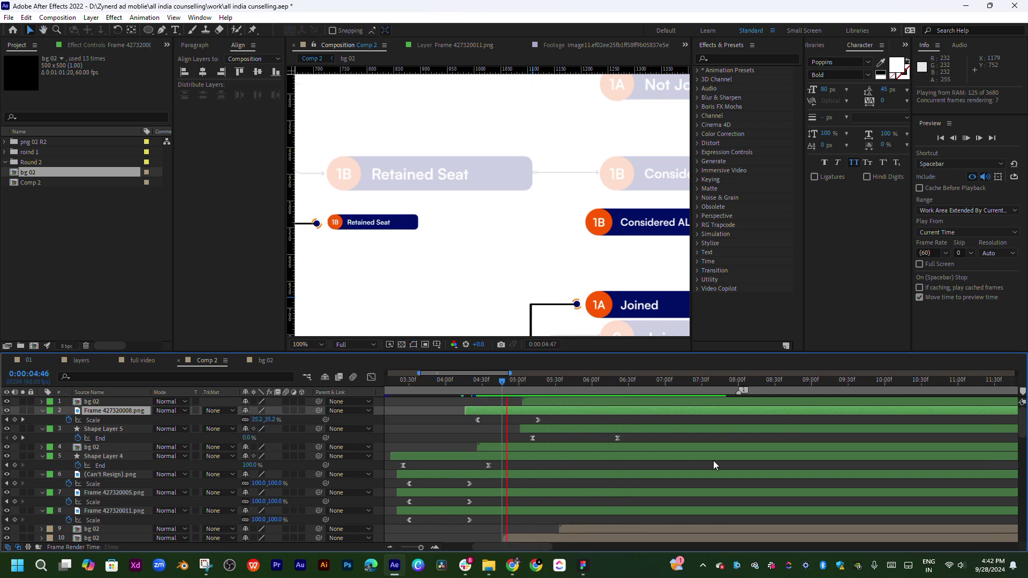
{"action": "key", "text": "space"}
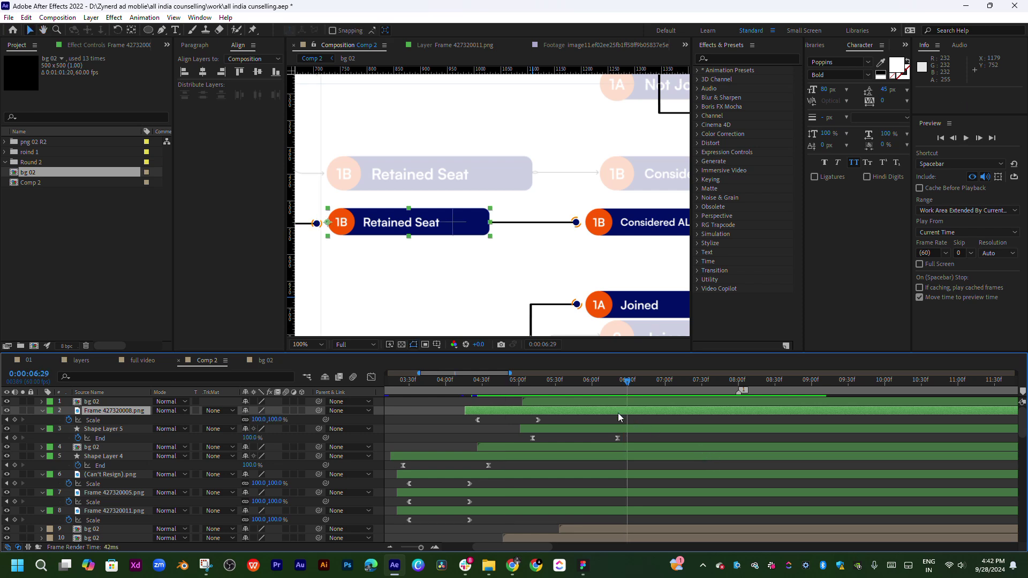
- Delay the bg 02 connector dot to about 6:08, after the line arrives, and preview it
{"action": "left_click", "coordinate": [595, 401]}
{"action": "left_click", "coordinate": [535, 381]}
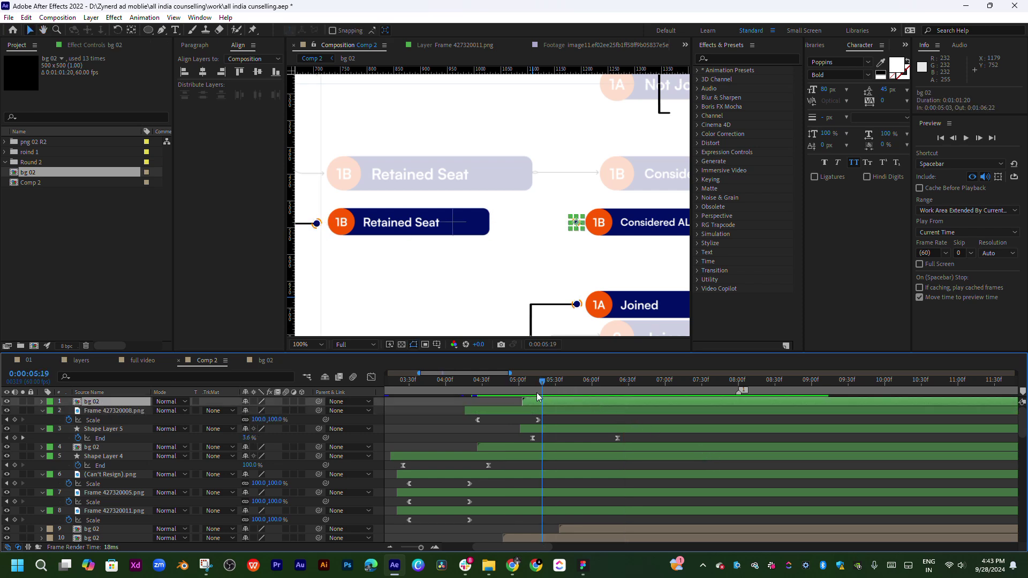
{"action": "scroll", "coordinate": [520, 394], "scroll_direction": "right", "scroll_amount": 2}
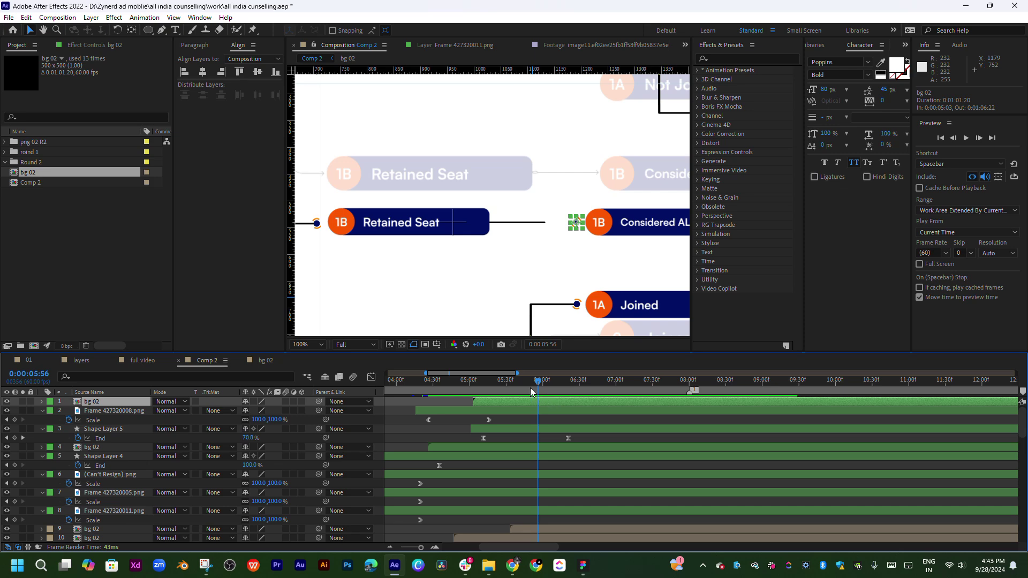
{"action": "mouse_move", "coordinate": [540, 387]}
{"action": "left_mouse_down"}
{"action": "mouse_move", "coordinate": [561, 388]}
{"action": "mouse_move", "coordinate": [560, 400]}
{"action": "mouse_move", "coordinate": [635, 409]}
{"action": "left_mouse_up"}
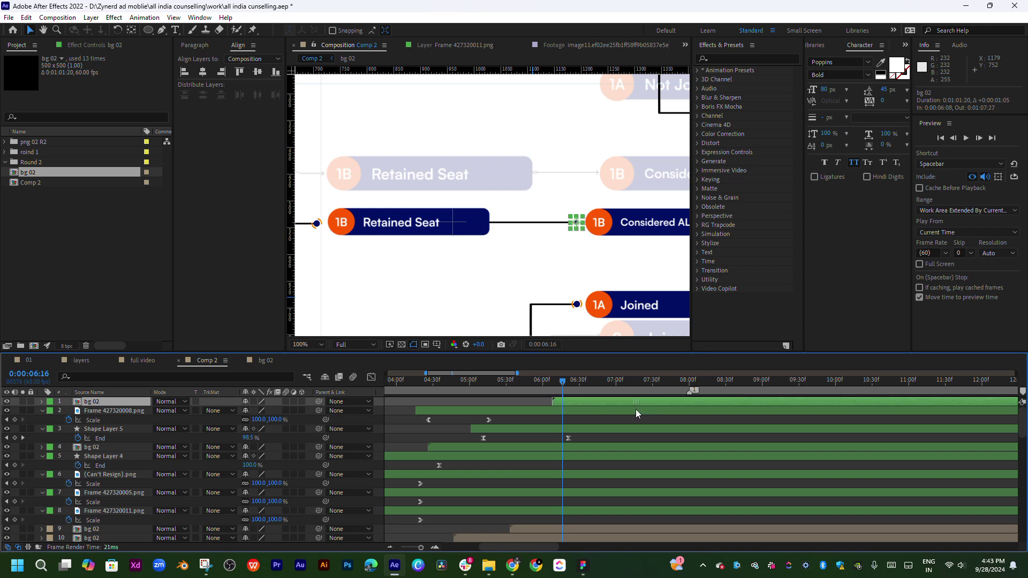
{"action": "key", "text": "space"}
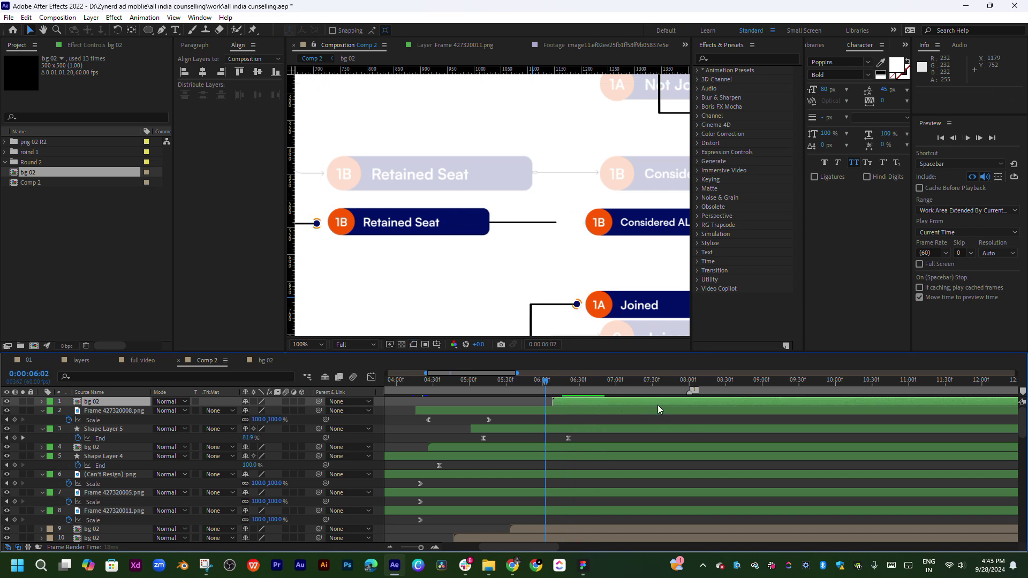
{"action": "key", "text": "space"}
{"action": "left_click", "coordinate": [519, 384]}
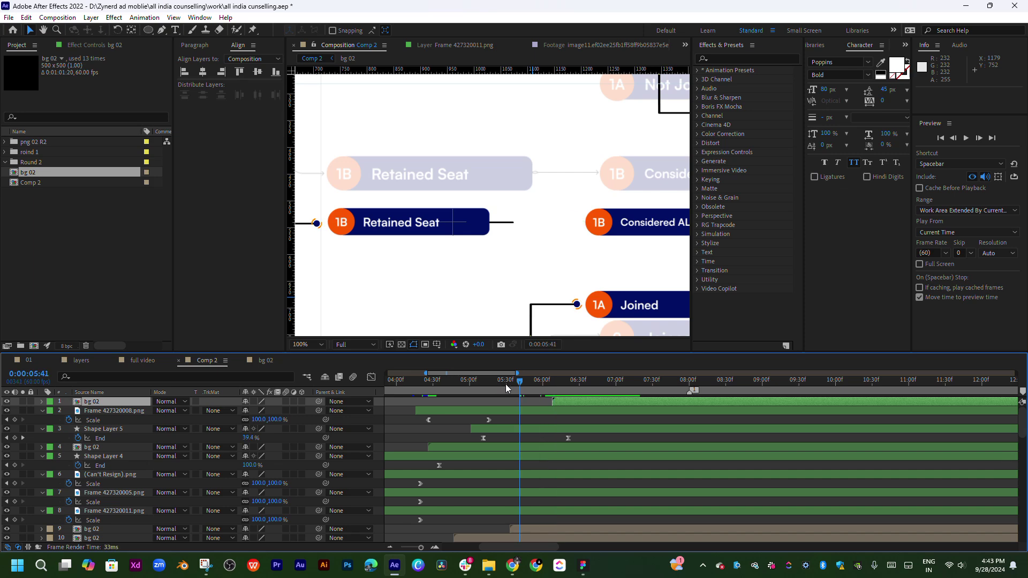
{"action": "key", "text": "space"}
{"action": "scroll", "coordinate": [577, 313], "scroll_direction": "down", "scroll_amount": 4}
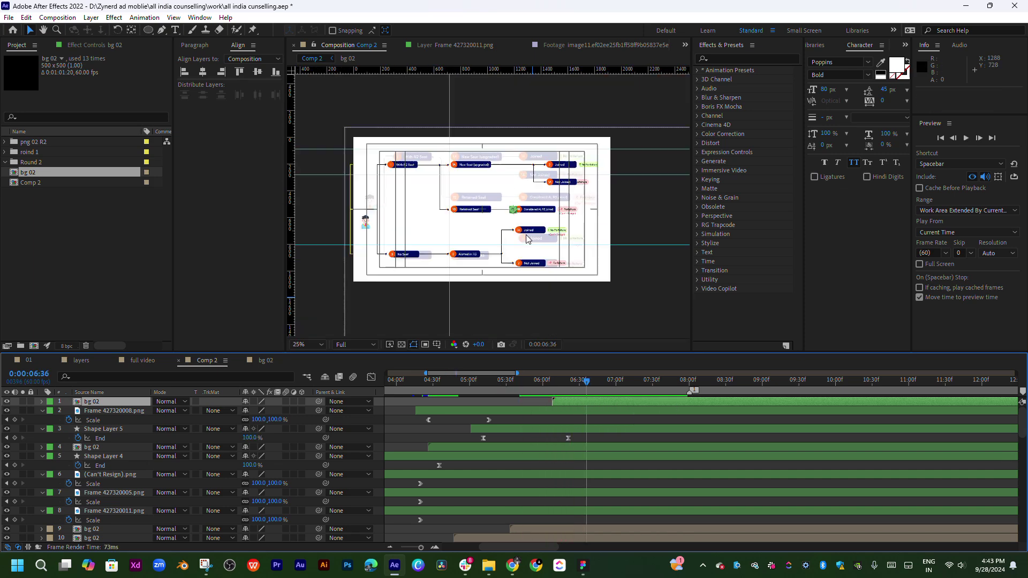
{"action": "key", "text": "space"}
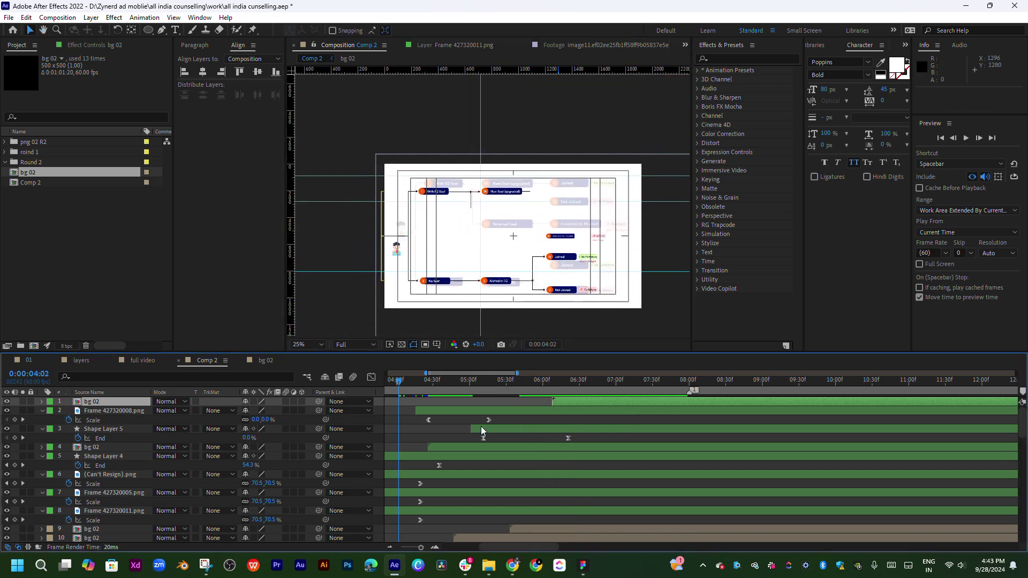
{"action": "left_click", "coordinate": [398, 381]}
{"action": "key", "text": "space"}
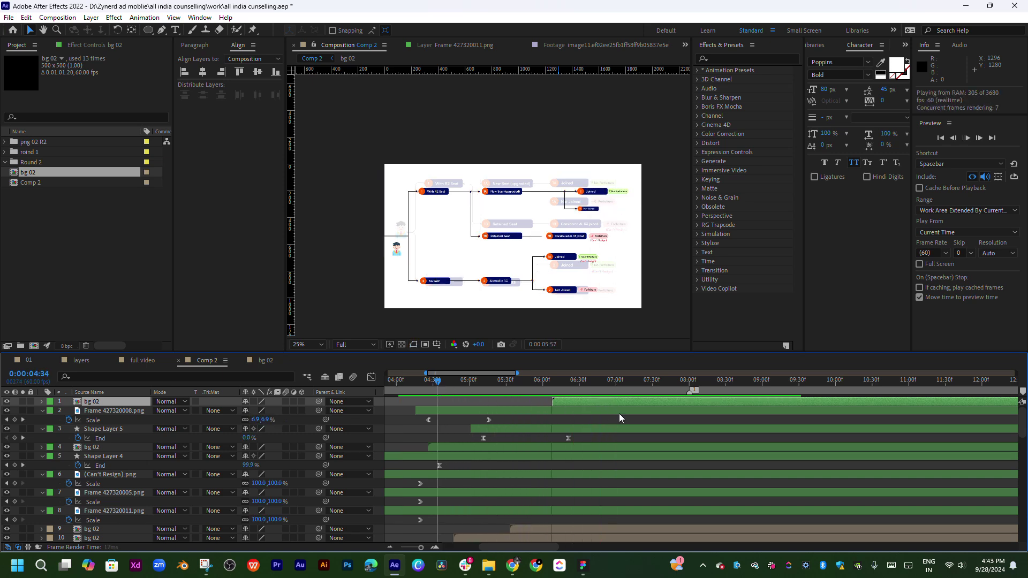
{"action": "key", "text": "space"}
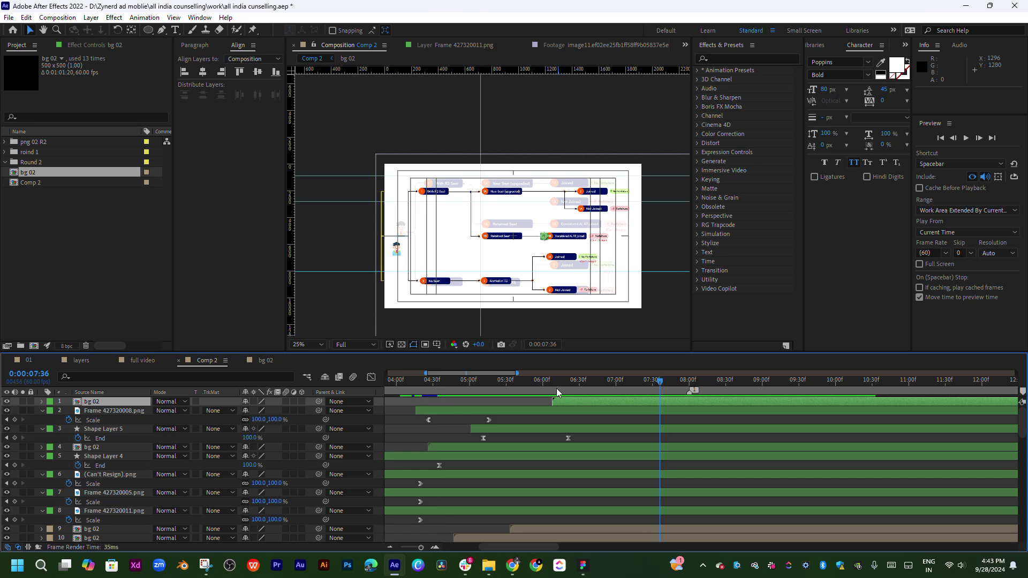
{"action": "mouse_move", "coordinate": [632, 394]}
{"action": "left_mouse_down"}
{"action": "mouse_move", "coordinate": [503, 402]}
{"action": "mouse_move", "coordinate": [755, 417]}
{"action": "mouse_move", "coordinate": [568, 429]}
{"action": "left_mouse_up"}
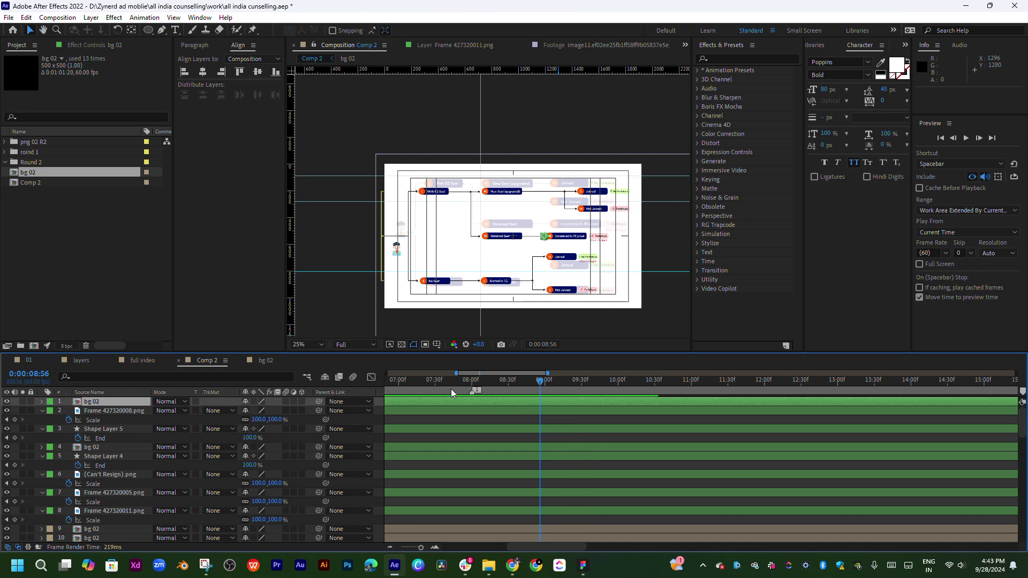
{"action": "left_click_drag", "start_coordinate": [451, 381], "coordinate": [446, 381]}
{"action": "left_click_drag", "start_coordinate": [444, 433], "coordinate": [648, 433]}
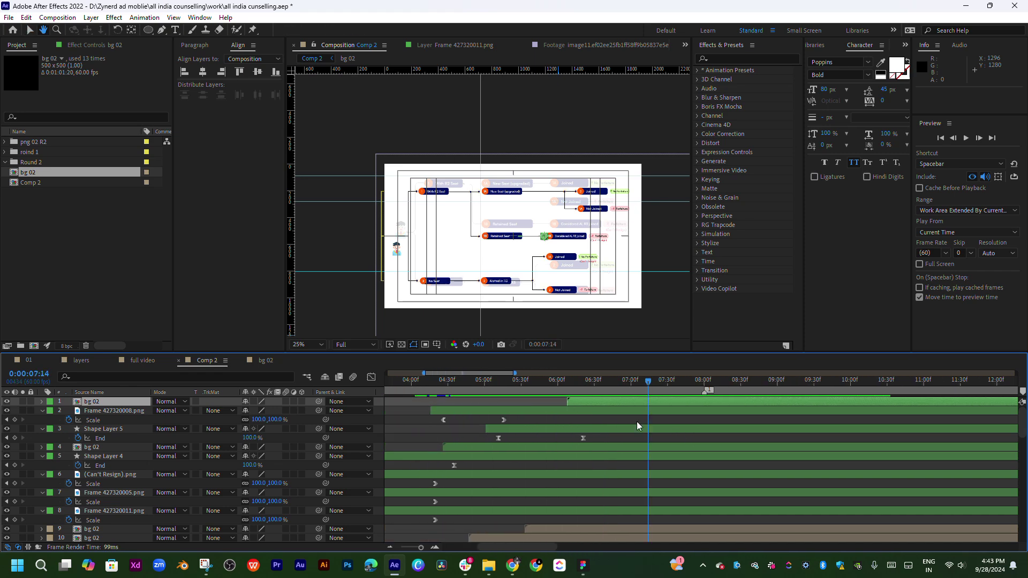
{"action": "left_click_drag", "start_coordinate": [649, 381], "coordinate": [589, 389]}
- Move the 1B Considered AL R3 joined box to the top of the stack, starting near 0:00:06:06
{"action": "scroll", "coordinate": [518, 192], "scroll_direction": "up", "scroll_amount": 4}
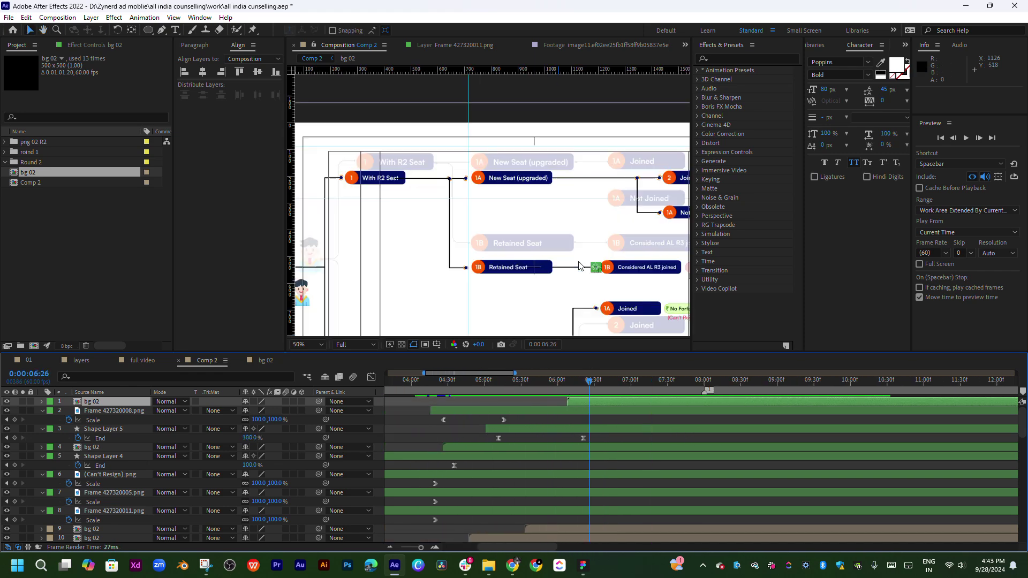
{"action": "left_click_drag", "start_coordinate": [518, 193], "coordinate": [523, 177]}
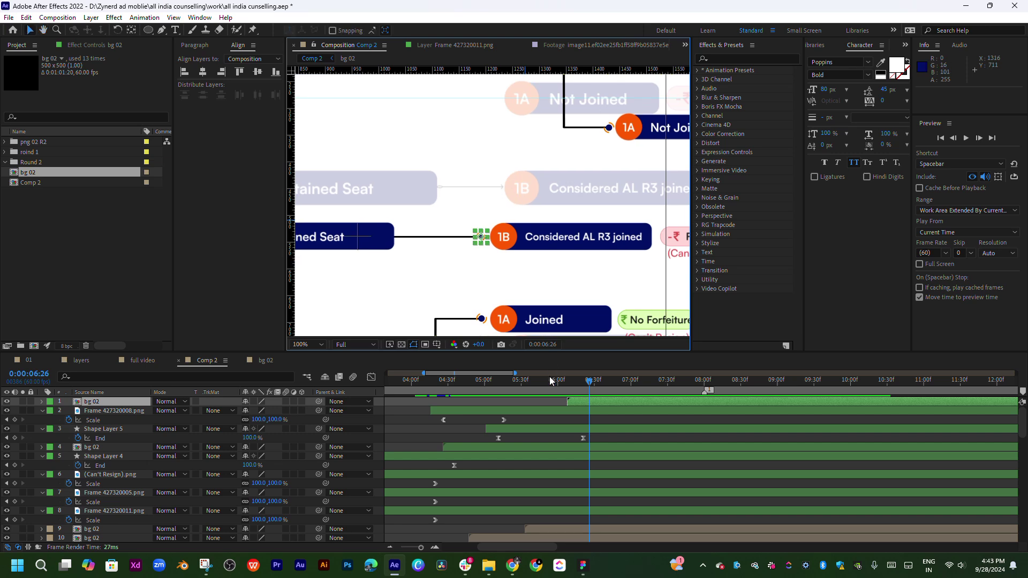
{"action": "left_click_drag", "start_coordinate": [566, 389], "coordinate": [595, 398]}
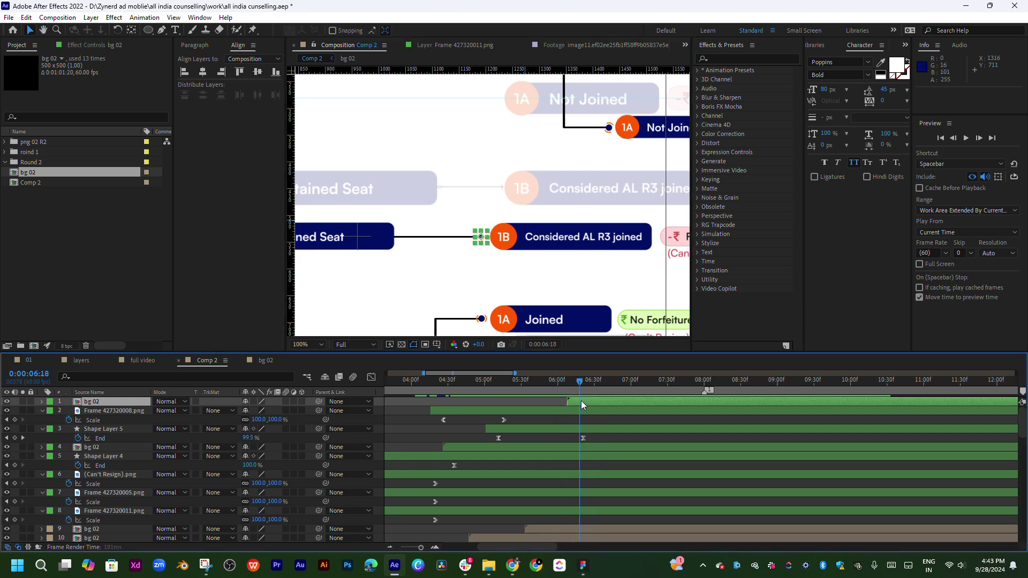
{"action": "left_click_drag", "start_coordinate": [596, 398], "coordinate": [585, 398]}
{"action": "left_click", "coordinate": [567, 248]}
{"action": "scroll", "coordinate": [611, 458], "scroll_direction": "down", "scroll_amount": 1}
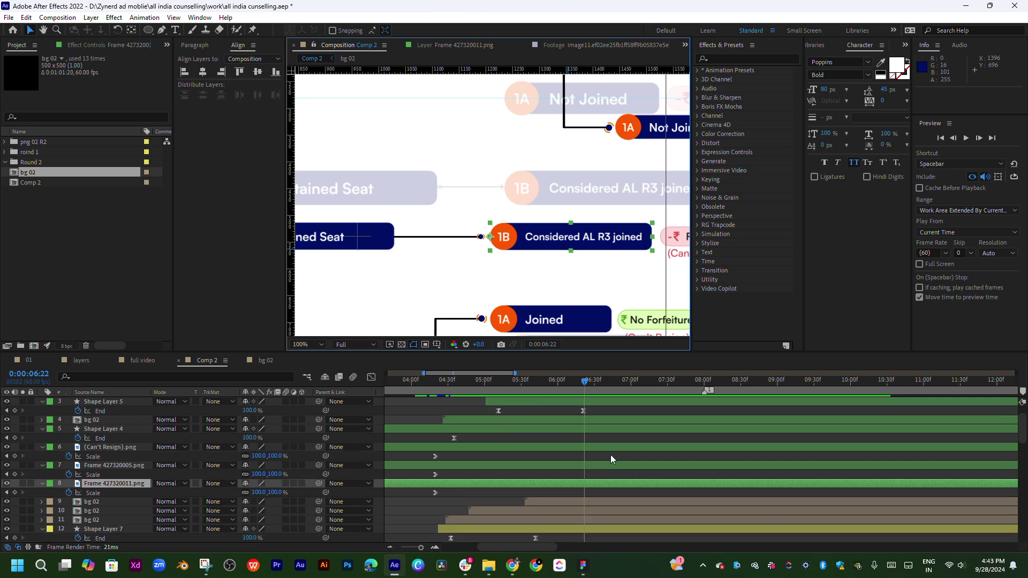
{"action": "left_click_drag", "start_coordinate": [513, 484], "coordinate": [708, 485]}
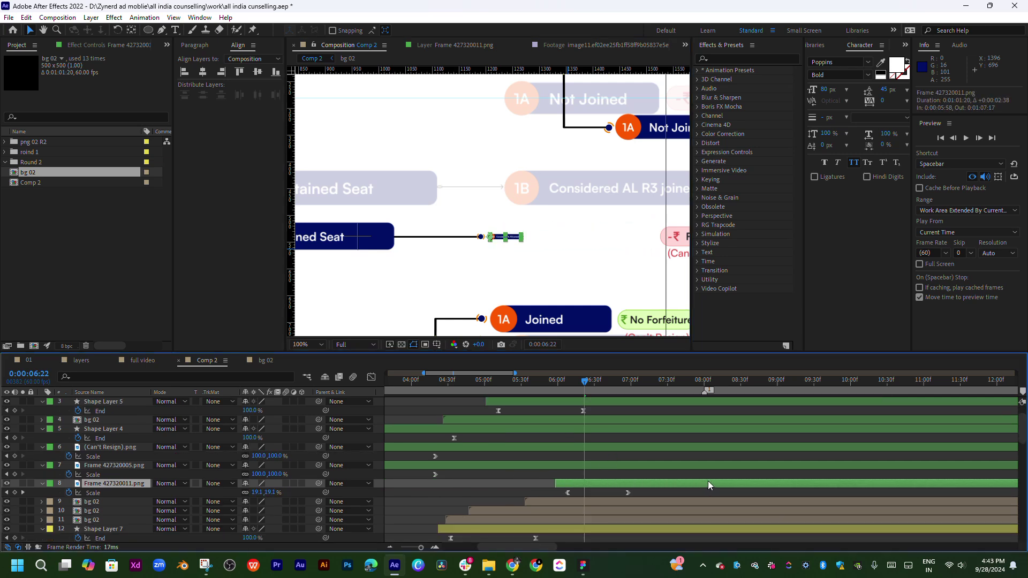
{"action": "key", "text": "ctrl+shift+bracketright"}
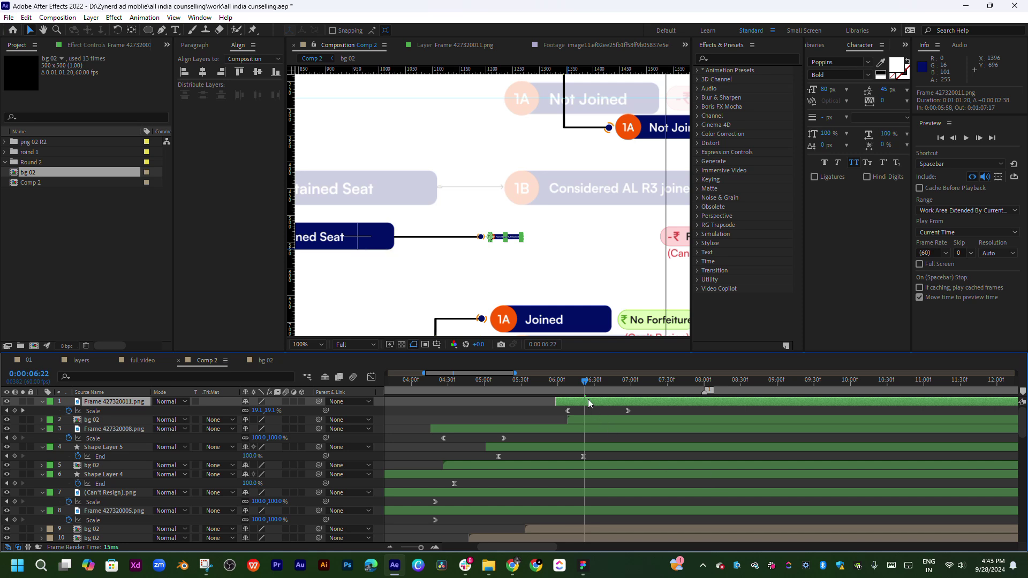
{"action": "left_click_drag", "start_coordinate": [589, 402], "coordinate": [595, 405]}
- Preview the 1B box popping in around 6 seconds
{"action": "key", "text": "space"}
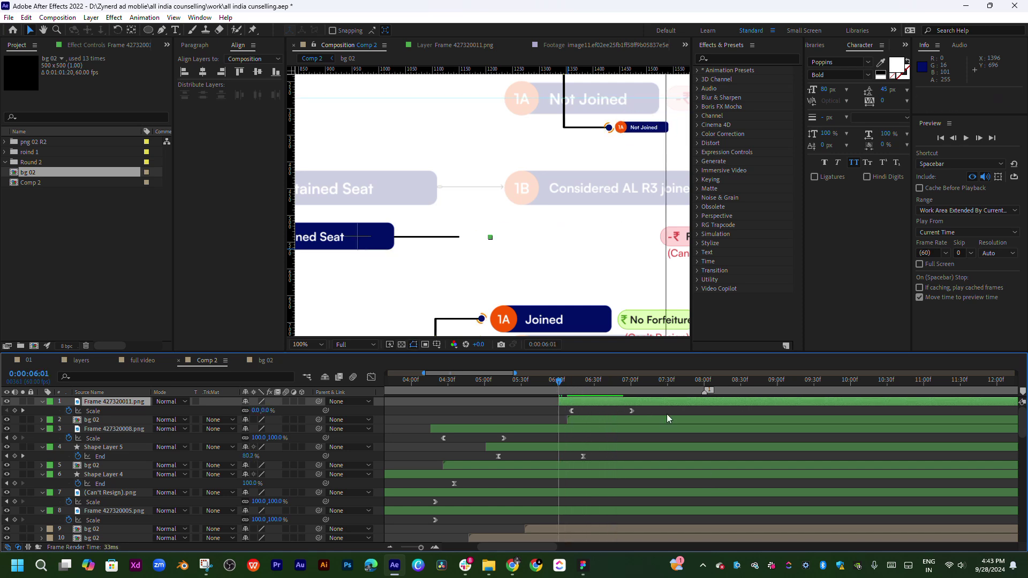
{"action": "key", "text": "space"}
{"action": "left_click_drag", "start_coordinate": [689, 342], "coordinate": [564, 347]}
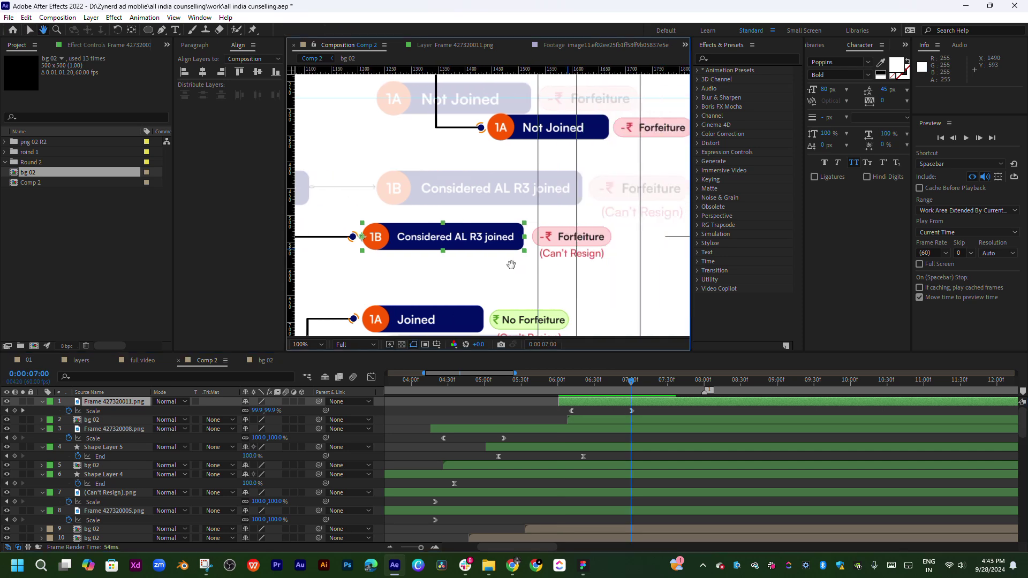
{"action": "key", "text": "space"}
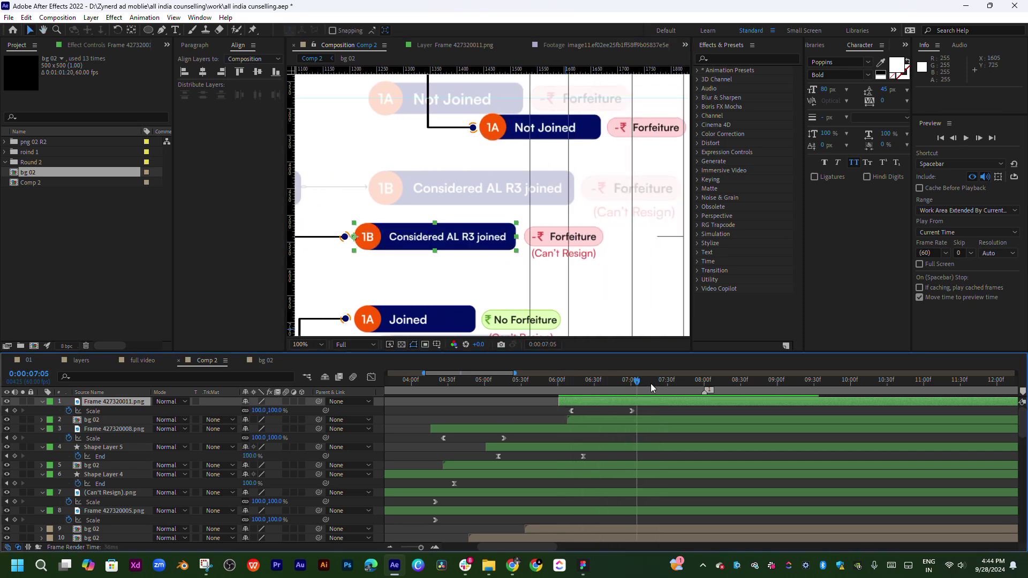
- Move the Forfeiture and Can't Resign tags to the top and push them about 16 frames later
{"action": "left_click_drag", "start_coordinate": [657, 394], "coordinate": [635, 397]}
{"action": "left_click", "coordinate": [575, 244]}
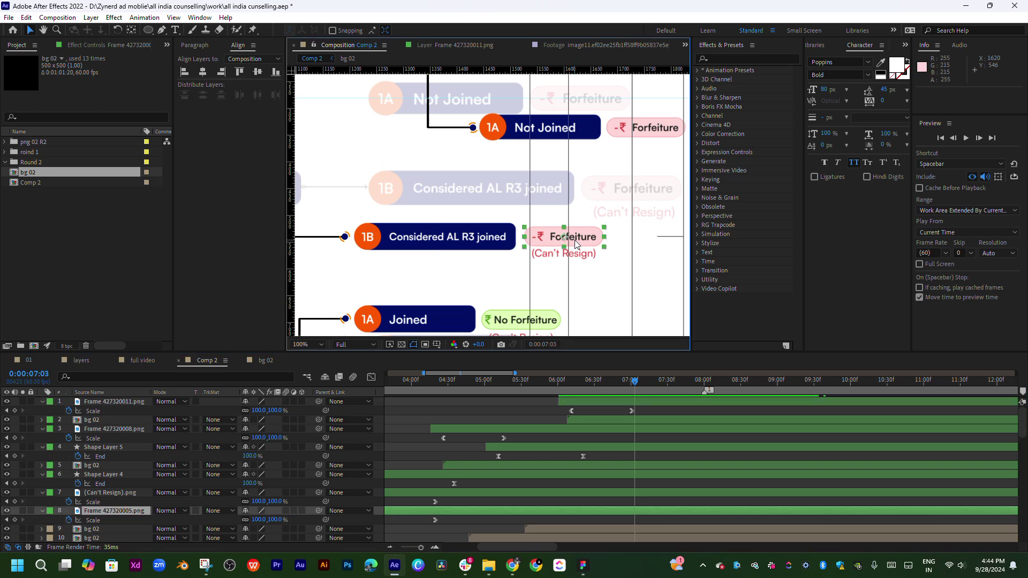
{"action": "left_click_drag", "start_coordinate": [553, 510], "coordinate": [783, 513]}
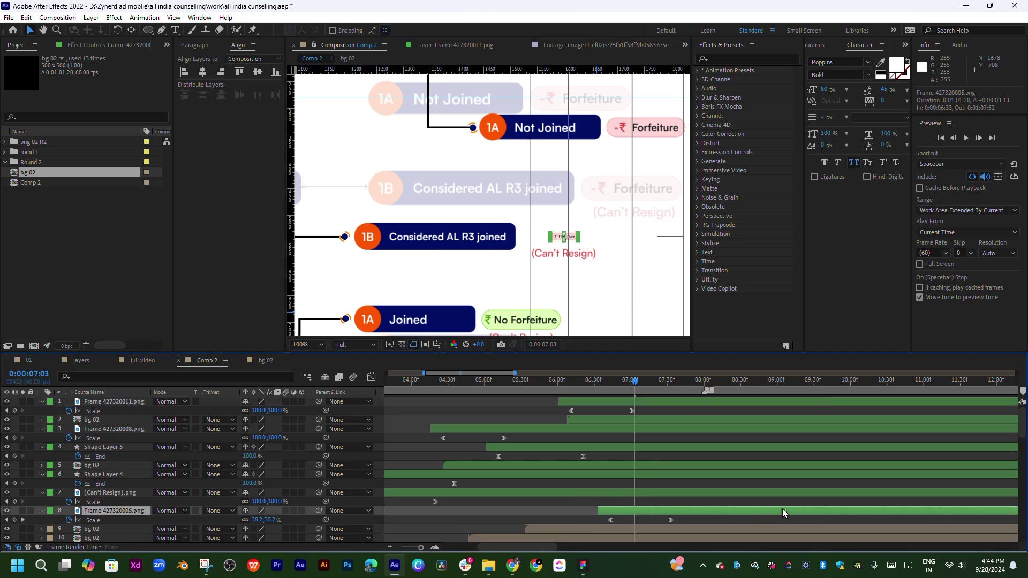
{"action": "key", "text": "ctrl+z"}
{"action": "left_click", "coordinate": [603, 493], "text": "shift"}
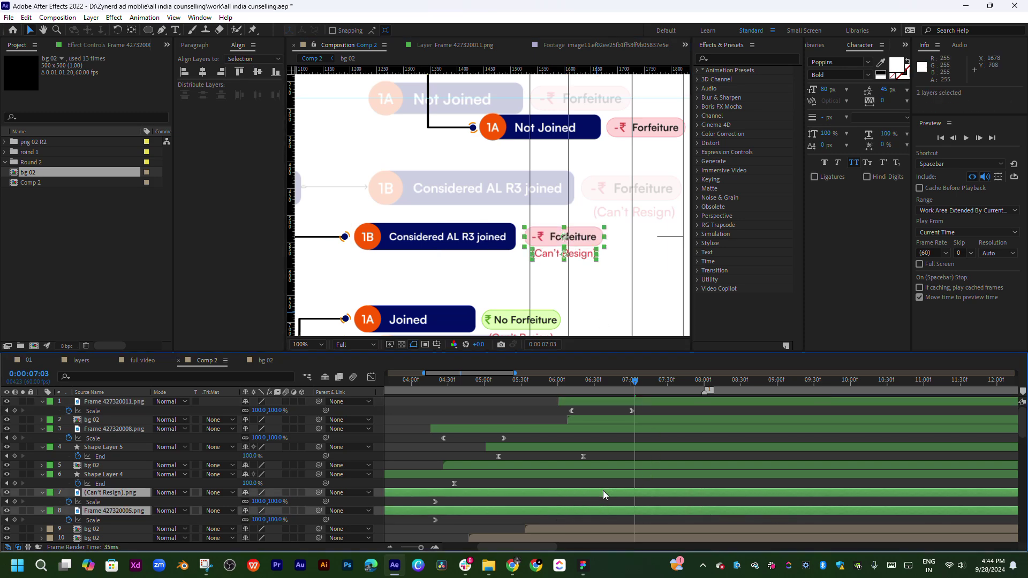
{"action": "left_click_drag", "start_coordinate": [569, 495], "coordinate": [801, 501]}
{"action": "key", "text": "ctrl+shift+bracketright"}
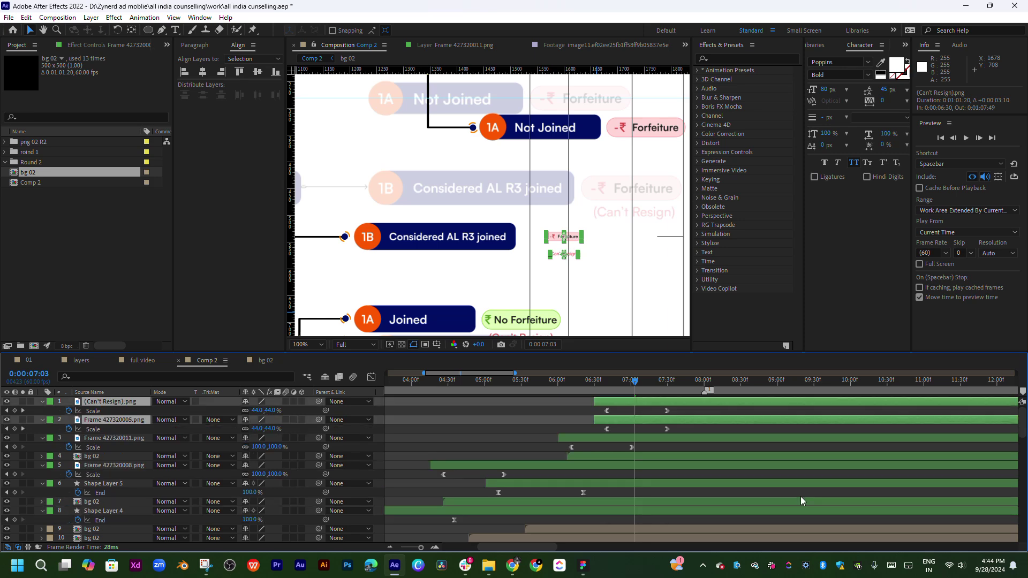
{"action": "scroll", "coordinate": [614, 409], "scroll_direction": "right", "scroll_amount": 2}
{"action": "left_click_drag", "start_coordinate": [602, 405], "coordinate": [624, 401]}
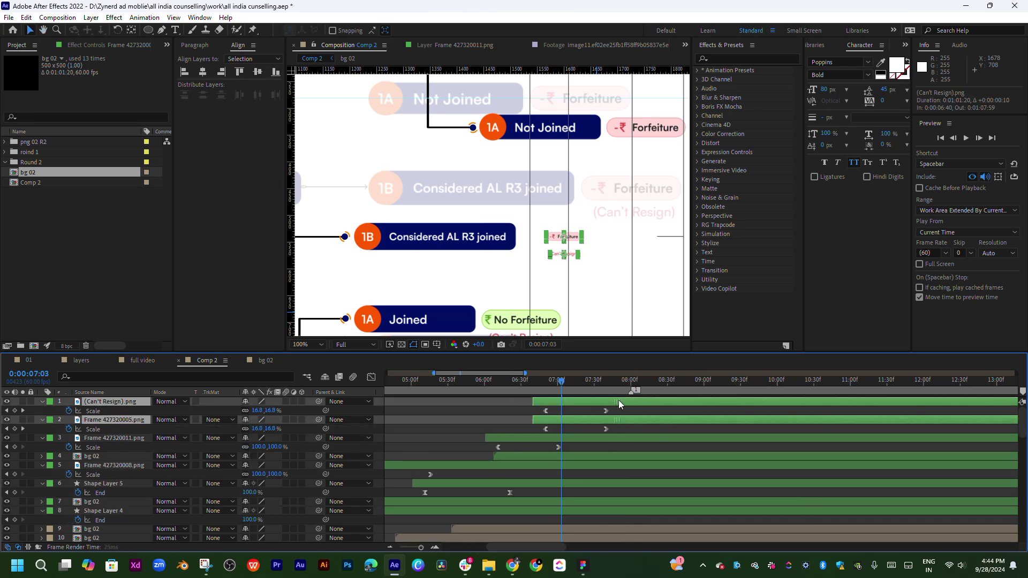
- Check the tags around 0:00:07:45 and nudge both tag layers slightly later
{"action": "left_click", "coordinate": [628, 410]}
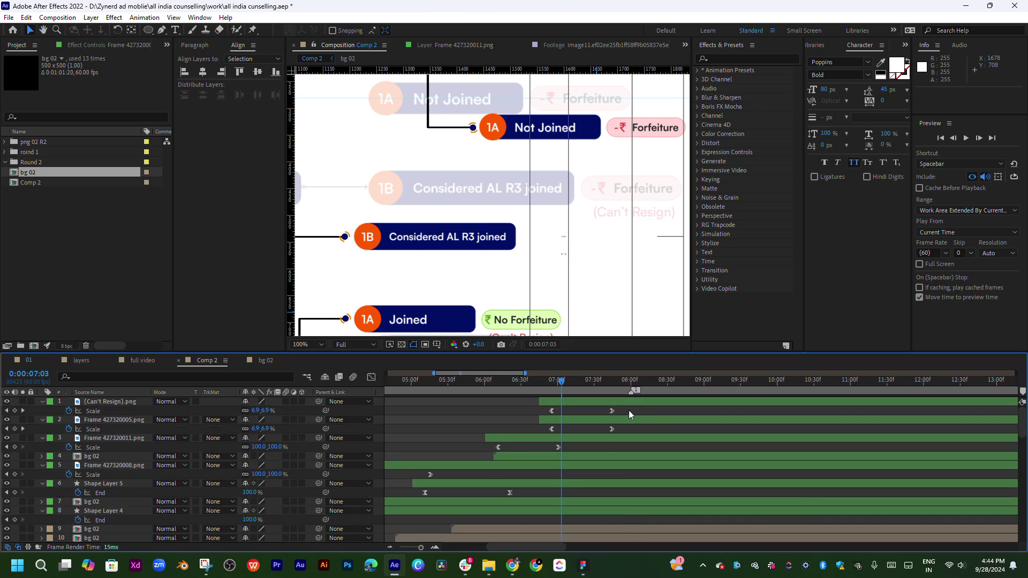
{"action": "left_click", "coordinate": [618, 380]}
{"action": "left_click", "coordinate": [610, 383]}
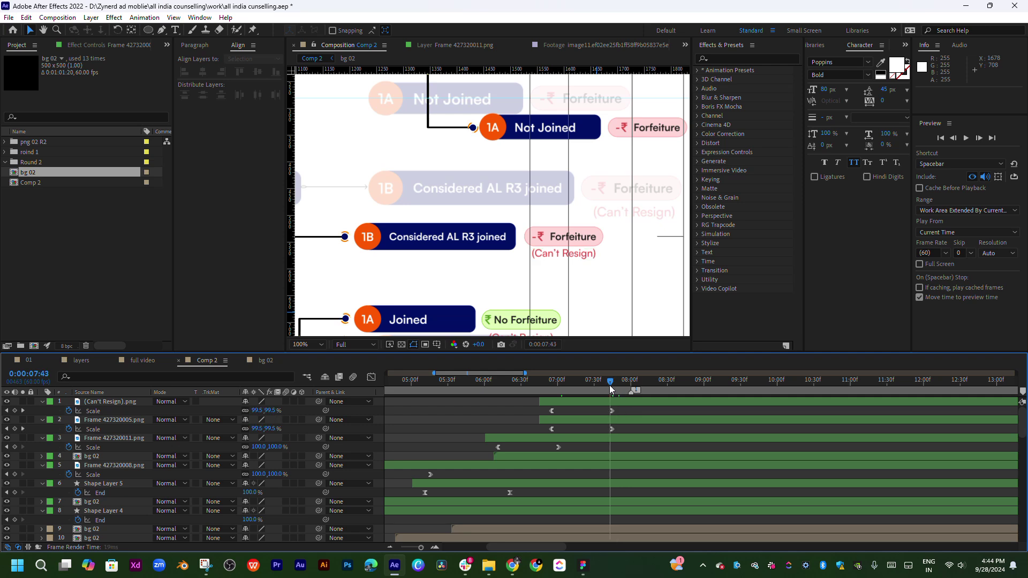
{"action": "left_click", "coordinate": [631, 401]}
{"action": "left_click", "coordinate": [633, 420], "text": "shift"}
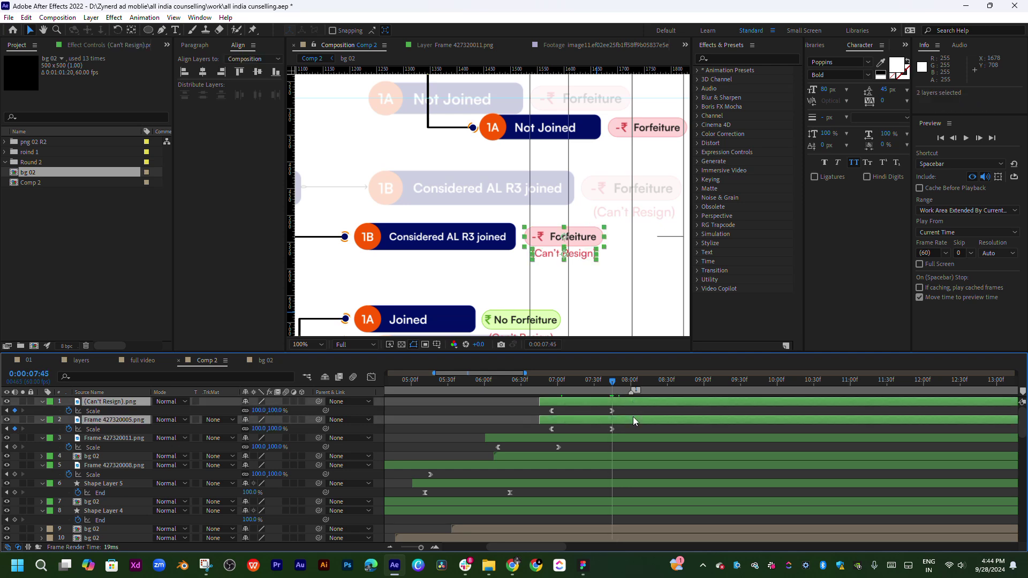
{"action": "left_click_drag", "start_coordinate": [632, 421], "coordinate": [635, 420]}
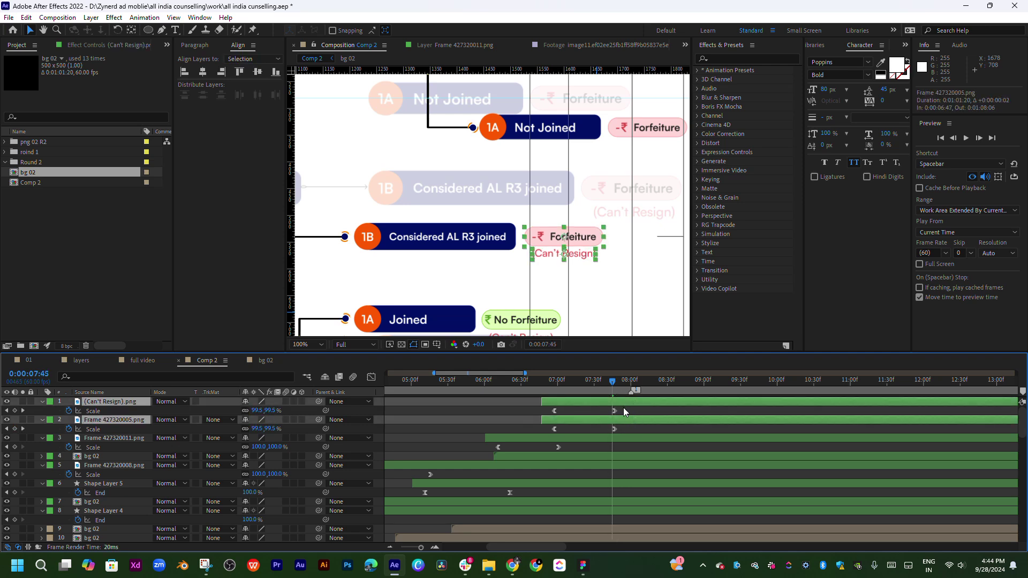
{"action": "left_click", "coordinate": [615, 382]}
{"action": "left_click_drag", "start_coordinate": [624, 407], "coordinate": [548, 430]}
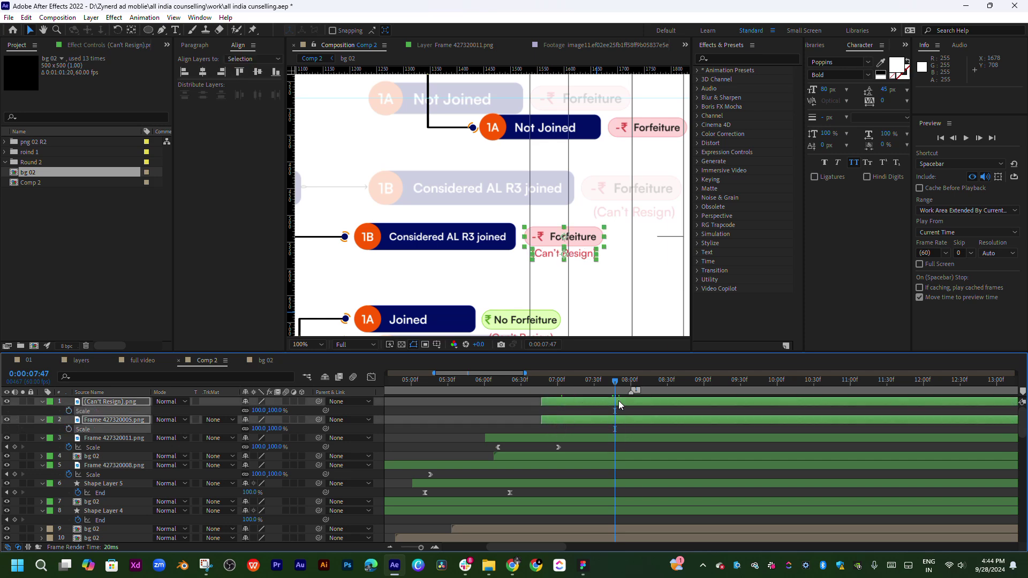
- Add Position keyframes to both tags, tucking the Forfeiture tag behind the 1B box at the start
{"action": "key", "text": "p"}
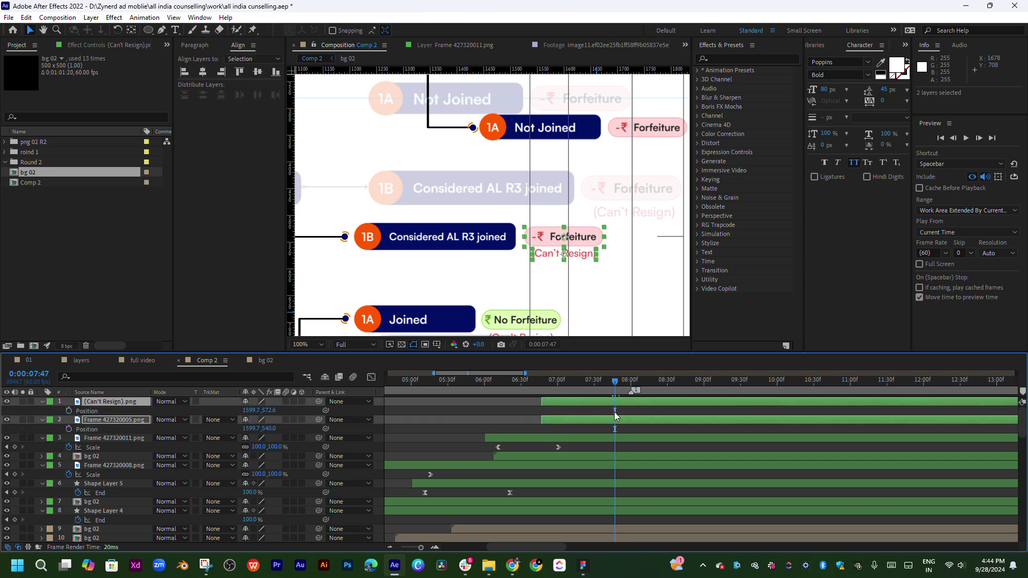
{"action": "left_click", "coordinate": [69, 410]}
{"action": "left_click", "coordinate": [555, 379]}
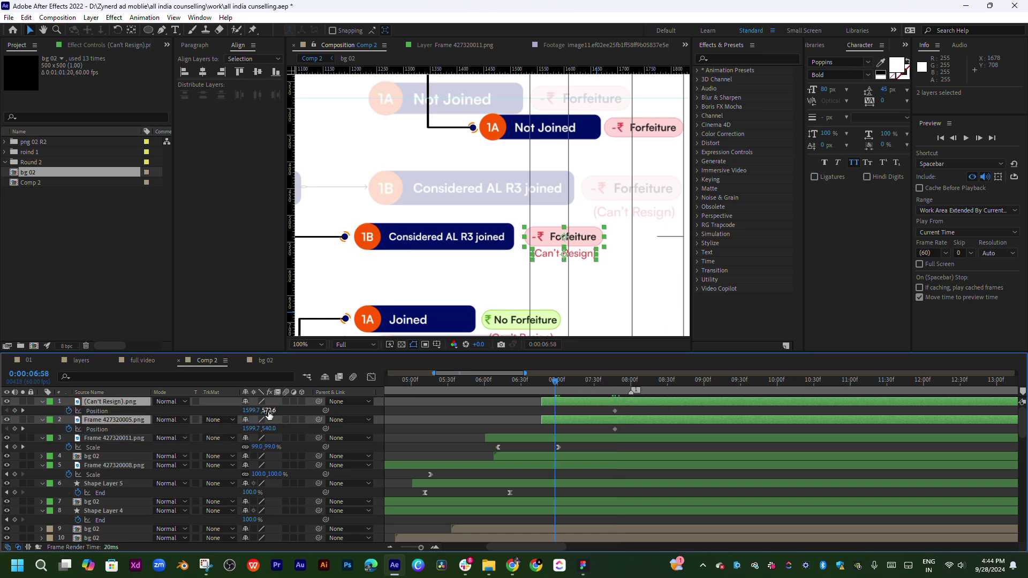
{"action": "left_click", "coordinate": [454, 425]}
{"action": "left_click", "coordinate": [577, 404]}
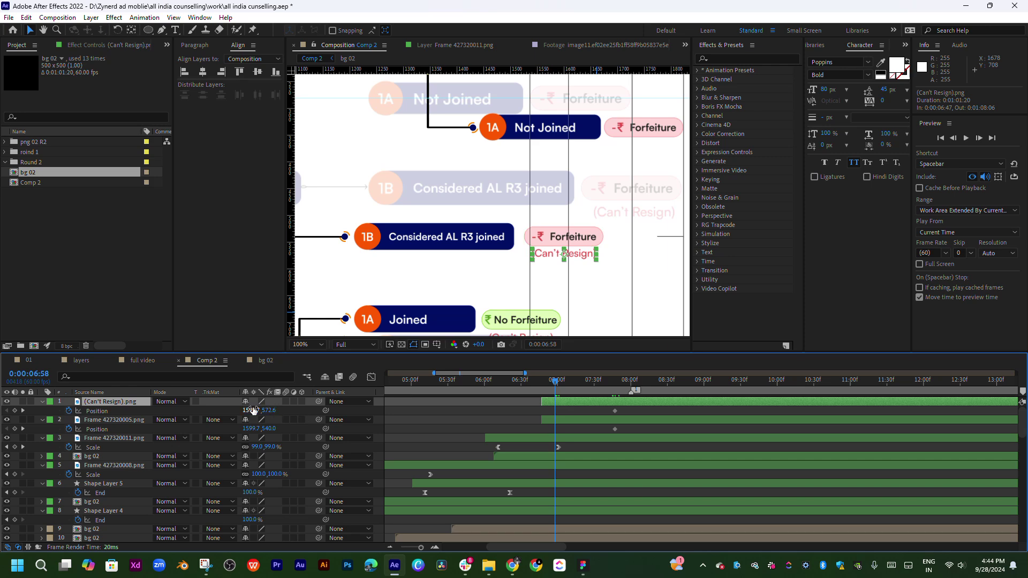
{"action": "mouse_move", "coordinate": [251, 410]}
{"action": "left_mouse_down"}
{"action": "mouse_move", "coordinate": [212, 411]}
{"action": "mouse_move", "coordinate": [236, 432]}
{"action": "mouse_move", "coordinate": [195, 432]}
{"action": "left_mouse_up"}
{"action": "key", "text": "ctrl+z"}
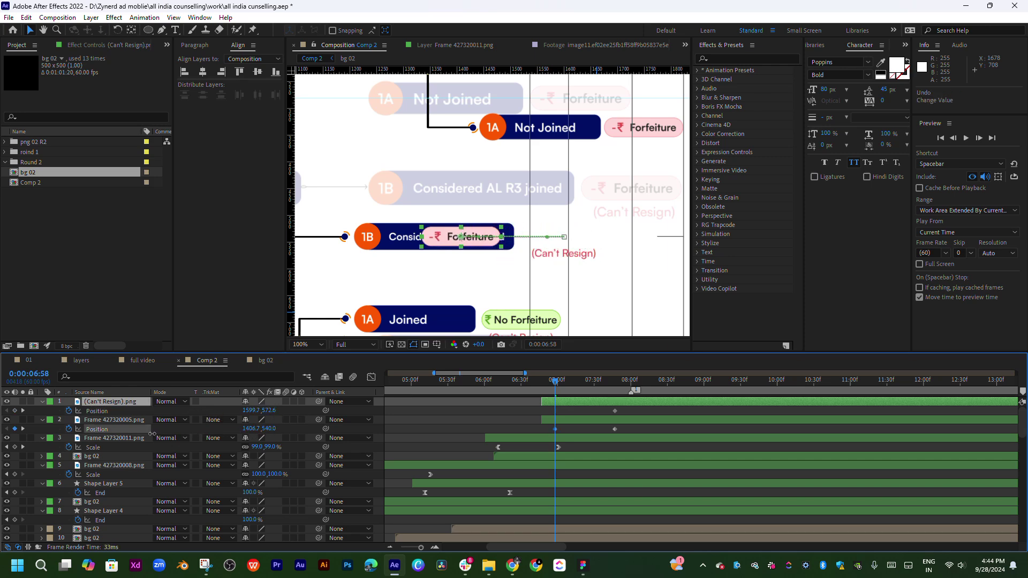
{"action": "left_click_drag", "start_coordinate": [164, 432], "coordinate": [150, 434]}
- Set the slide's end pose with Can't Resign raised onto the Forfeiture tag and preview it
{"action": "key", "text": "space"}
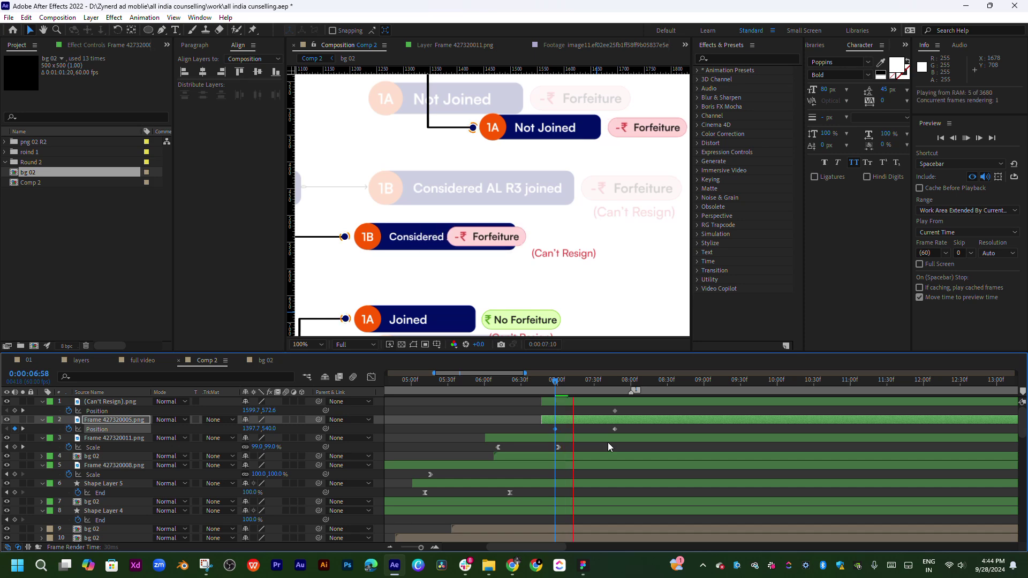
{"action": "left_click", "coordinate": [577, 382]}
{"action": "mouse_move", "coordinate": [584, 382]}
{"action": "left_mouse_down"}
{"action": "mouse_move", "coordinate": [619, 386]}
{"action": "mouse_move", "coordinate": [666, 410]}
{"action": "left_mouse_up"}
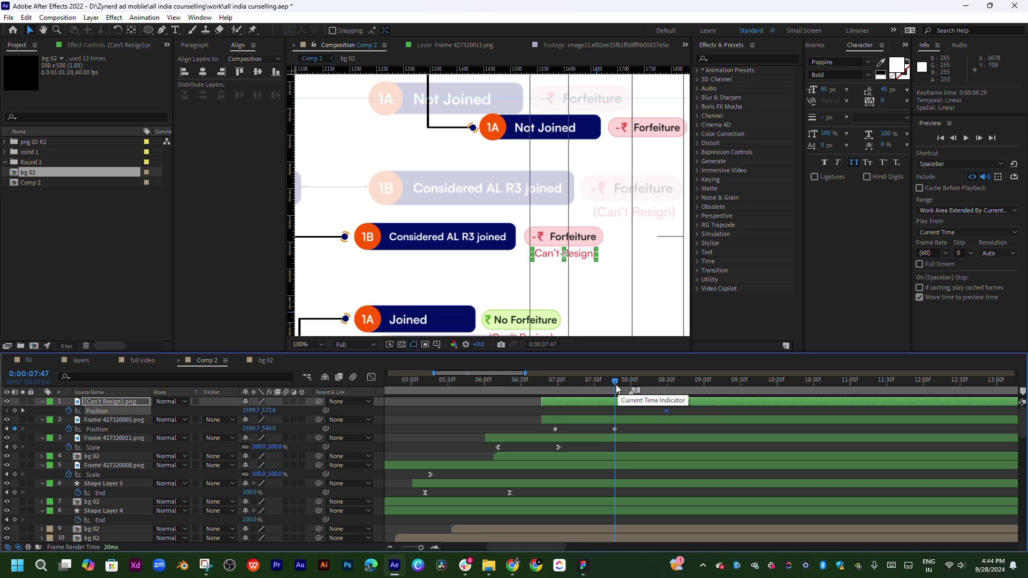
{"action": "left_click_drag", "start_coordinate": [274, 411], "coordinate": [252, 411]}
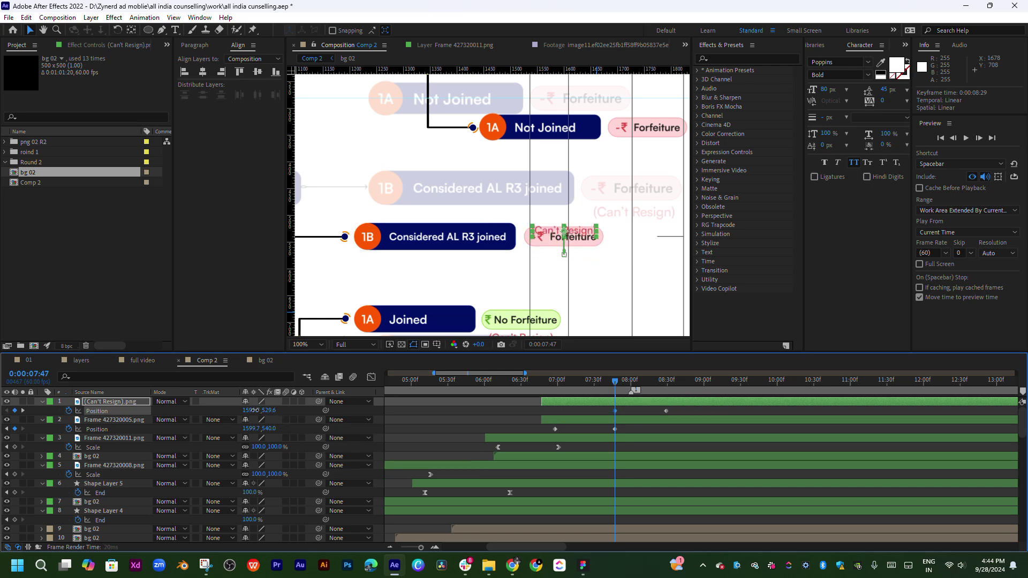
{"action": "key", "text": "space"}
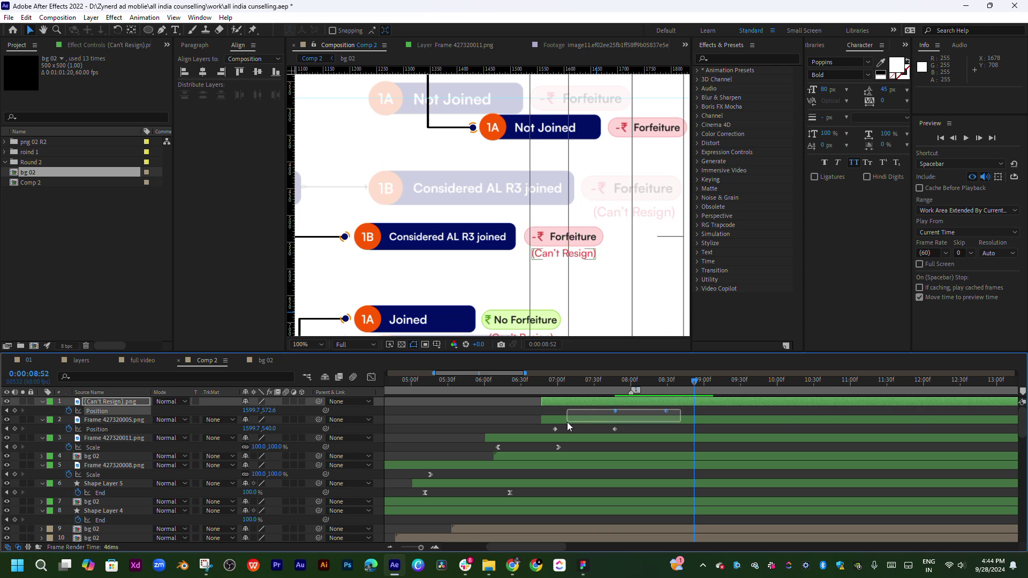
- Easy Ease all four Position keyframes and sharpen the speed curve in the Graph Editor
{"action": "left_click_drag", "start_coordinate": [681, 414], "coordinate": [548, 432]}
{"action": "key", "text": "F9"}
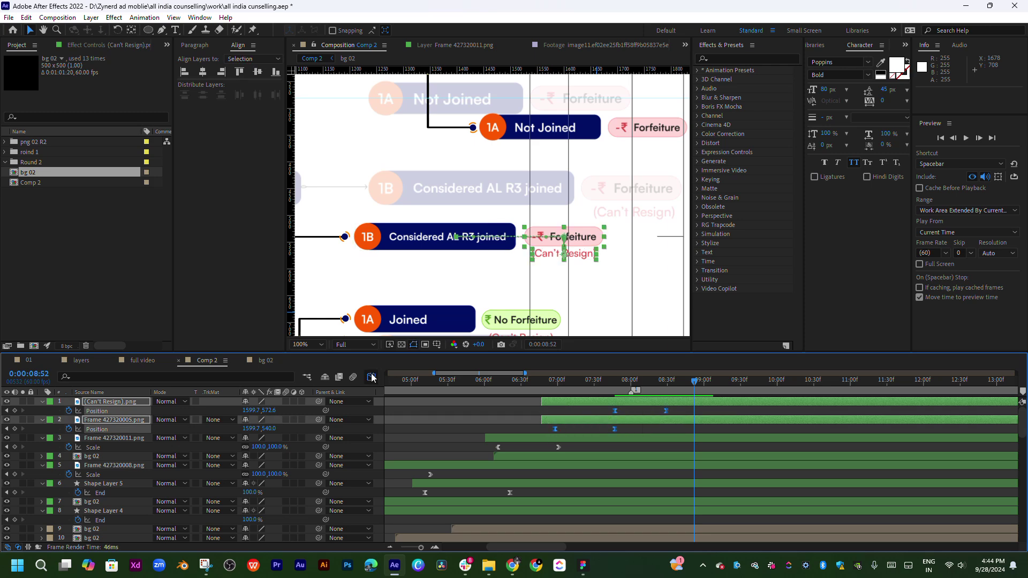
{"action": "left_click", "coordinate": [371, 377]}
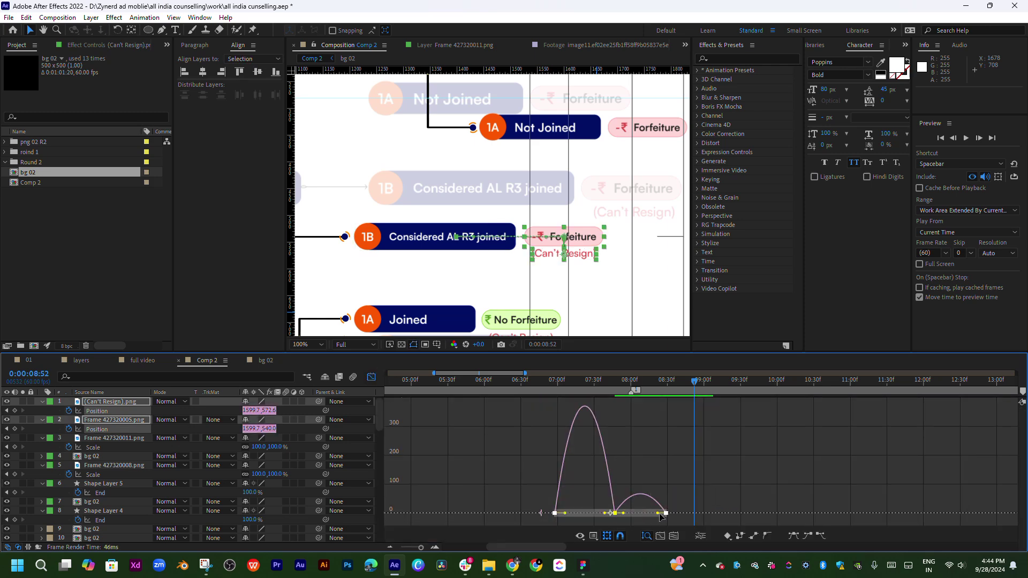
{"action": "left_click_drag", "start_coordinate": [657, 512], "coordinate": [641, 515]}
{"action": "left_click", "coordinate": [601, 381]}
{"action": "key", "text": "space"}
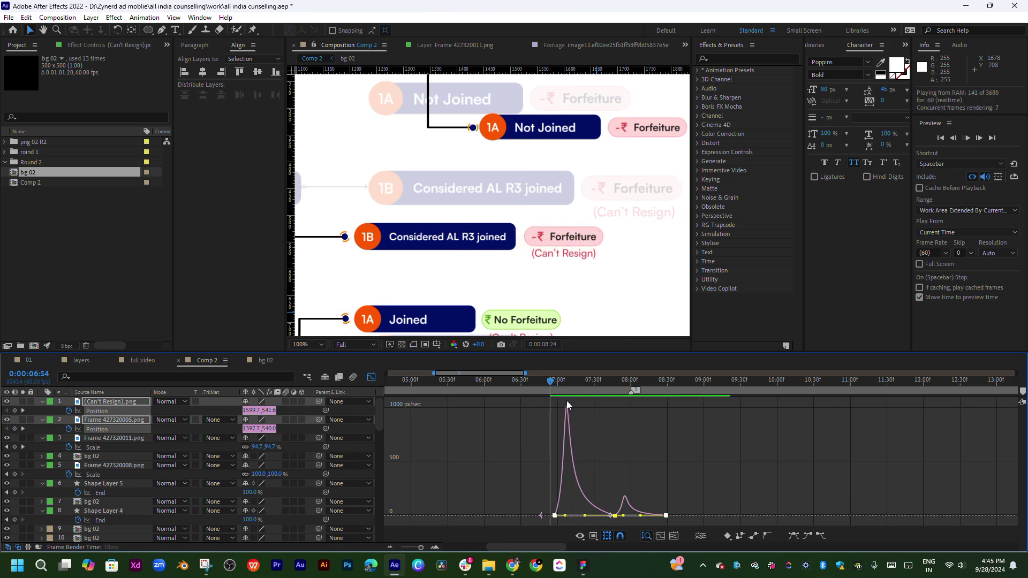
{"action": "left_click_drag", "start_coordinate": [574, 381], "coordinate": [623, 394]}
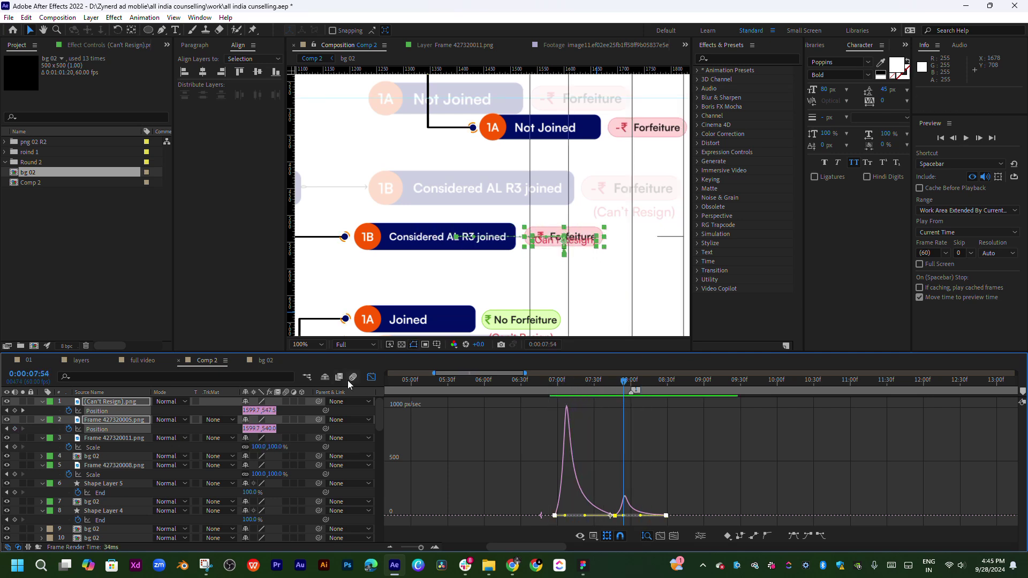
{"action": "left_click", "coordinate": [372, 378]}
- Delay the Can't Resign drop keyframe and make Can't Resign start at 0:00:07:38
{"action": "left_click", "coordinate": [650, 416]}
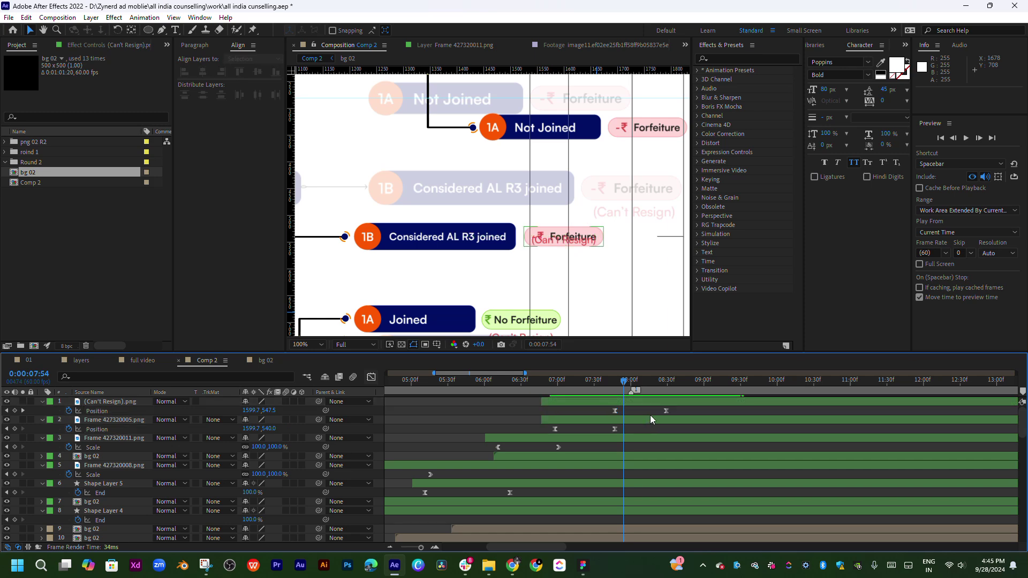
{"action": "left_click_drag", "start_coordinate": [666, 411], "coordinate": [676, 411]}
{"action": "left_click", "coordinate": [615, 384]}
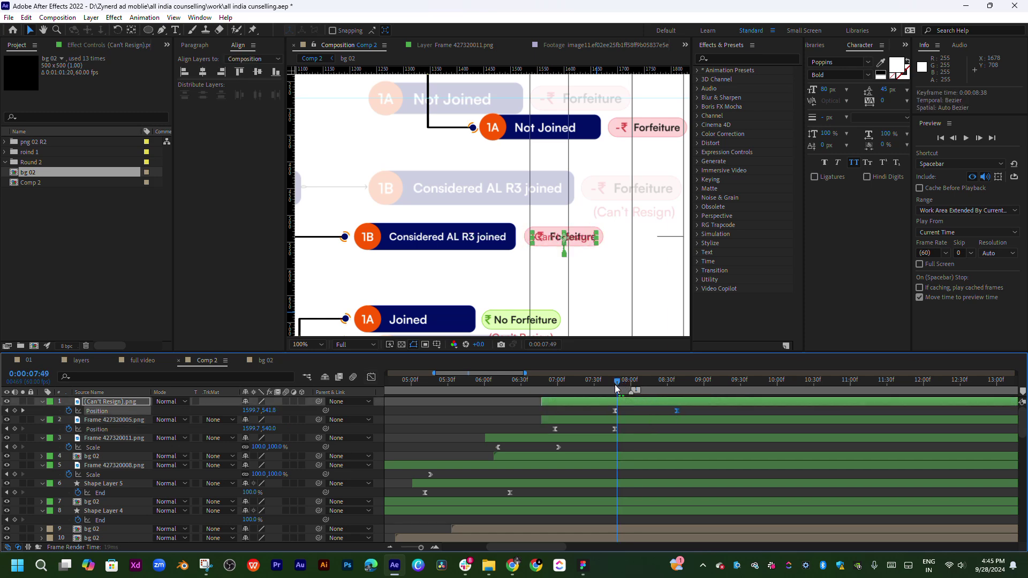
{"action": "key", "text": "Page_Up"}
{"action": "left_click_drag", "start_coordinate": [539, 402], "coordinate": [602, 401]}
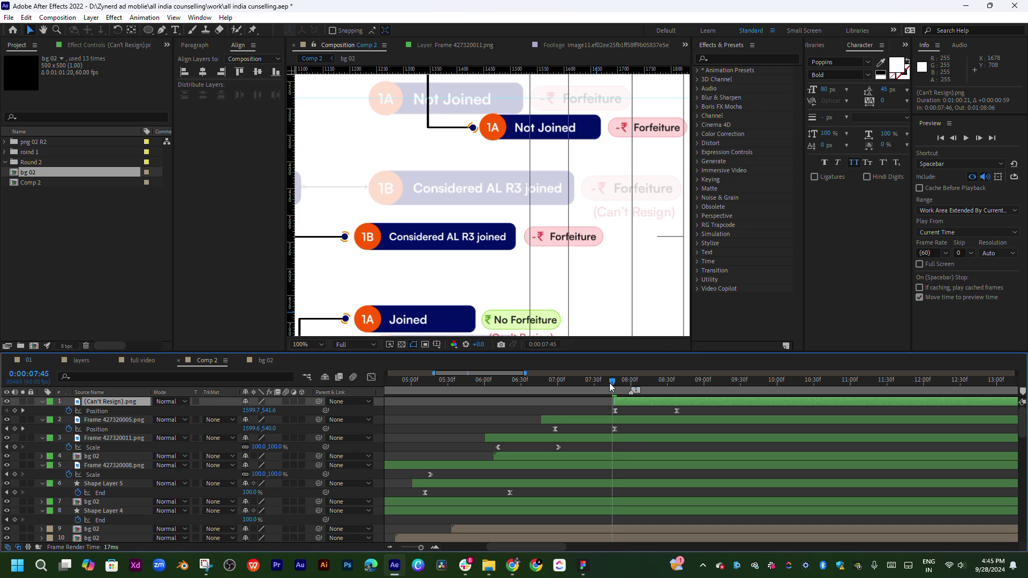
- Make the Forfeiture pill start at about 0:00:06:58
{"action": "left_click_drag", "start_coordinate": [613, 383], "coordinate": [562, 384]}
{"action": "key", "text": "Page_Up"}
{"action": "key", "text": "Page_Up"}
{"action": "key", "text": "Page_Up"}
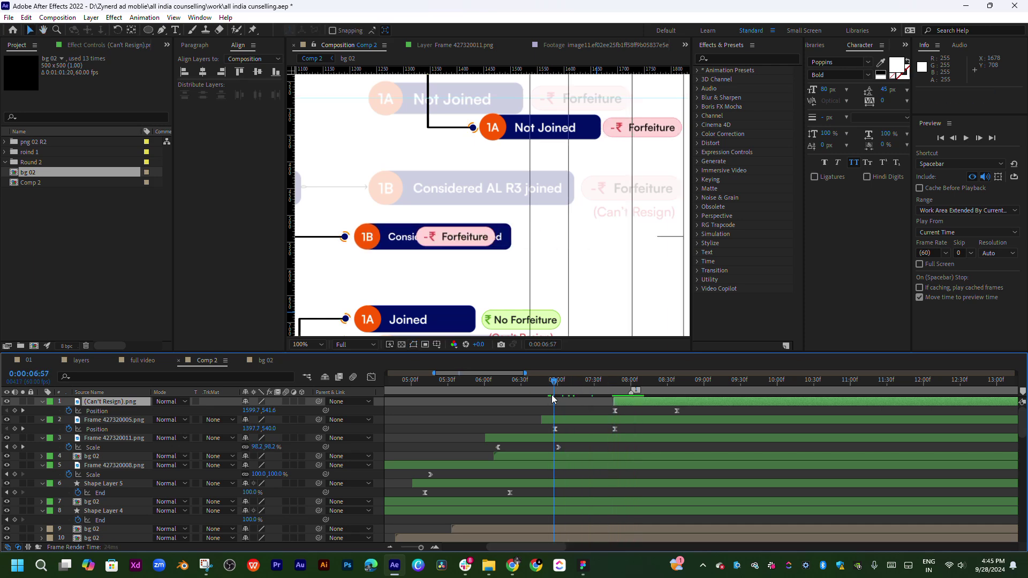
{"action": "key", "text": "Page_Up"}
{"action": "key", "text": "Page_Up"}
{"action": "key", "text": "Page_Up"}
{"action": "left_click_drag", "start_coordinate": [544, 419], "coordinate": [553, 419]}
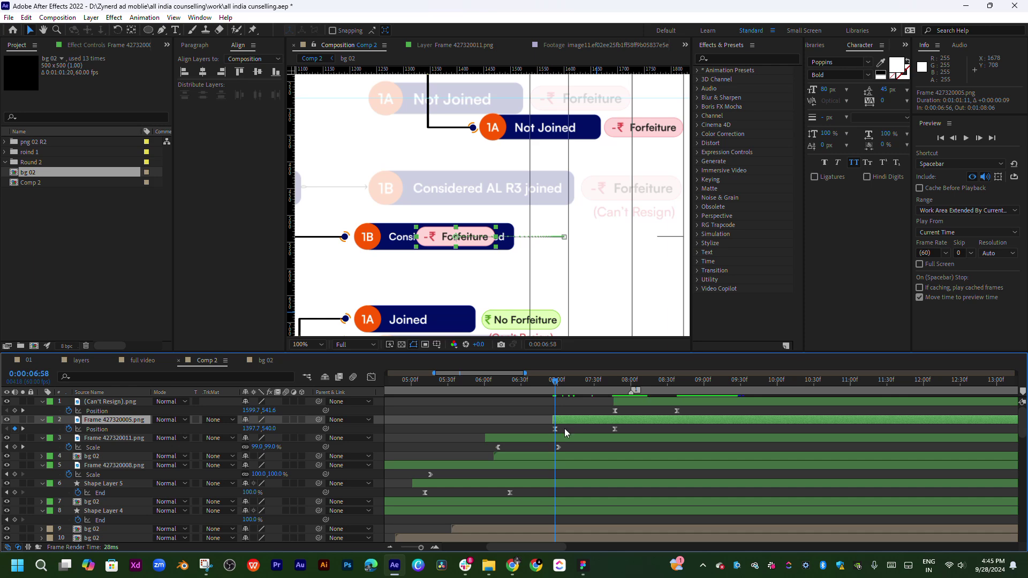
- Move the Considered AL R3 joined box above the Forfeiture layers and preview
{"action": "left_click", "coordinate": [562, 437]}
{"action": "left_click", "coordinate": [575, 420]}
{"action": "left_click", "coordinate": [617, 403], "text": "shift"}
{"action": "left_click_drag", "start_coordinate": [146, 424], "coordinate": [129, 450]}
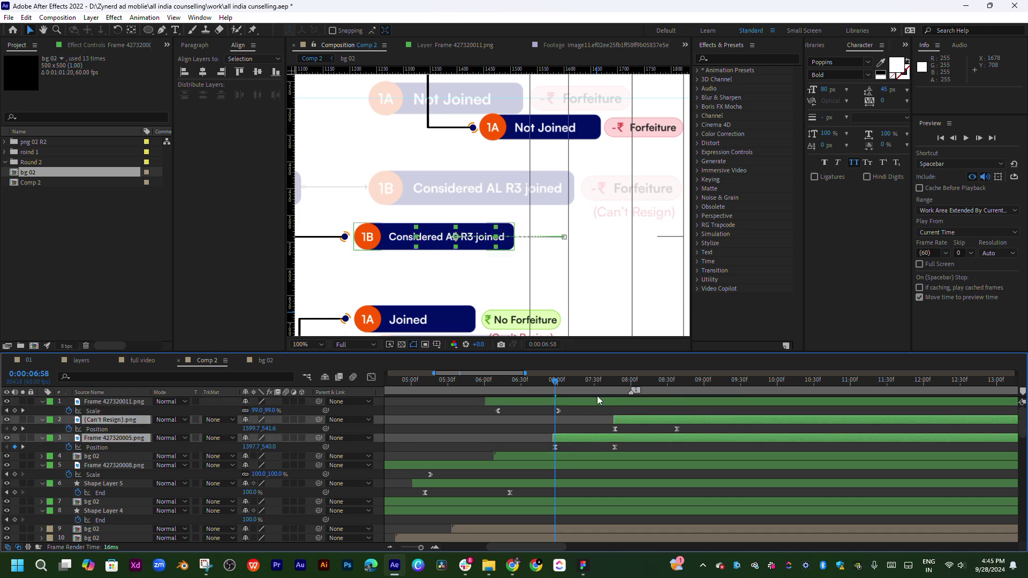
{"action": "left_click_drag", "start_coordinate": [542, 384], "coordinate": [589, 384]}
{"action": "key", "text": "space"}
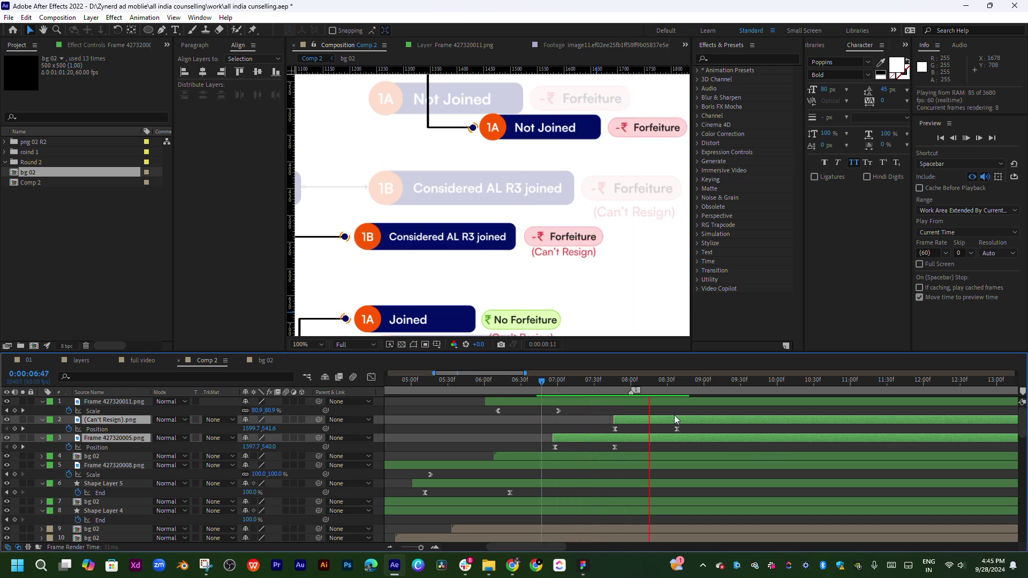
{"action": "key", "text": "space"}
- Move Can't Resign below the Forfeiture layer and preview the result
{"action": "left_click", "coordinate": [622, 387]}
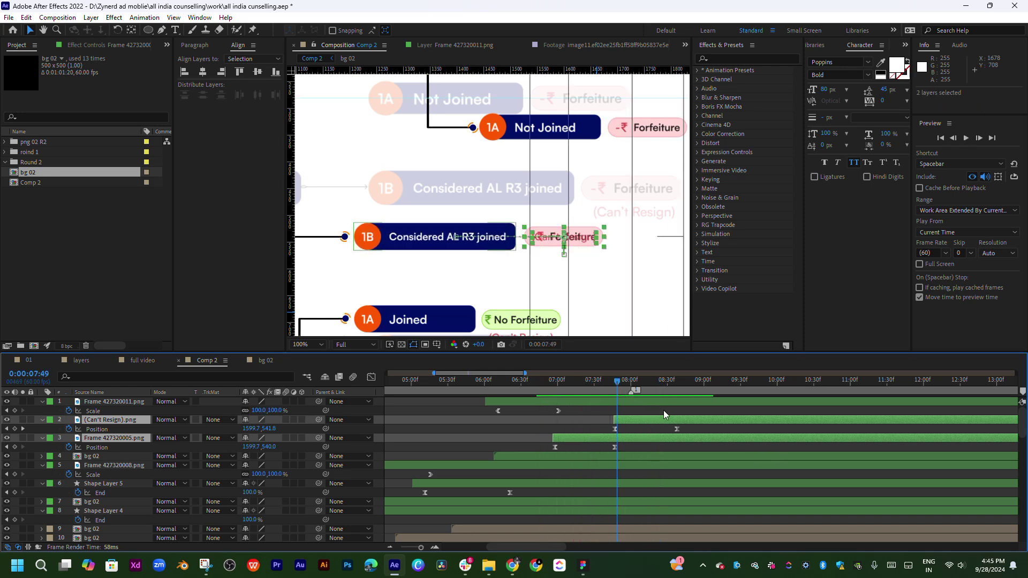
{"action": "left_click", "coordinate": [663, 410]}
{"action": "left_click", "coordinate": [656, 419]}
{"action": "left_click_drag", "start_coordinate": [131, 420], "coordinate": [128, 444]}
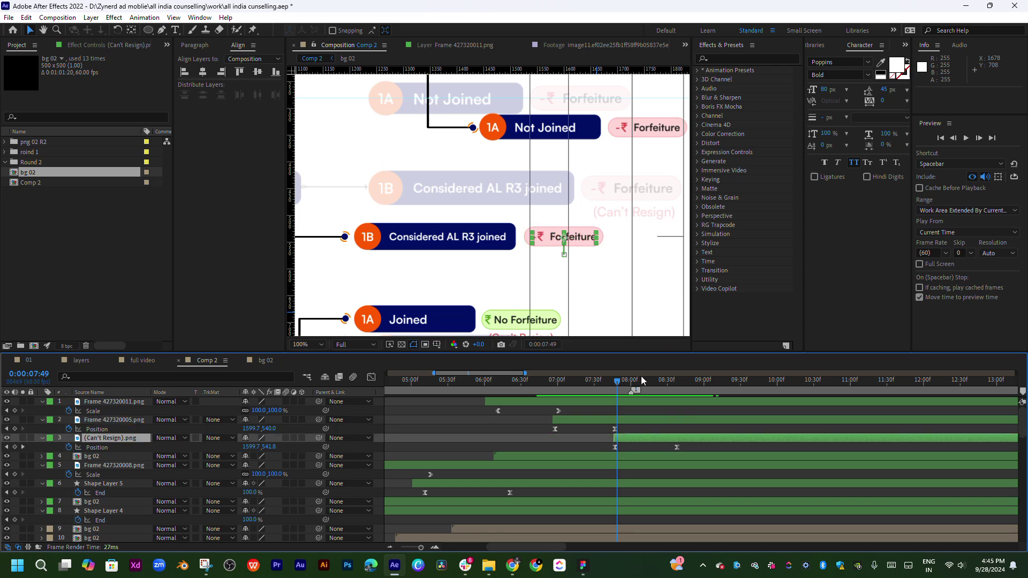
{"action": "key", "text": "space"}
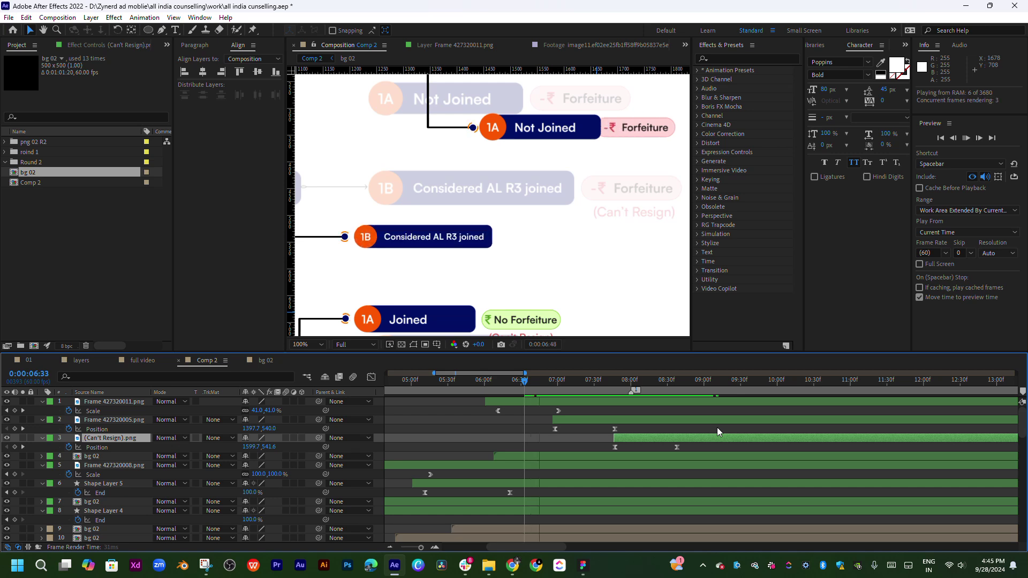
- Set the Can't Resign Position keyframe at 0:00:08:38 to Y 575.6
{"action": "key", "text": "space"}
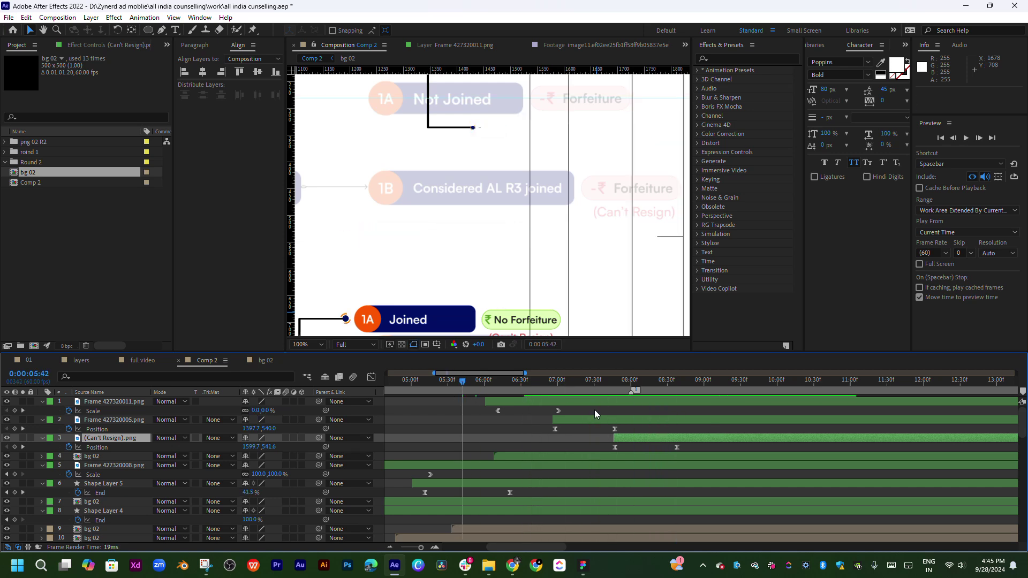
{"action": "key", "text": "space"}
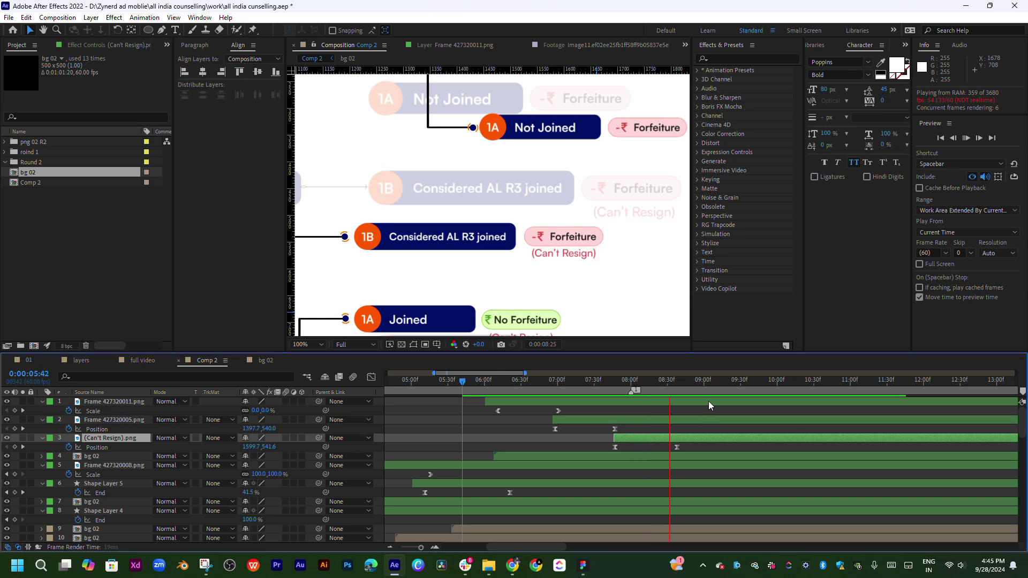
{"action": "key", "text": "space"}
{"action": "left_click_drag", "start_coordinate": [679, 384], "coordinate": [677, 384]}
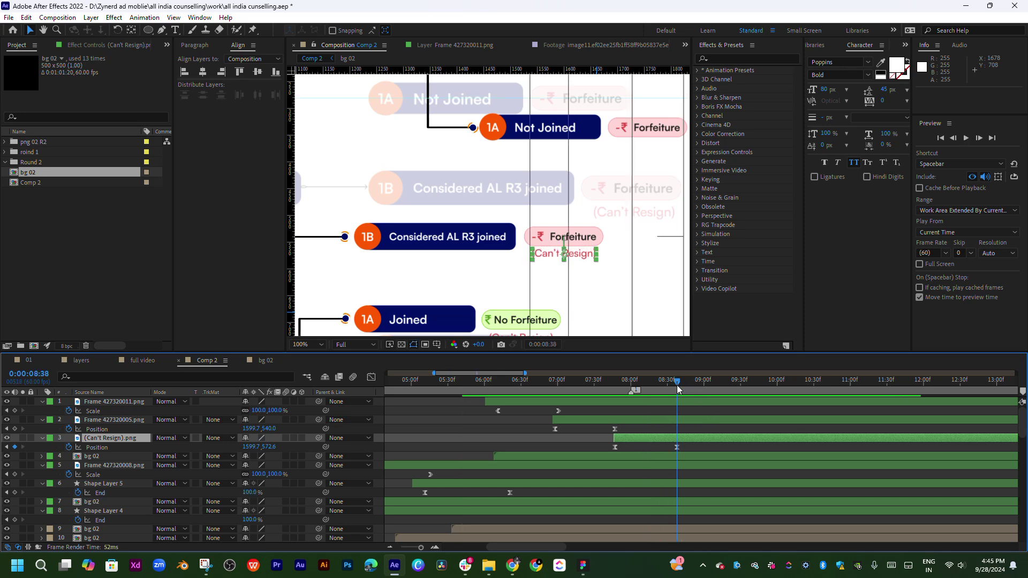
{"action": "left_click", "coordinate": [676, 447]}
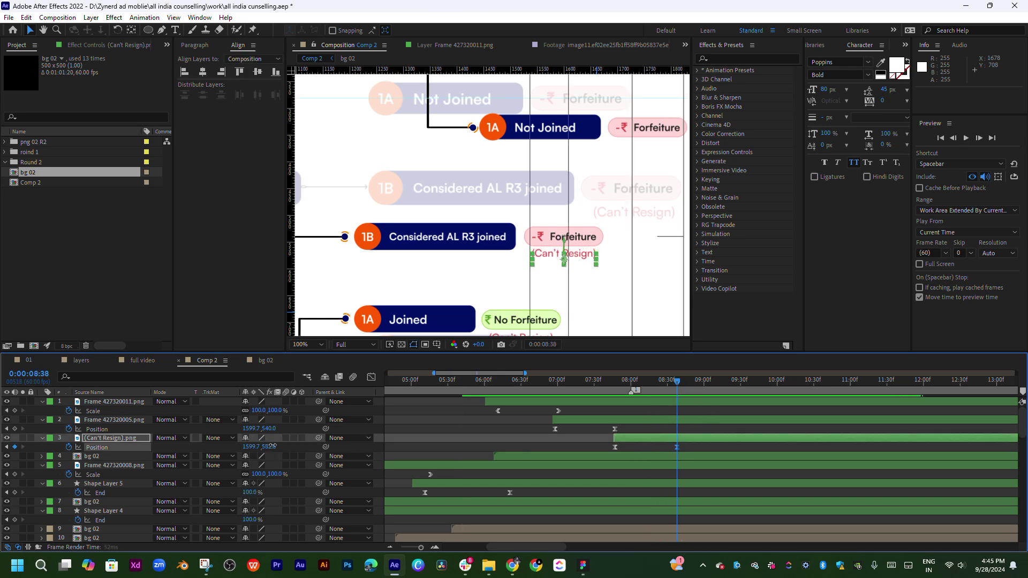
{"action": "left_click_drag", "start_coordinate": [272, 445], "coordinate": [278, 446]}
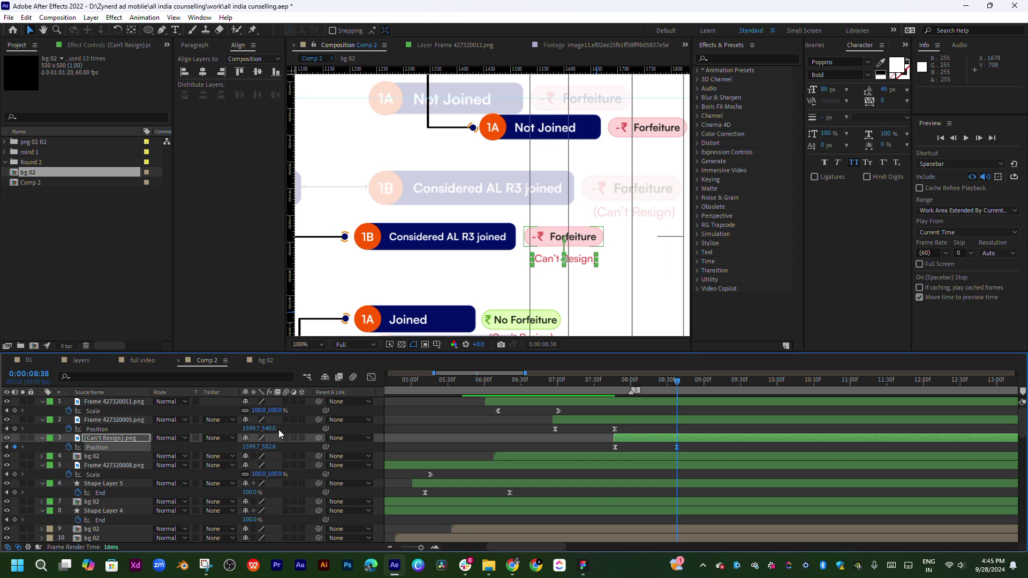
{"action": "key", "text": "ctrl+z"}
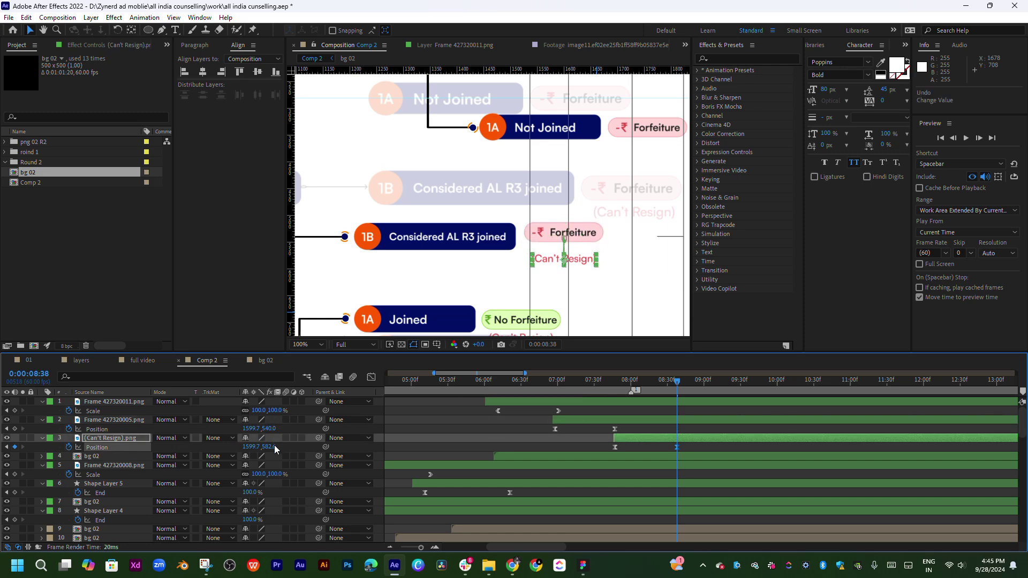
{"action": "left_click_drag", "start_coordinate": [275, 447], "coordinate": [268, 446]}
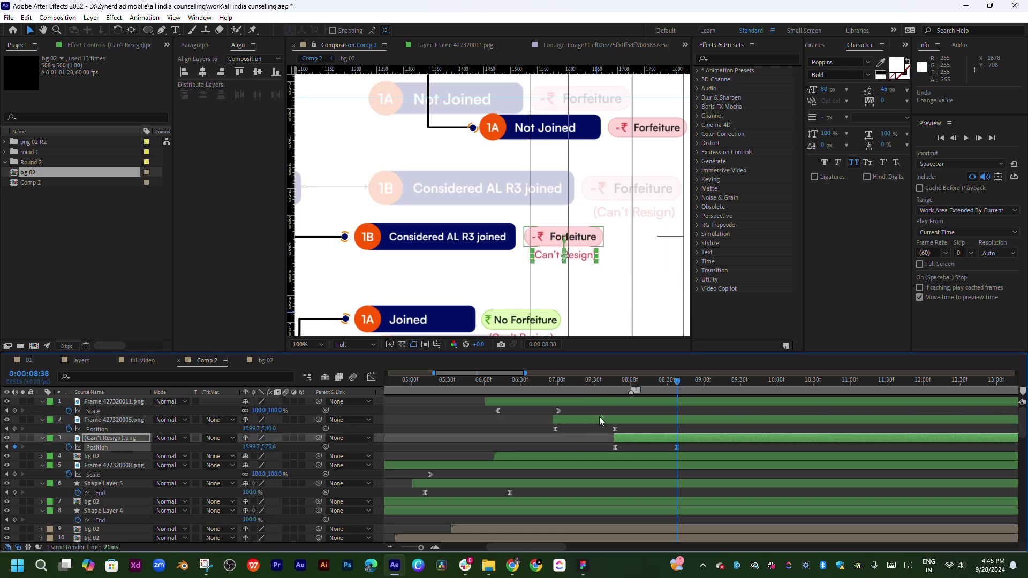
- Preview from 0:00:07:30 to check the caption settles below the Forfeiture pill
{"action": "left_click", "coordinate": [594, 381]}
{"action": "key", "text": "space"}
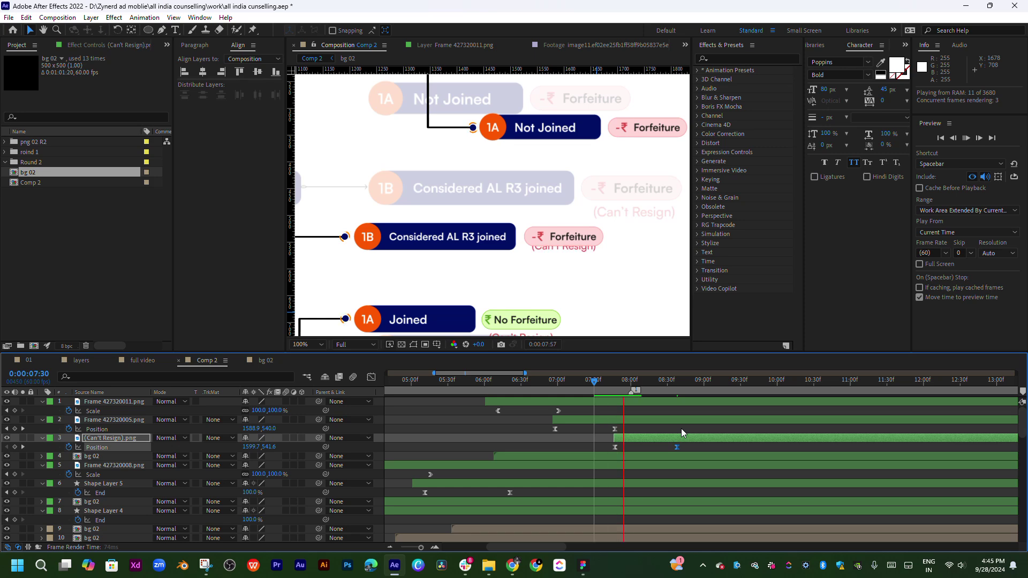
{"action": "left_click", "coordinate": [703, 443]}
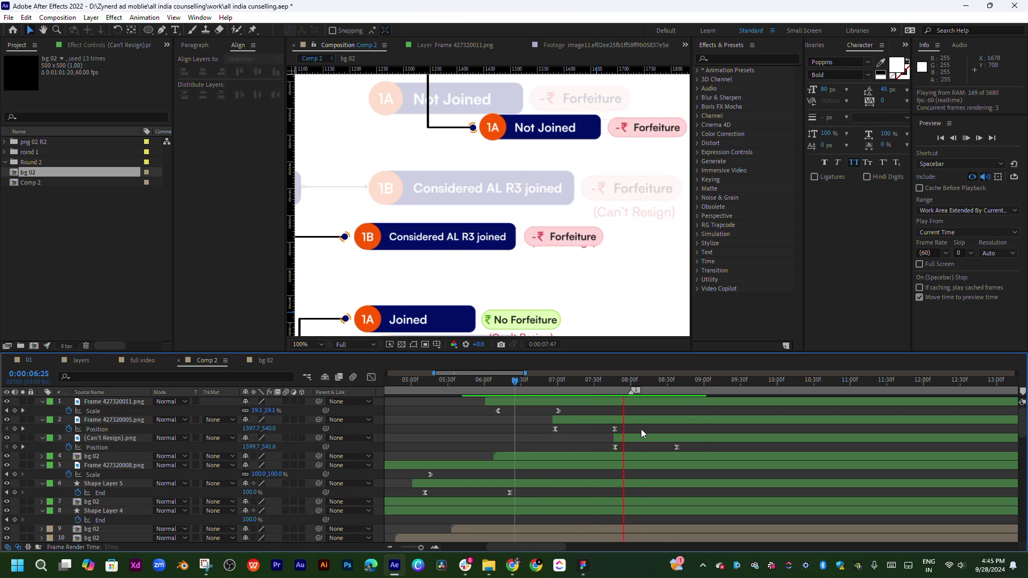
{"action": "key", "text": "space"}
{"action": "scroll", "coordinate": [646, 273], "scroll_direction": "down", "scroll_amount": 2}
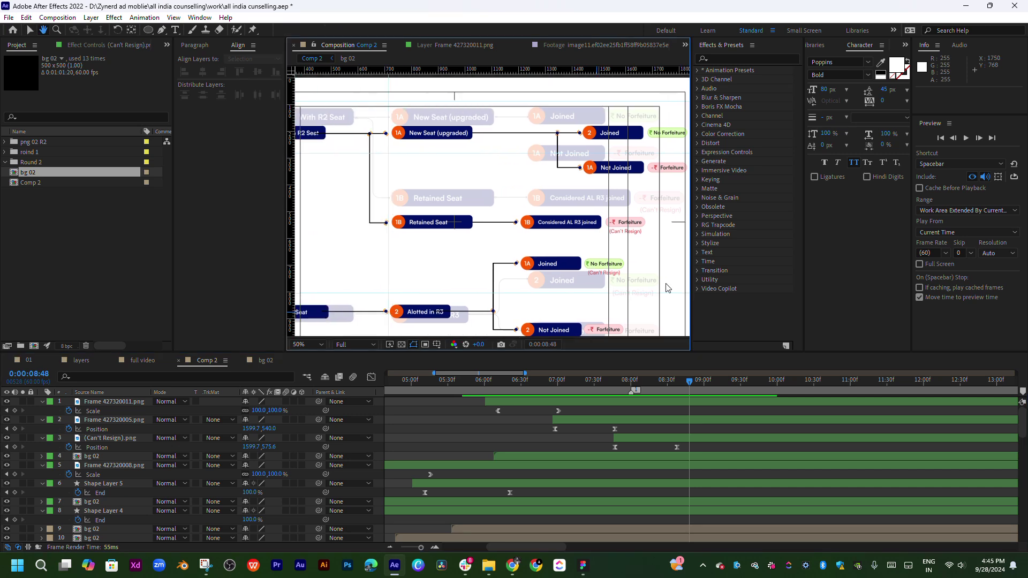
- Select the connector, No Seat box and other lower-branch layers and bring them to the top
{"action": "left_click_drag", "start_coordinate": [646, 273], "coordinate": [679, 271]}
{"action": "key", "text": "v"}
{"action": "left_click", "coordinate": [439, 271]}
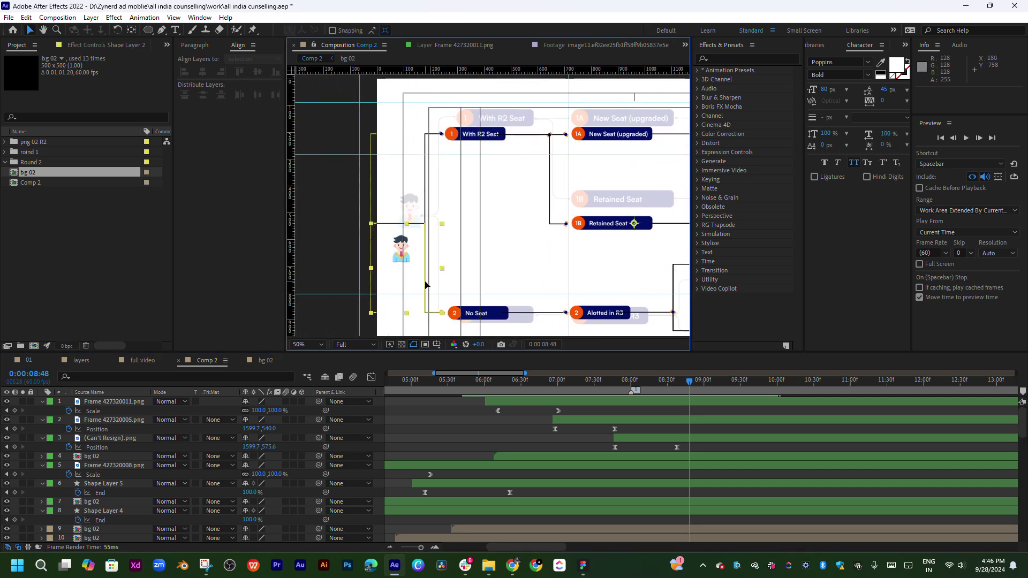
{"action": "left_click_drag", "start_coordinate": [479, 321], "coordinate": [502, 294]}
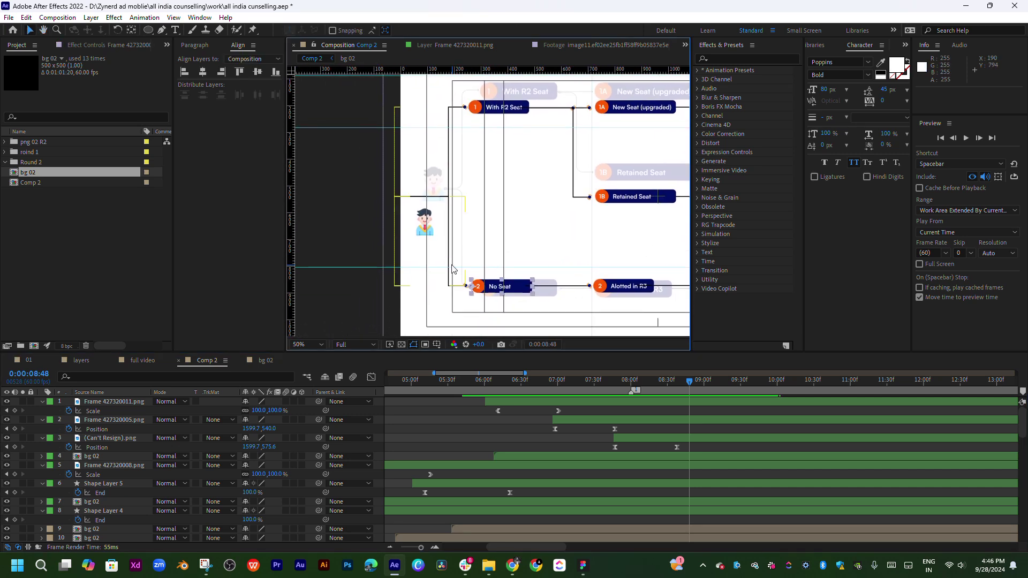
{"action": "left_click", "coordinate": [479, 287], "text": "shift"}
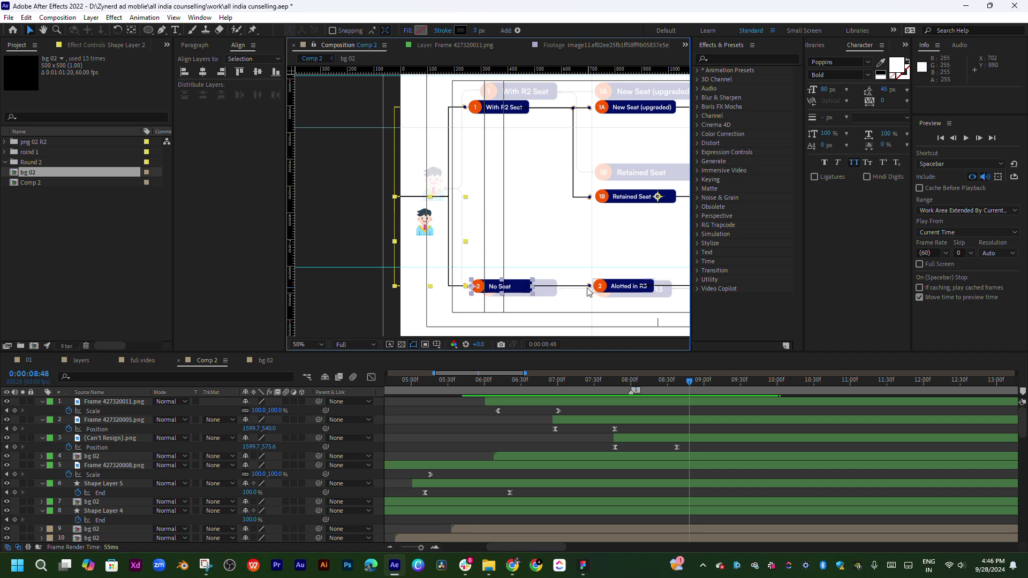
{"action": "scroll", "coordinate": [556, 287], "scroll_direction": "down", "scroll_amount": 2}
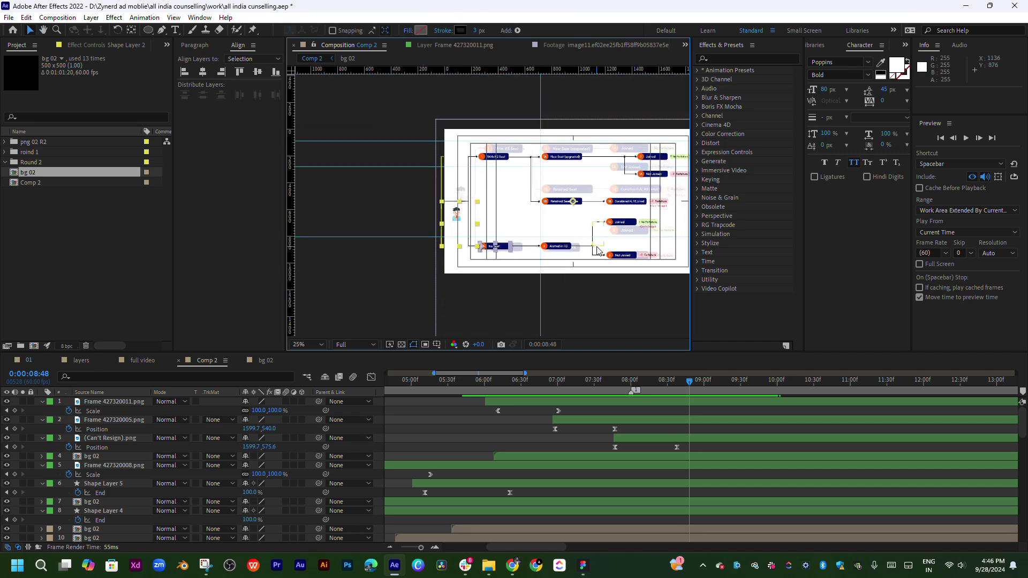
{"action": "mouse_move", "coordinate": [662, 219]}
{"action": "left_mouse_down"}
{"action": "mouse_move", "coordinate": [443, 276]}
{"action": "mouse_move", "coordinate": [456, 268]}
{"action": "left_mouse_up"}
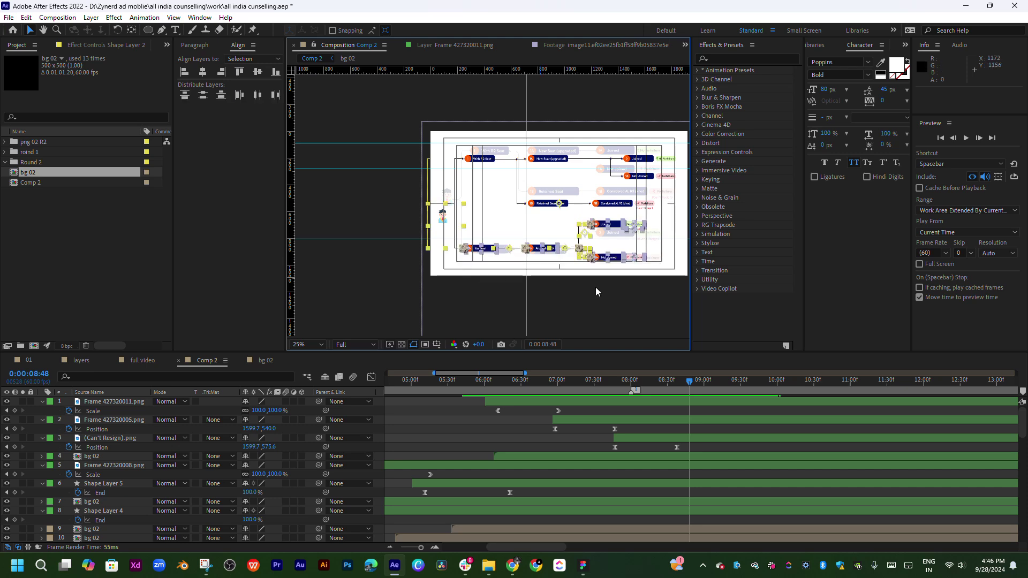
{"action": "mouse_move", "coordinate": [687, 415]}
{"action": "left_mouse_down"}
{"action": "mouse_move", "coordinate": [561, 417]}
{"action": "mouse_move", "coordinate": [555, 383]}
{"action": "mouse_move", "coordinate": [613, 388]}
{"action": "left_mouse_up"}
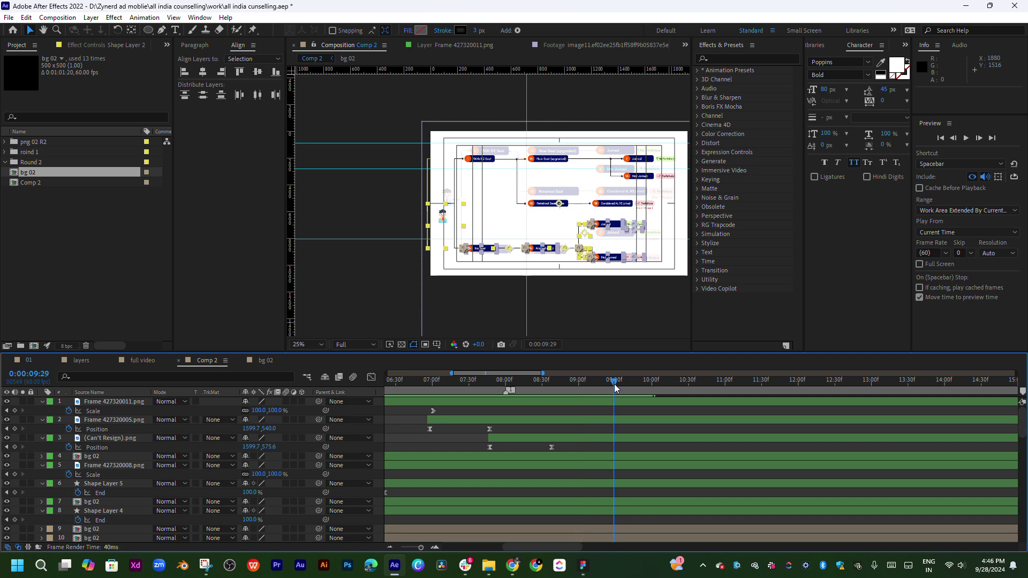
{"action": "key", "text": "ctrl+z"}
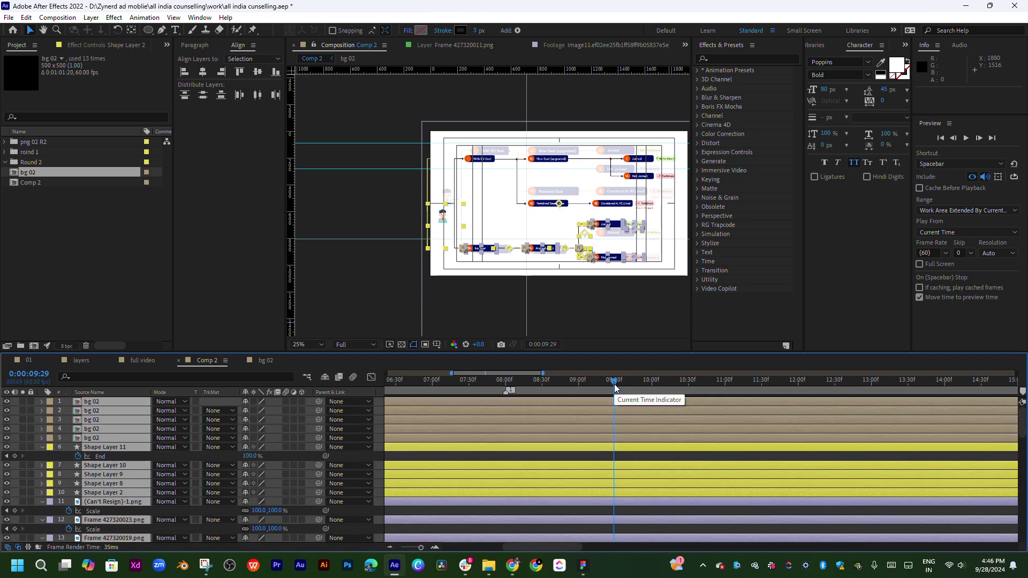
- Label the lower-branch layers Orange and shift their start to the playhead plus 8 frames
{"action": "key", "text": "minus"}
{"action": "key", "text": "minus"}
{"action": "key", "text": "minus"}
{"action": "key", "text": "minus"}
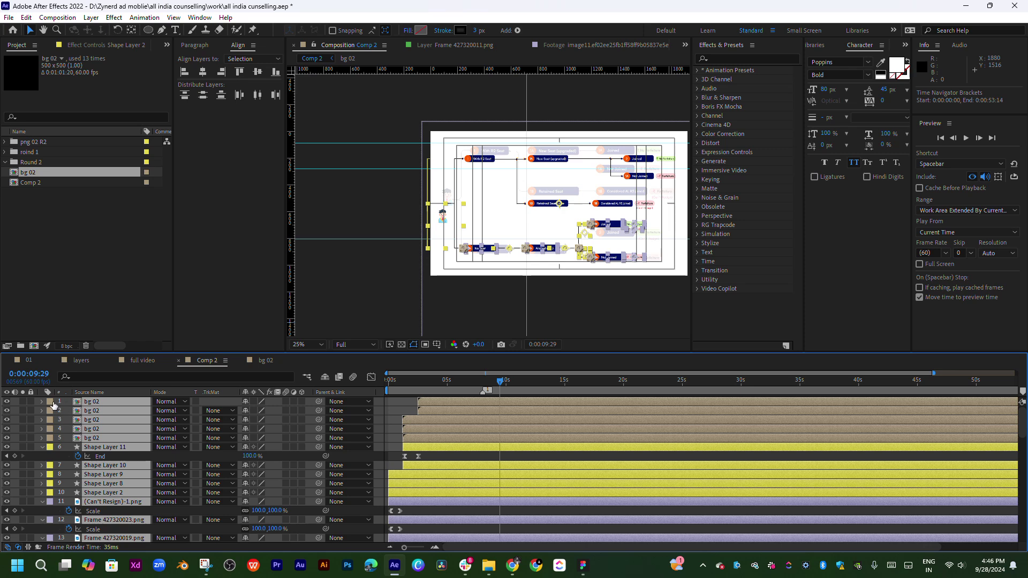
{"action": "left_click", "coordinate": [51, 402]}
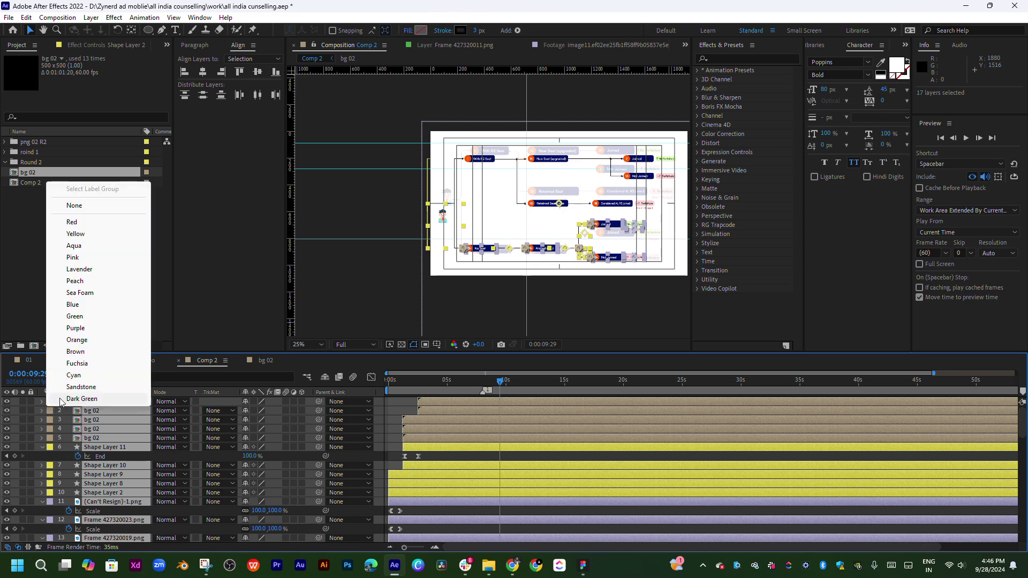
{"action": "left_click", "coordinate": [76, 340]}
{"action": "scroll", "coordinate": [491, 461], "scroll_direction": "down", "scroll_amount": 5}
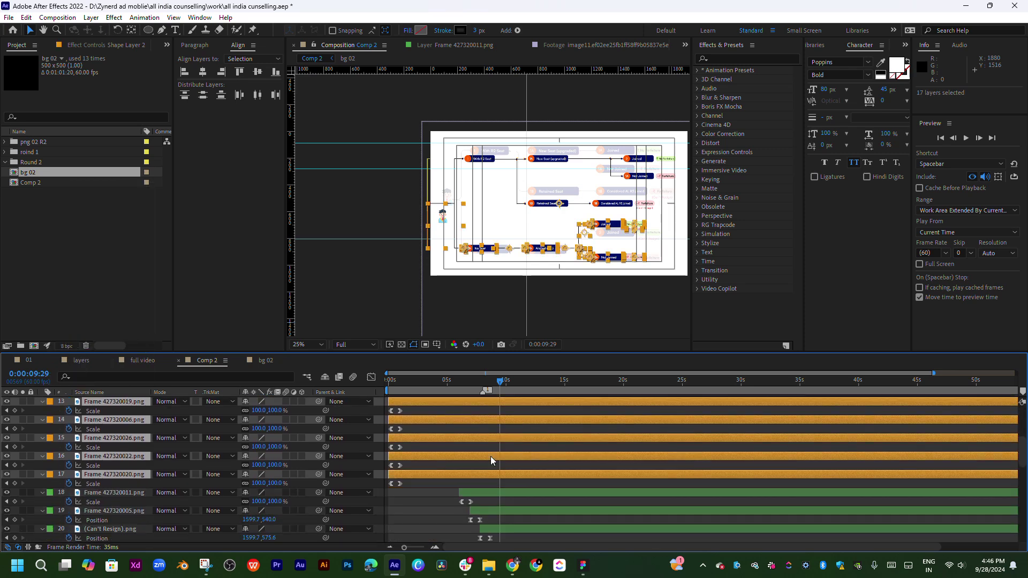
{"action": "left_click_drag", "start_coordinate": [491, 479], "coordinate": [598, 478]}
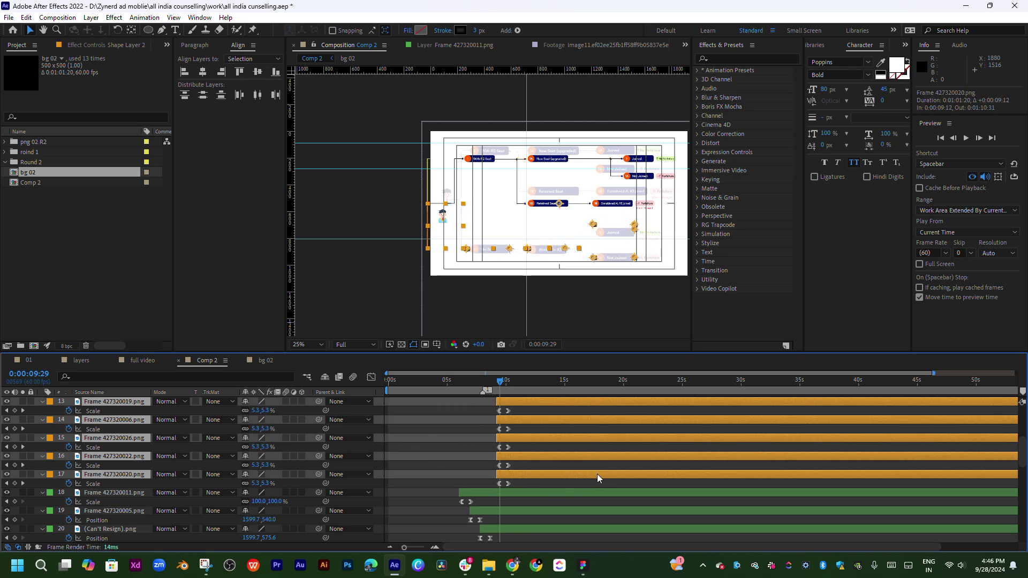
{"action": "key", "text": "equal"}
{"action": "key", "text": "equal"}
{"action": "left_click_drag", "start_coordinate": [535, 462], "coordinate": [557, 464]}
{"action": "scroll", "coordinate": [560, 463], "scroll_direction": "up", "scroll_amount": 5}
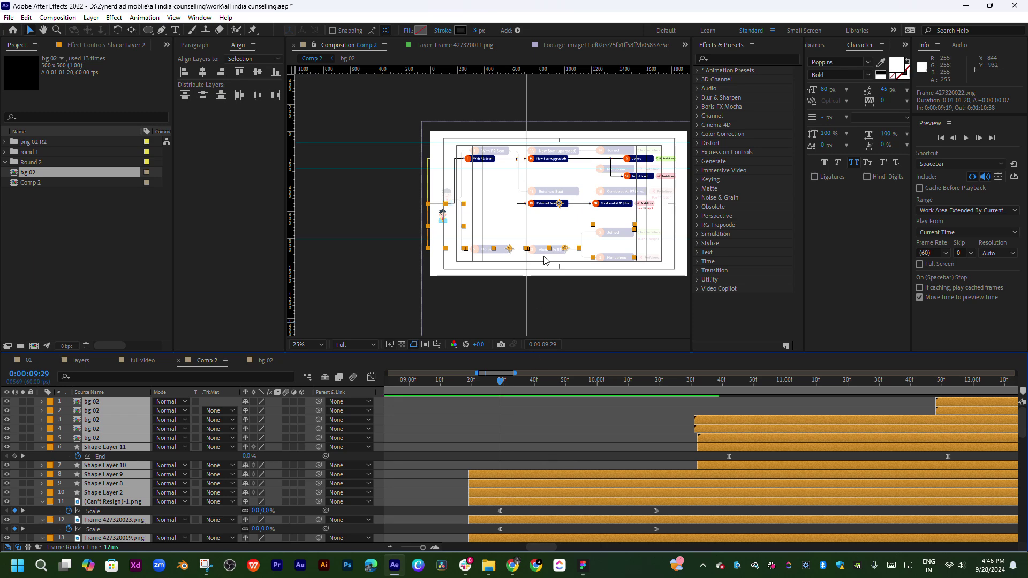
- Shift Shape Layer 10 and the bg 02 layers earlier in time
{"action": "left_click_drag", "start_coordinate": [541, 258], "coordinate": [514, 258]}
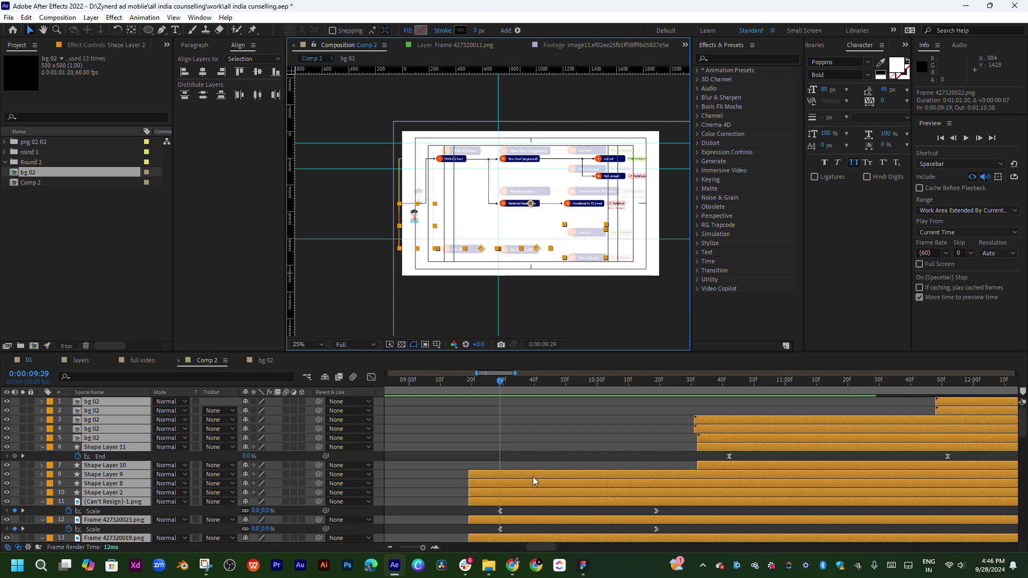
{"action": "left_click_drag", "start_coordinate": [571, 473], "coordinate": [518, 451]}
{"action": "key", "text": "v"}
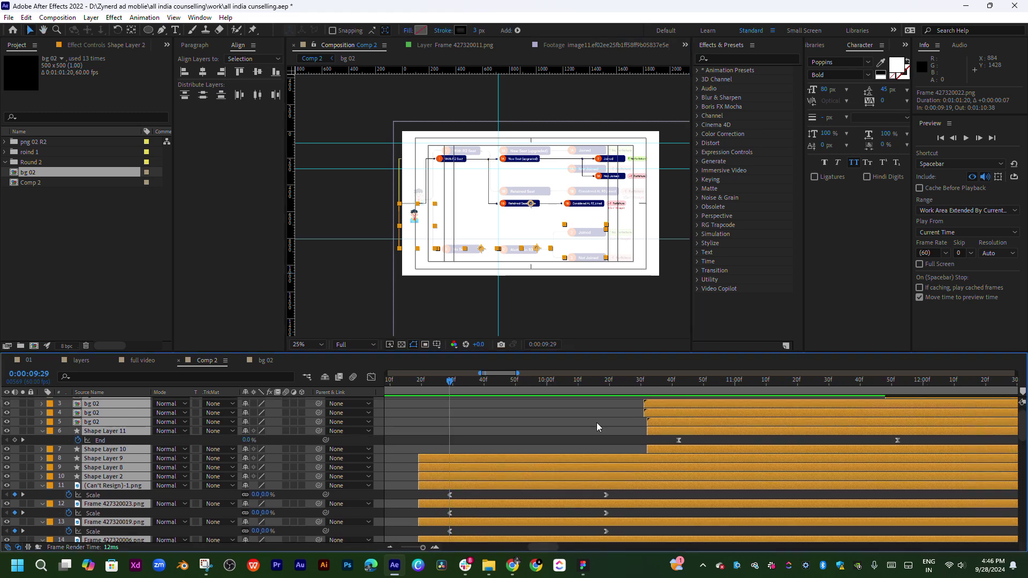
{"action": "left_click", "coordinate": [665, 450]}
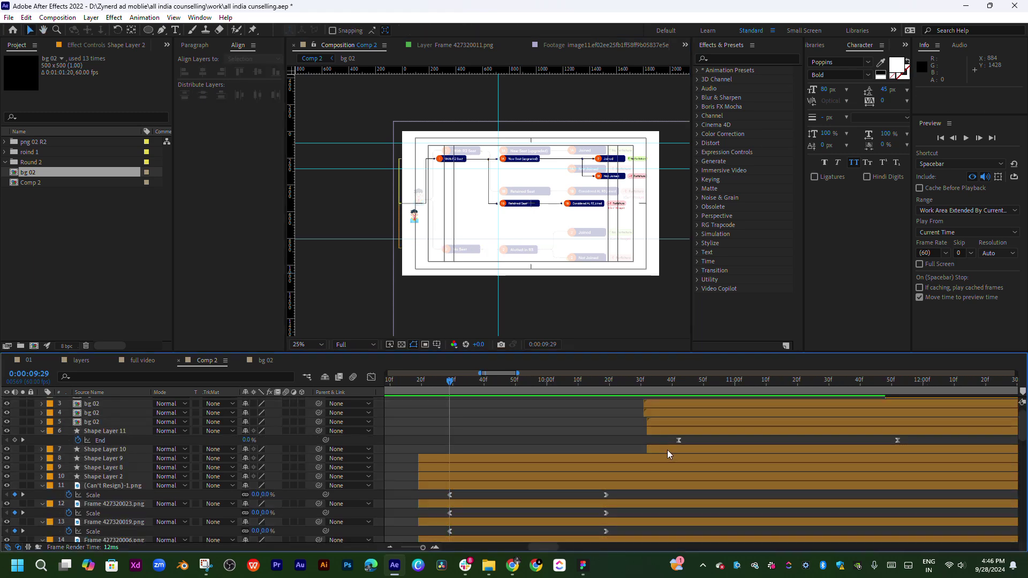
{"action": "scroll", "coordinate": [685, 444], "scroll_direction": "up", "scroll_amount": 1}
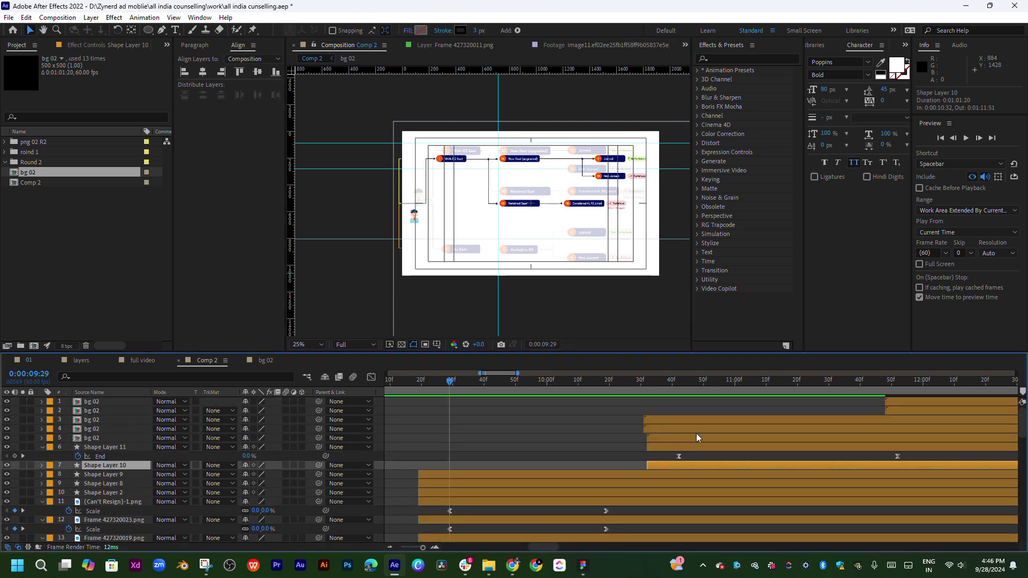
{"action": "left_click", "coordinate": [931, 403], "text": "shift"}
{"action": "left_click_drag", "start_coordinate": [690, 447], "coordinate": [494, 451]}
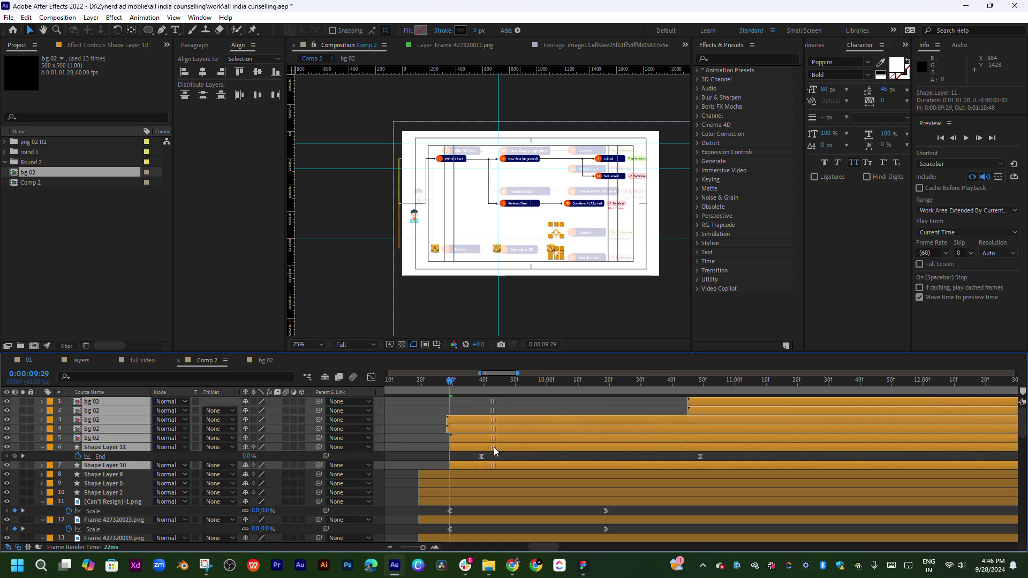
- Bring Shape Layer 2 to the top of the stack and reveal its End keyframes
{"action": "scroll", "coordinate": [477, 291], "scroll_direction": "up", "scroll_amount": 2}
{"action": "left_click_drag", "start_coordinate": [478, 292], "coordinate": [495, 274]}
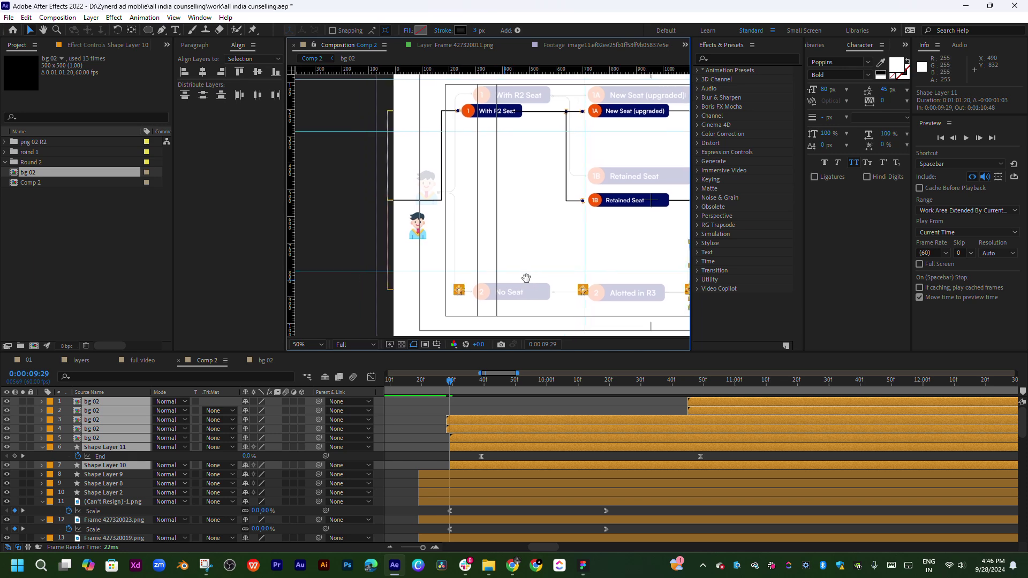
{"action": "left_click", "coordinate": [475, 231]}
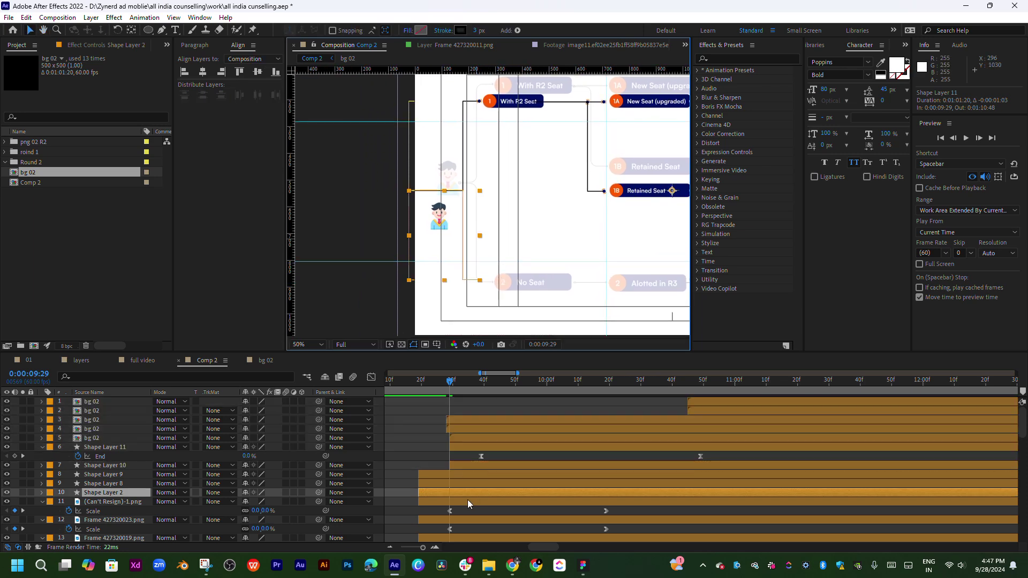
{"action": "key", "text": "ctrl+shift+bracketright"}
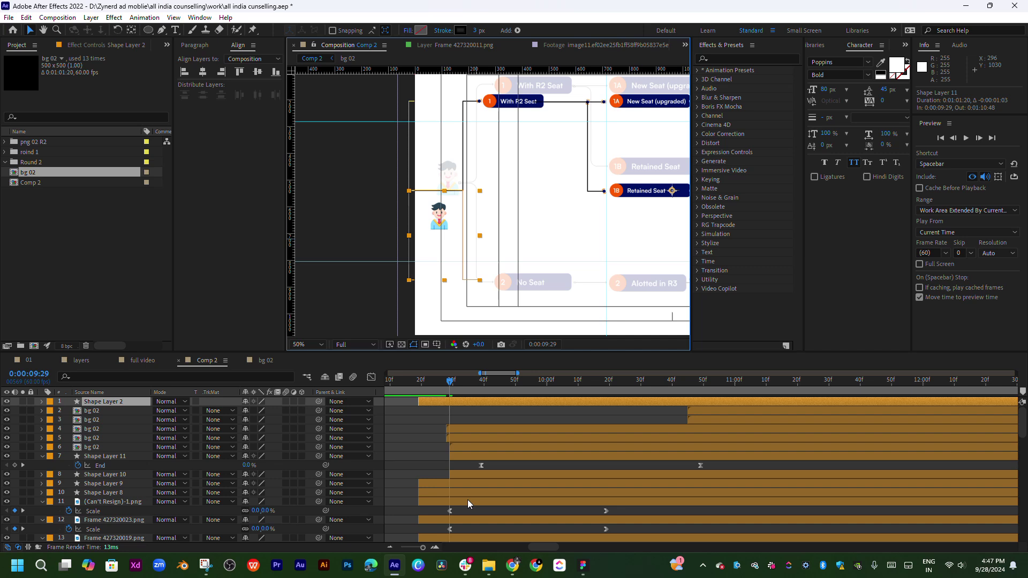
{"action": "key", "text": "u"}
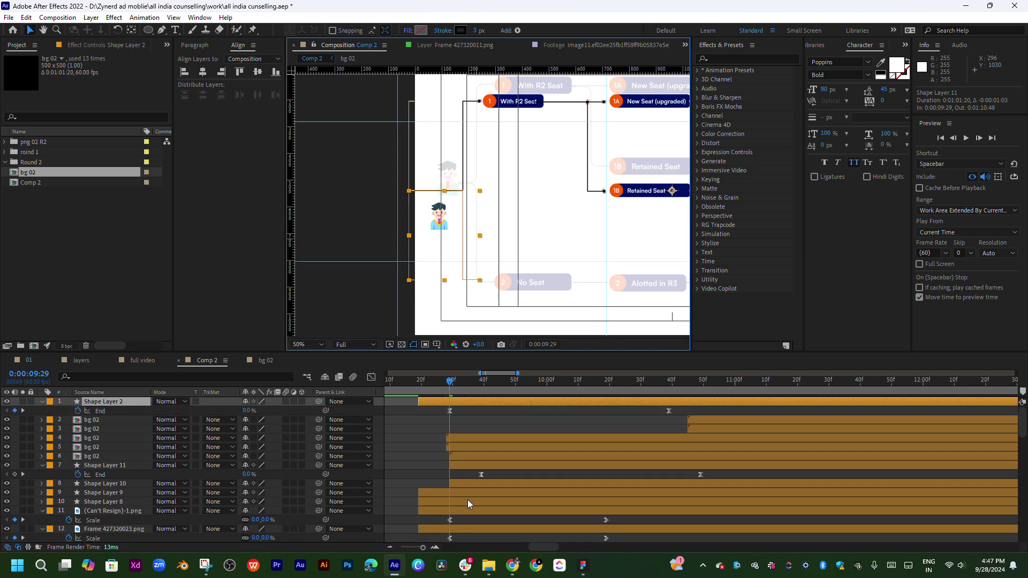
- Fit the composition in the viewer and check the No Seat pill scaling in near 0:00:10:17
{"action": "scroll", "coordinate": [477, 406], "scroll_direction": "left", "scroll_amount": 3}
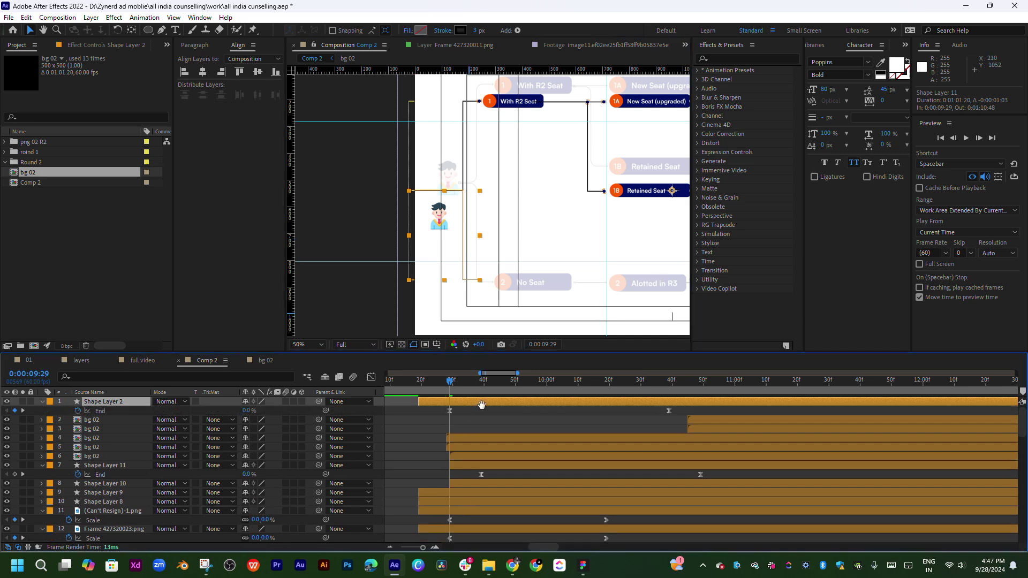
{"action": "left_click_drag", "start_coordinate": [428, 380], "coordinate": [528, 385]}
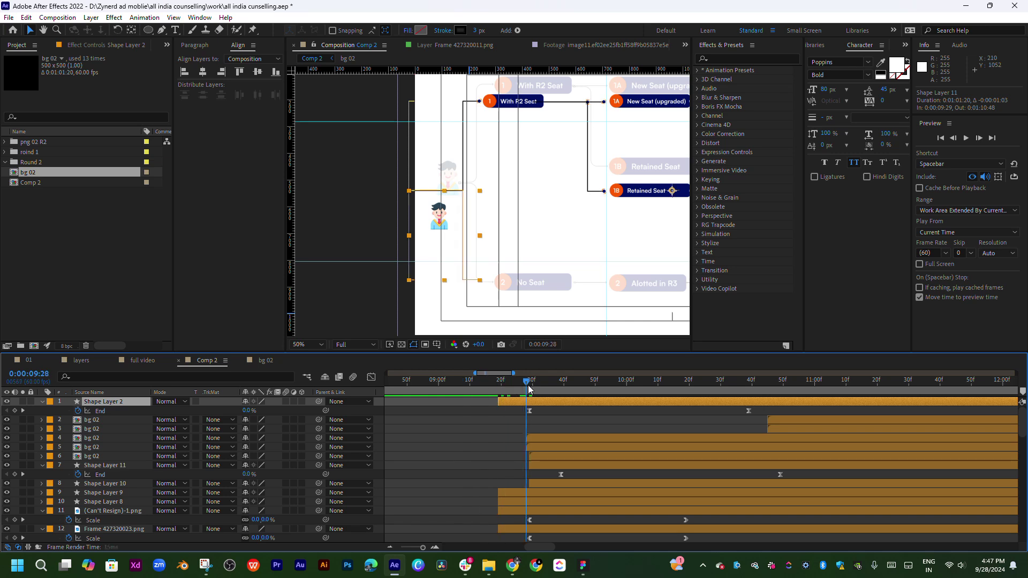
{"action": "key", "text": "comma"}
{"action": "key", "text": "comma"}
{"action": "scroll", "coordinate": [543, 378], "scroll_direction": "left", "scroll_amount": 2}
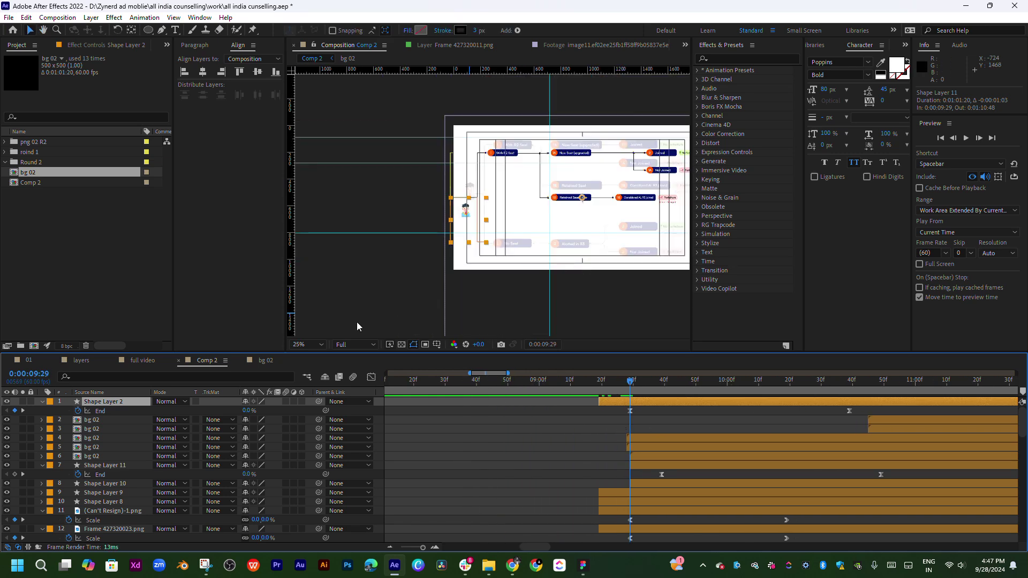
{"action": "left_click", "coordinate": [308, 345]}
{"action": "left_click", "coordinate": [309, 356]}
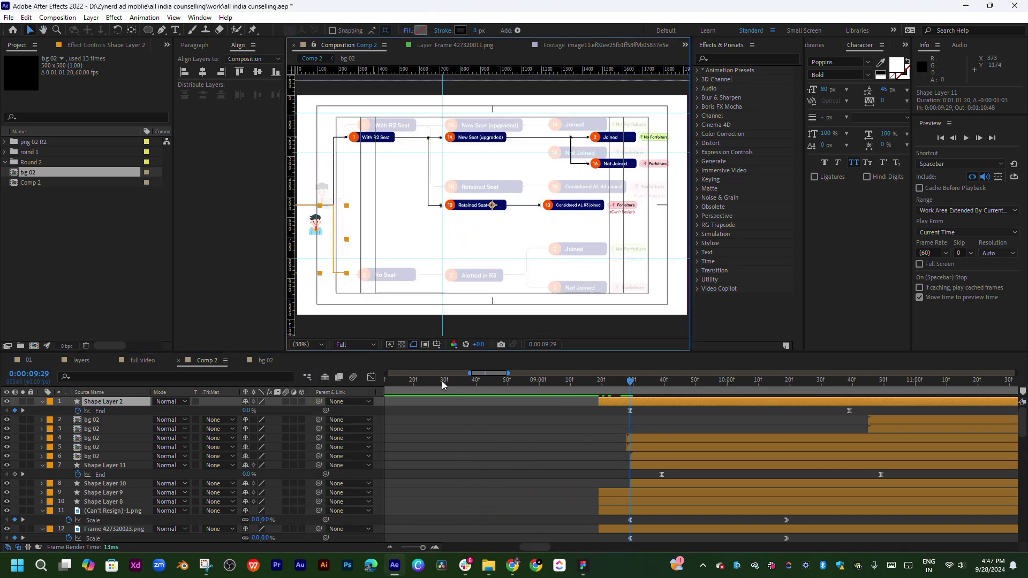
{"action": "left_click_drag", "start_coordinate": [443, 384], "coordinate": [724, 403]}
{"action": "scroll", "coordinate": [460, 400], "scroll_direction": "left", "scroll_amount": 3}
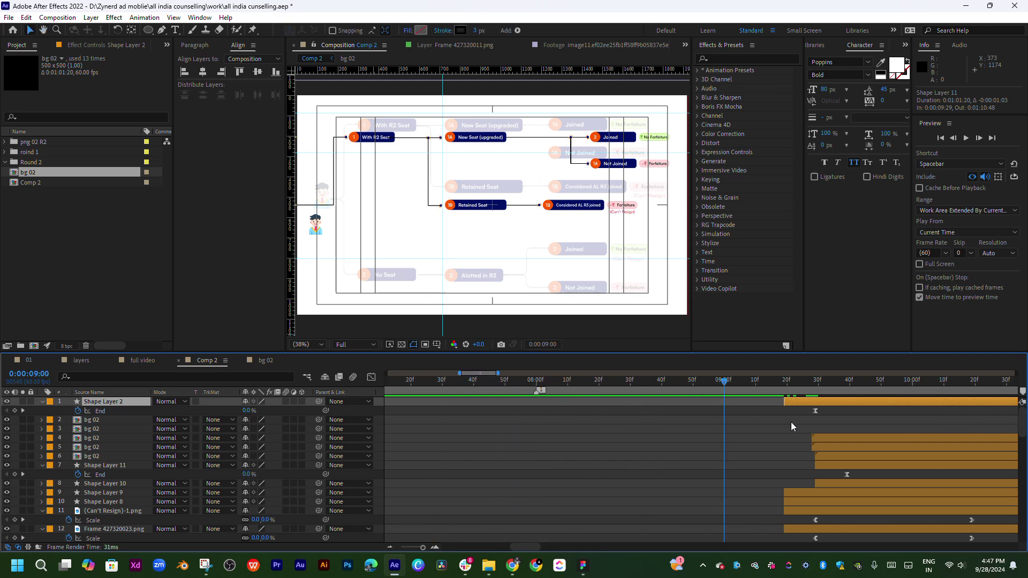
{"action": "scroll", "coordinate": [792, 426], "scroll_direction": "right", "scroll_amount": 5}
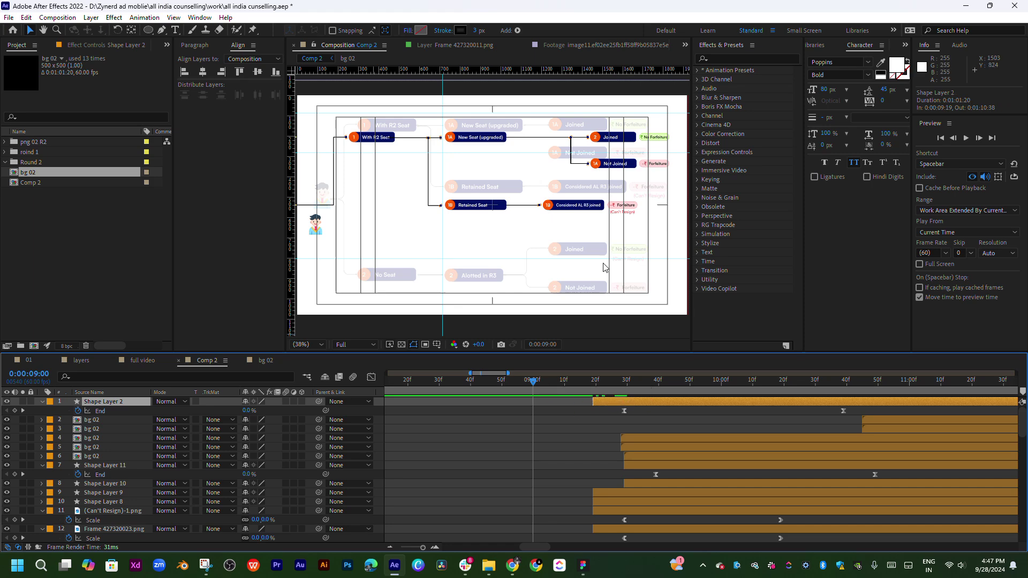
{"action": "left_click_drag", "start_coordinate": [423, 246], "coordinate": [478, 233]}
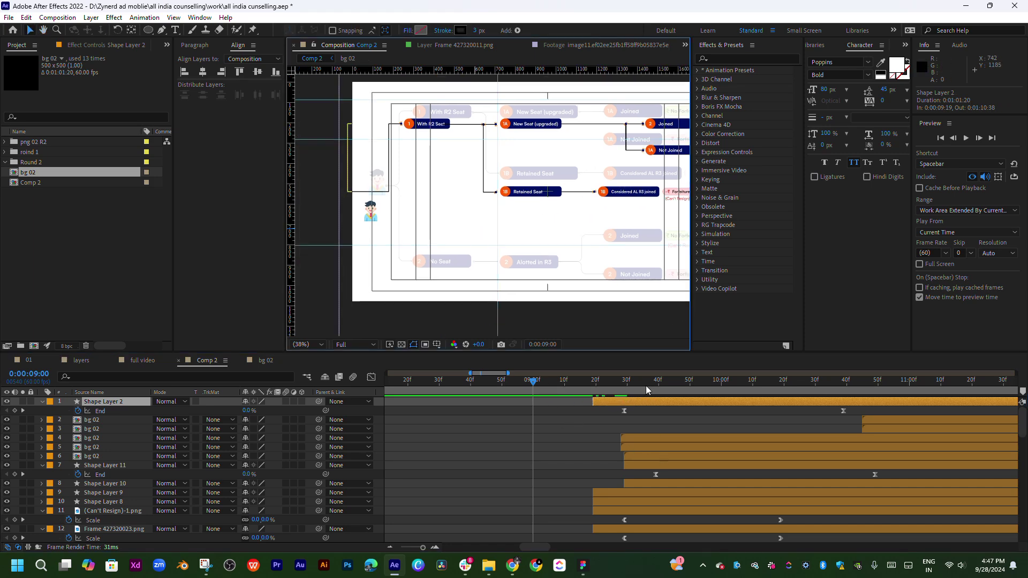
{"action": "left_click", "coordinate": [774, 385]}
{"action": "scroll", "coordinate": [443, 257], "scroll_direction": "up", "scroll_amount": 3}
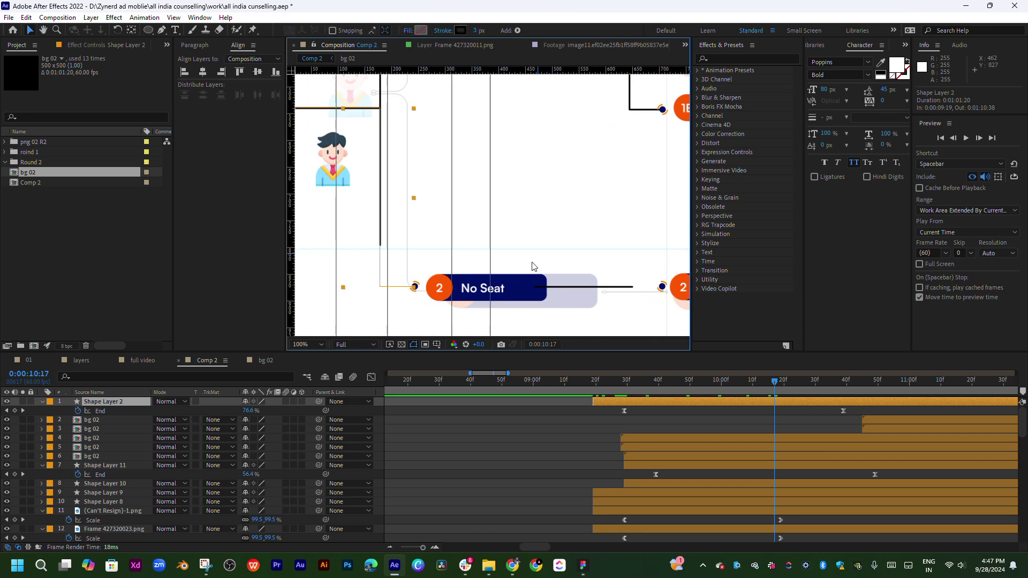
- Start Shape Layer 2 and its bg 02 dot earlier, around 0:00:08:49, with bg 02 stacked above
{"action": "left_click", "coordinate": [415, 286]}
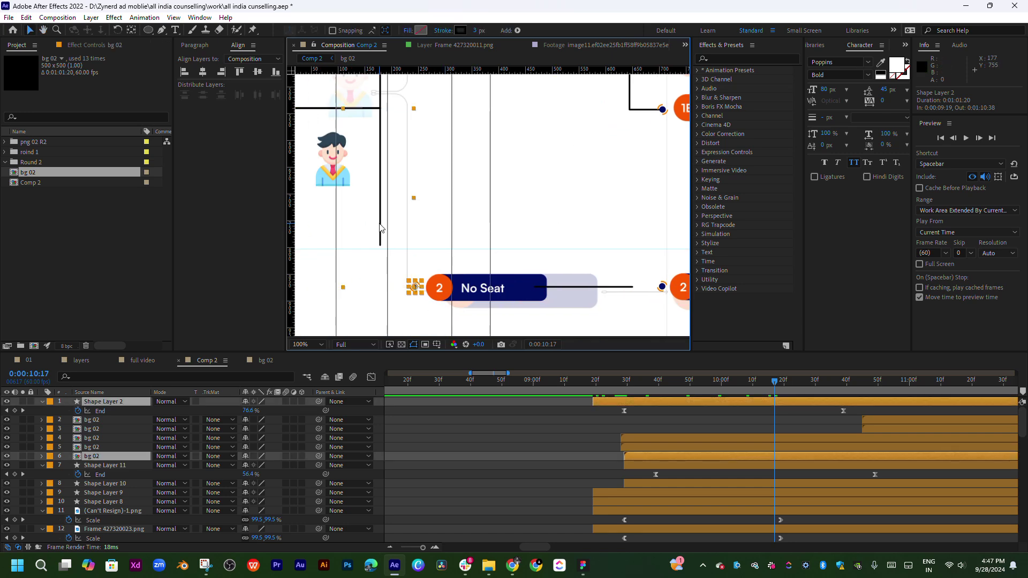
{"action": "scroll", "coordinate": [448, 229], "scroll_direction": "down", "scroll_amount": 2}
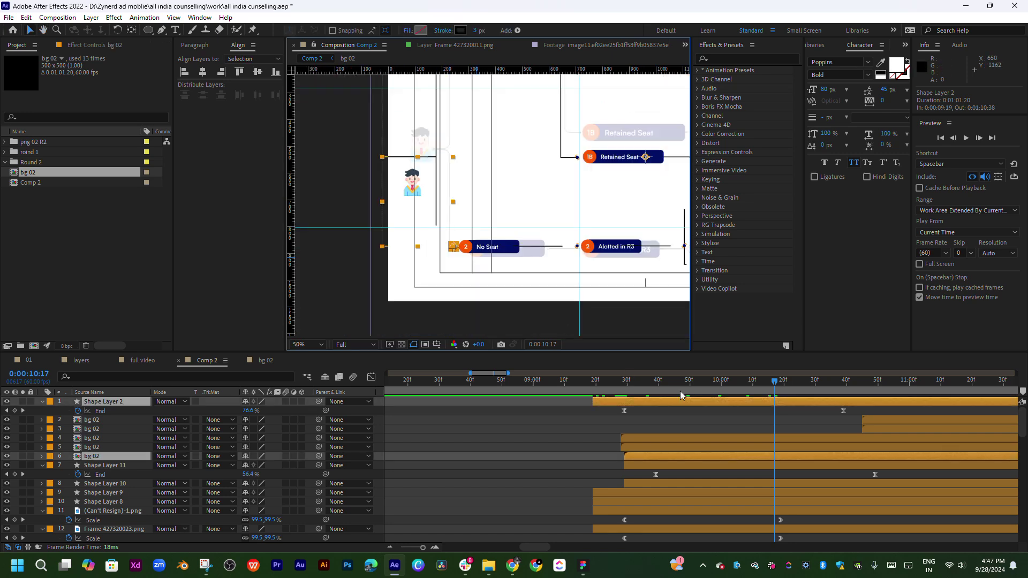
{"action": "key", "text": "ctrl+shift+bracketright"}
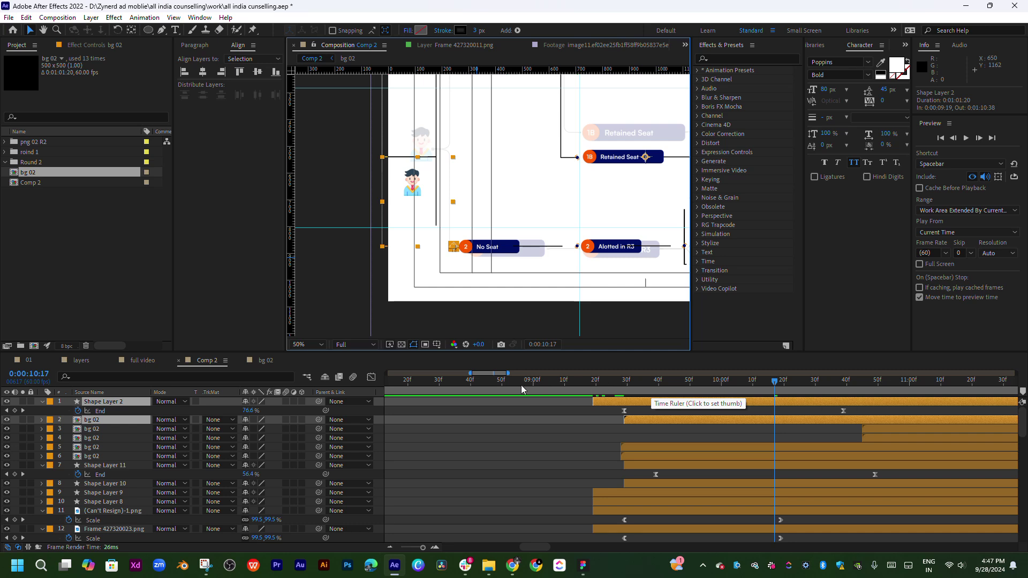
{"action": "left_click_drag", "start_coordinate": [530, 389], "coordinate": [565, 390]}
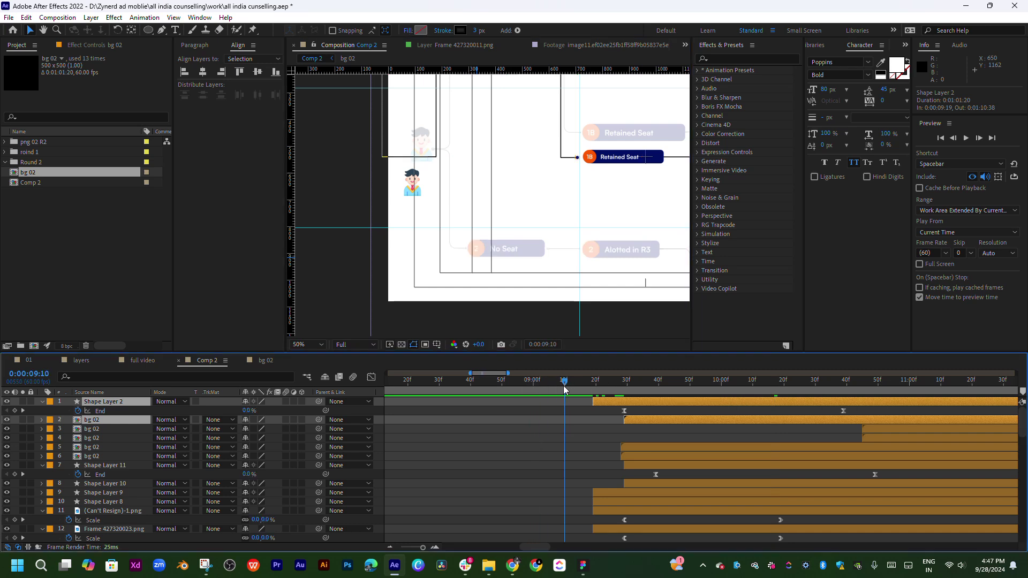
{"action": "left_click_drag", "start_coordinate": [657, 407], "coordinate": [602, 402]}
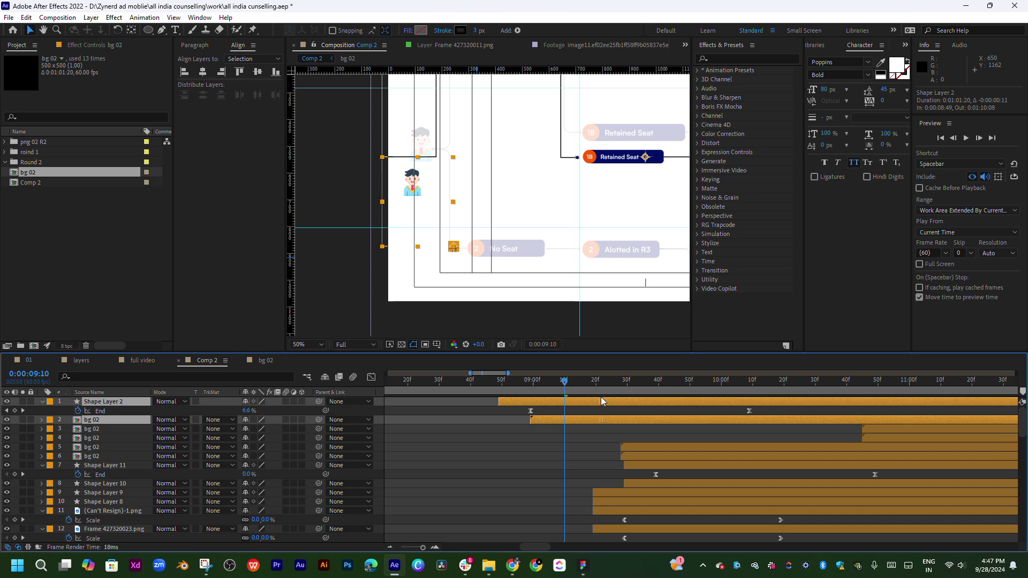
{"action": "mouse_move", "coordinate": [536, 383]}
{"action": "left_mouse_down"}
{"action": "mouse_move", "coordinate": [538, 403]}
{"action": "mouse_move", "coordinate": [587, 420]}
{"action": "mouse_move", "coordinate": [694, 419]}
{"action": "left_mouse_up"}
{"action": "scroll", "coordinate": [540, 413], "scroll_direction": "right", "scroll_amount": 2}
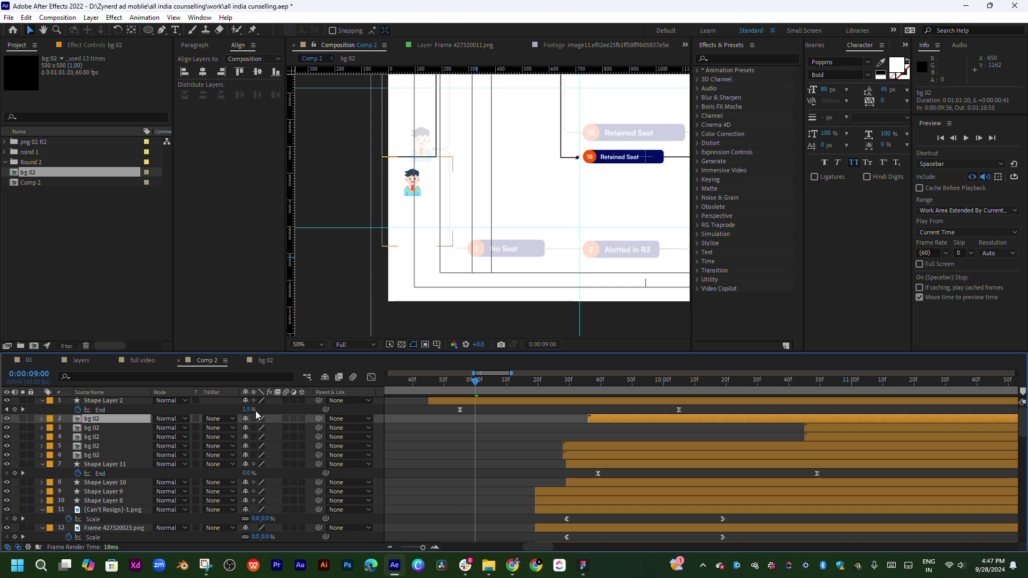
{"action": "left_click_drag", "start_coordinate": [116, 423], "coordinate": [118, 399]}
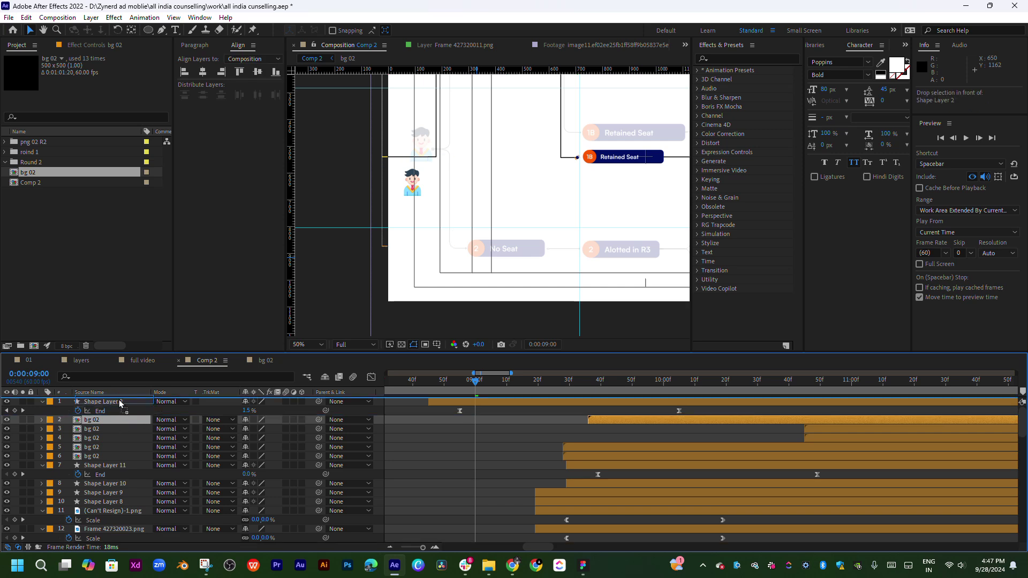
- Preview the comp at full size and delay the bg 02 dot to start just before 10 seconds
{"action": "key", "text": "space"}
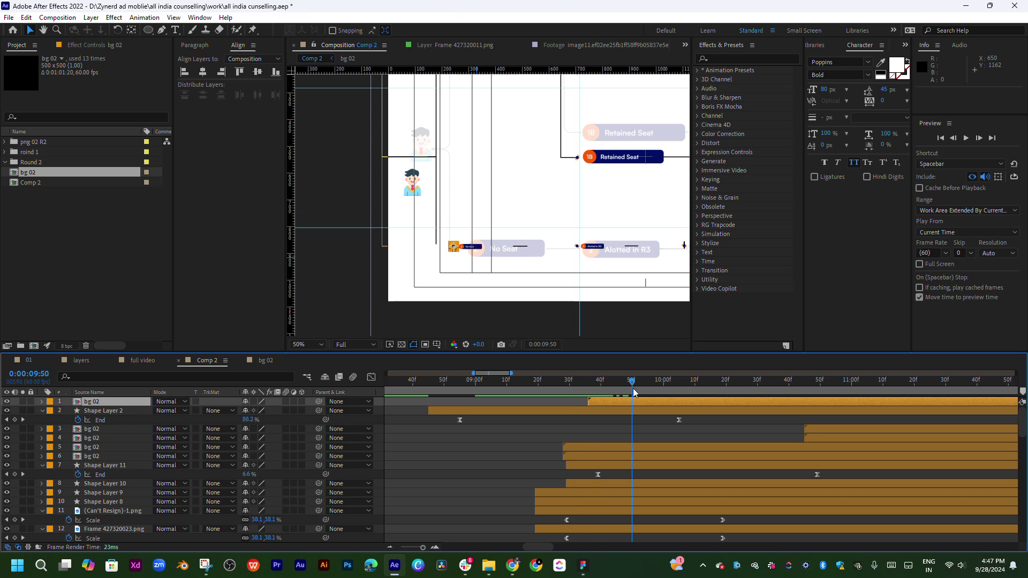
{"action": "key", "text": "period"}
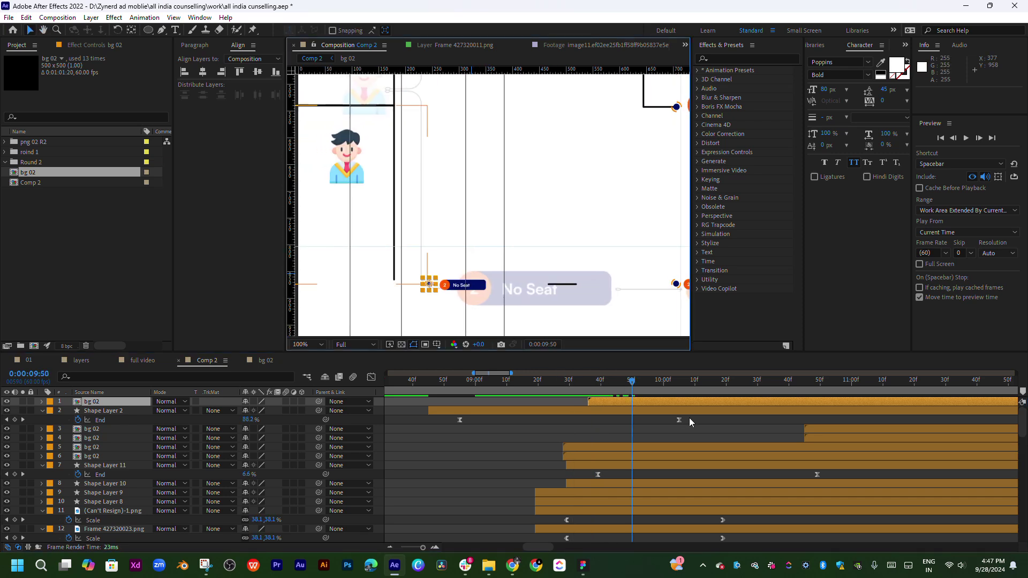
{"action": "left_click_drag", "start_coordinate": [672, 399], "coordinate": [744, 399]}
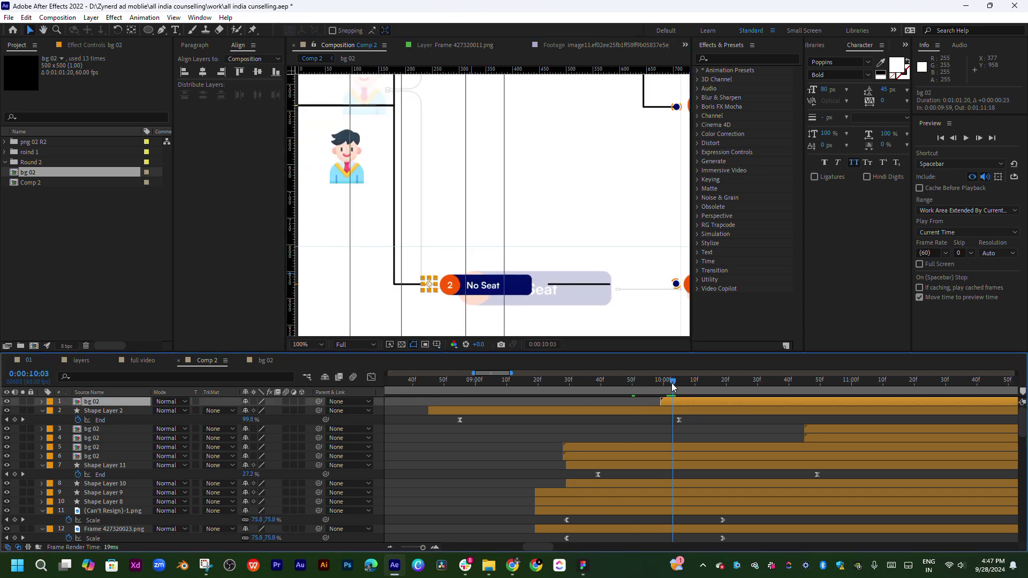
{"action": "left_click_drag", "start_coordinate": [654, 435], "coordinate": [599, 415]}
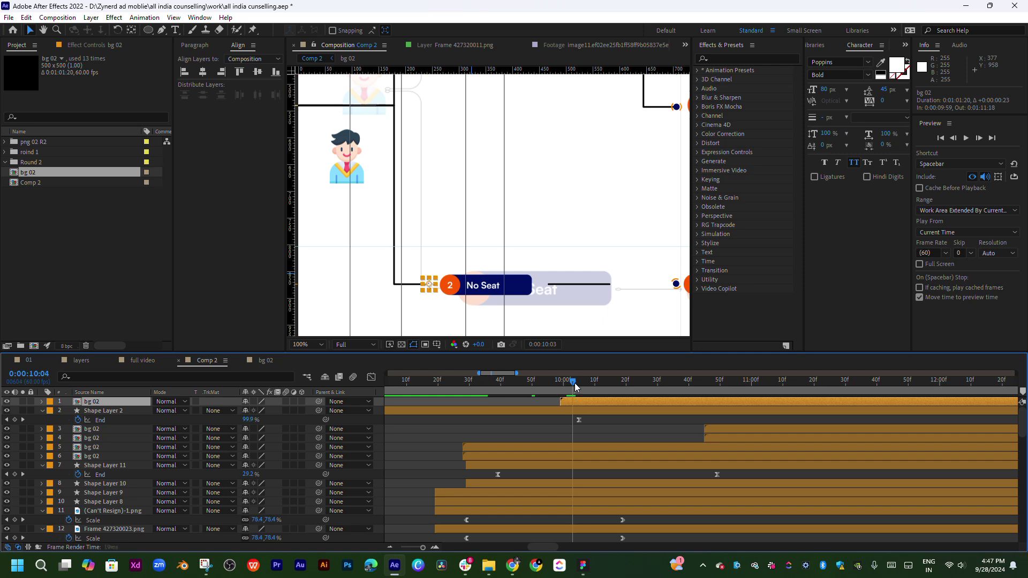
- Replay the No Seat badge entrance and return the playhead to 0:00:10:05
{"action": "left_click_drag", "start_coordinate": [574, 383], "coordinate": [592, 400]}
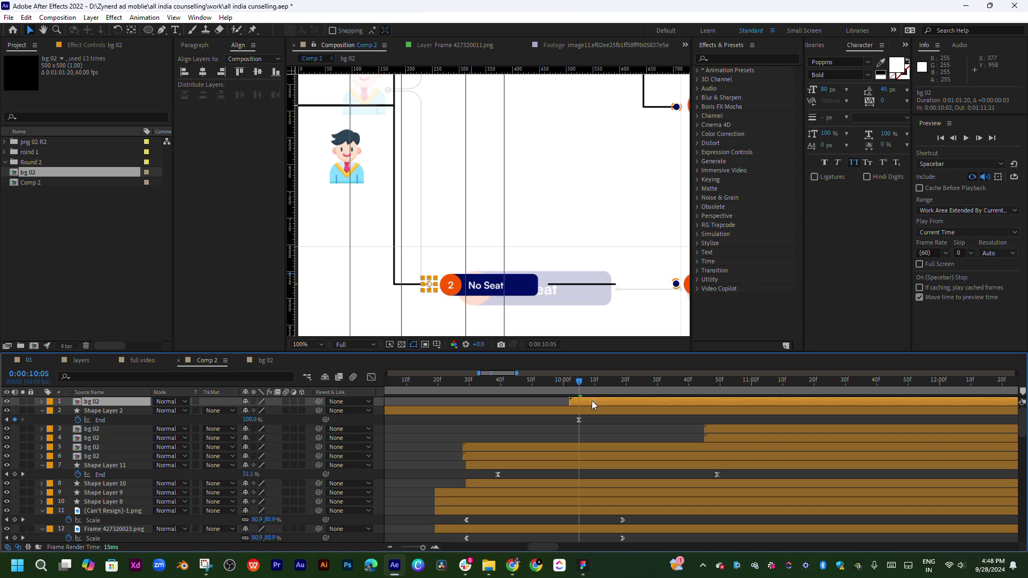
{"action": "key", "text": "Page_Up"}
{"action": "key", "text": "Page_Up"}
{"action": "key", "text": "Page_Up"}
{"action": "key", "text": "space"}
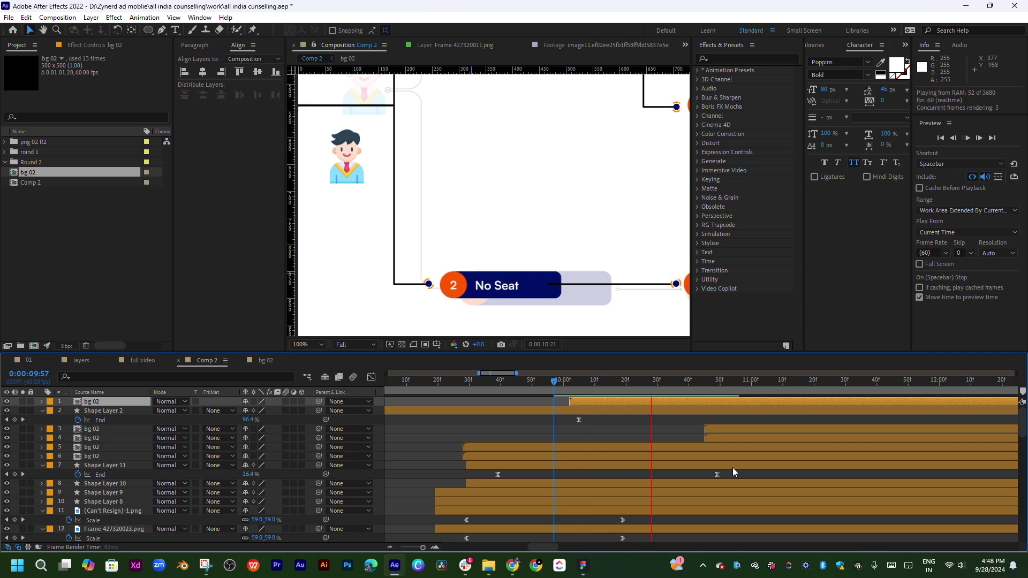
{"action": "key", "text": "space"}
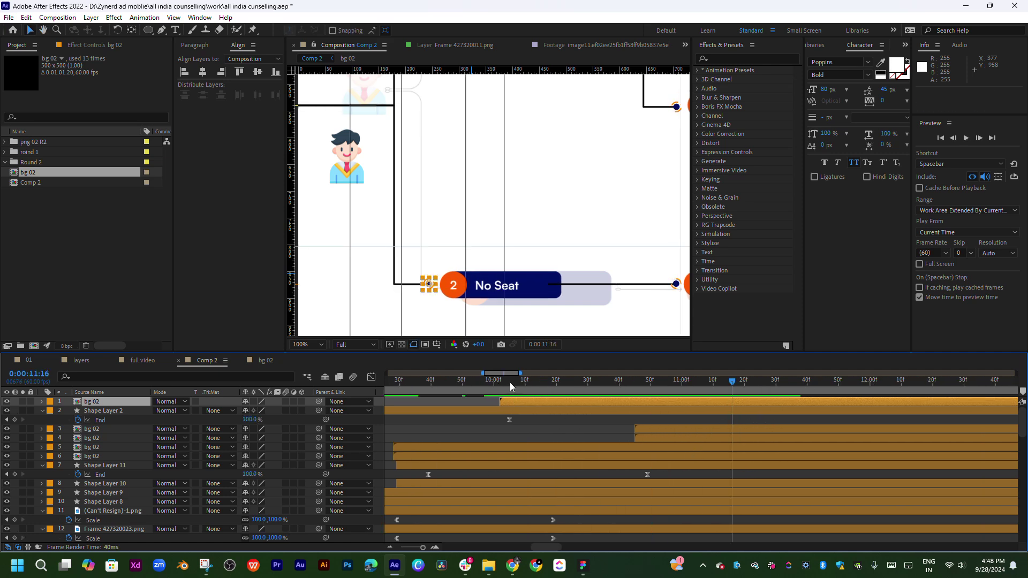
{"action": "left_click_drag", "start_coordinate": [510, 382], "coordinate": [510, 383]}
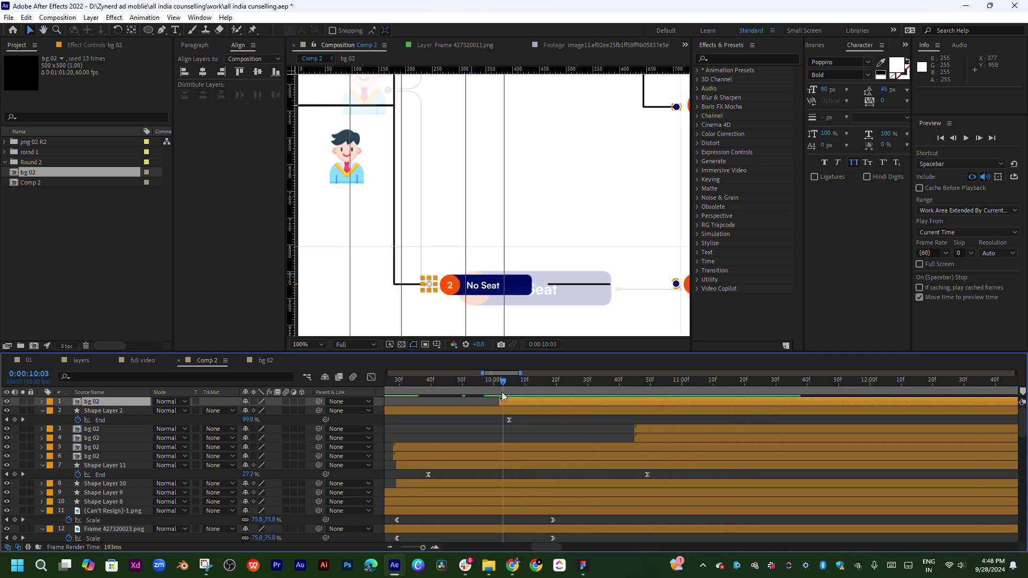
{"action": "left_click", "coordinate": [498, 288]}
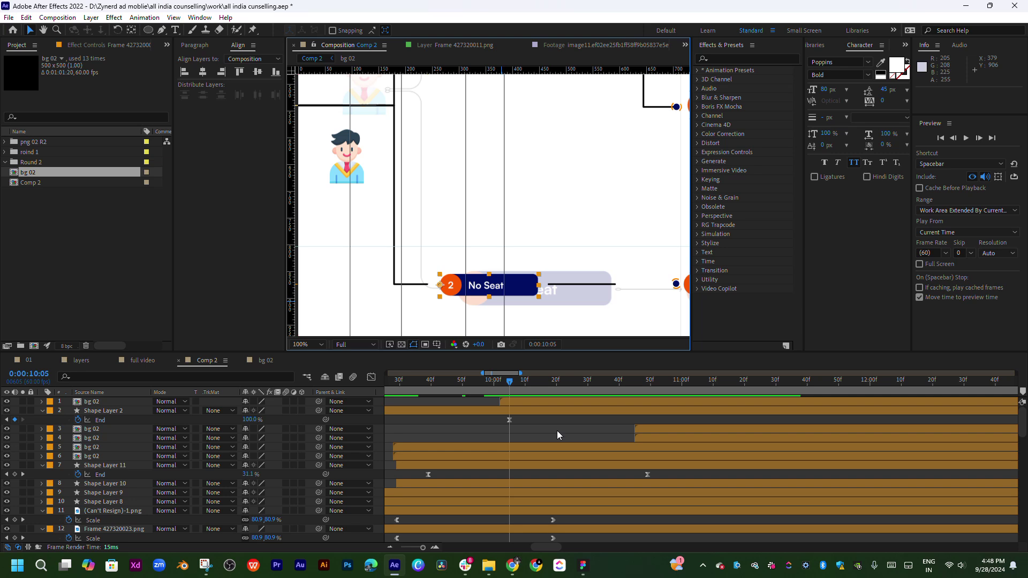
- Shift the Frame 427320006.png layer and its Scale keyframes later, then preview the pop-in
{"action": "scroll", "coordinate": [650, 462], "scroll_direction": "down", "scroll_amount": 1}
{"action": "scroll", "coordinate": [725, 461], "scroll_direction": "left", "scroll_amount": 3}
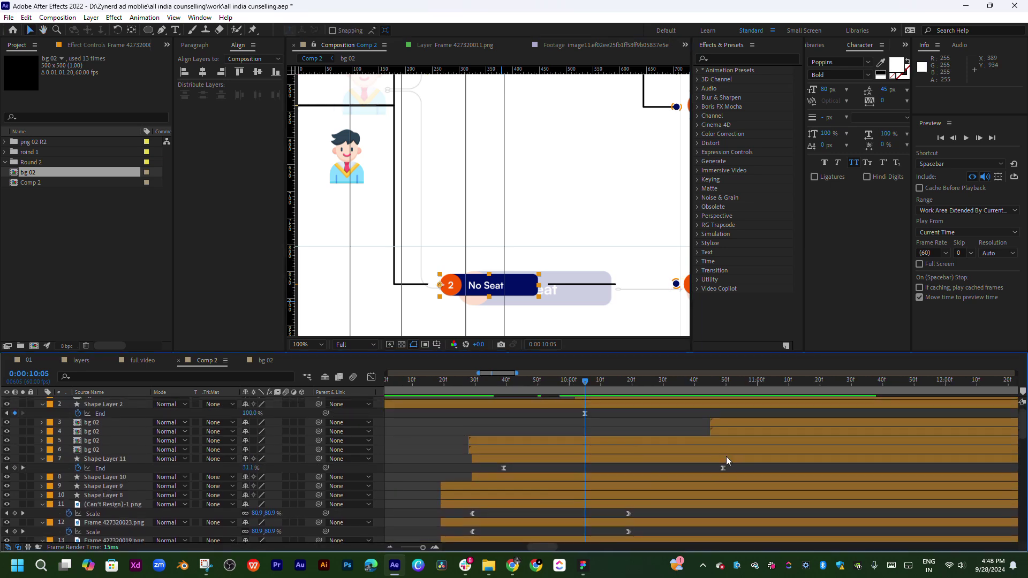
{"action": "scroll", "coordinate": [725, 459], "scroll_direction": "up", "scroll_amount": 2}
{"action": "left_click_drag", "start_coordinate": [565, 401], "coordinate": [657, 401]}
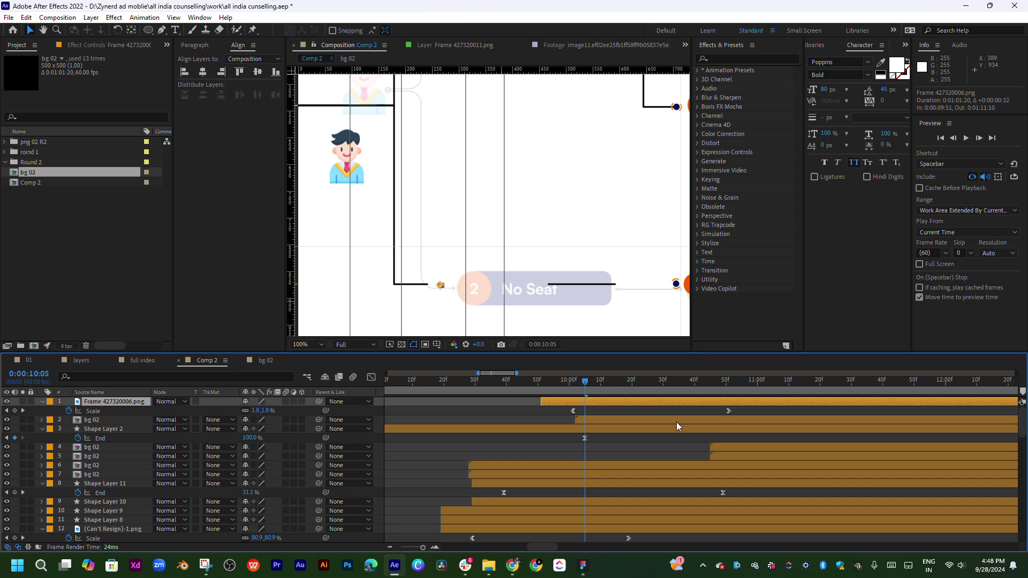
{"action": "scroll", "coordinate": [676, 421], "scroll_direction": "right", "scroll_amount": 2}
{"action": "key", "text": "space"}
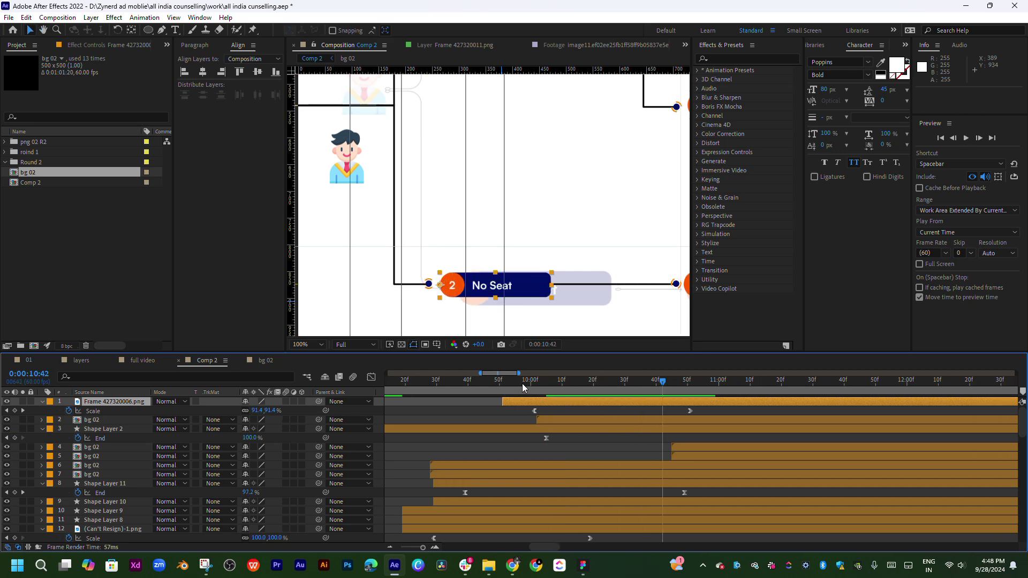
{"action": "key", "text": "space"}
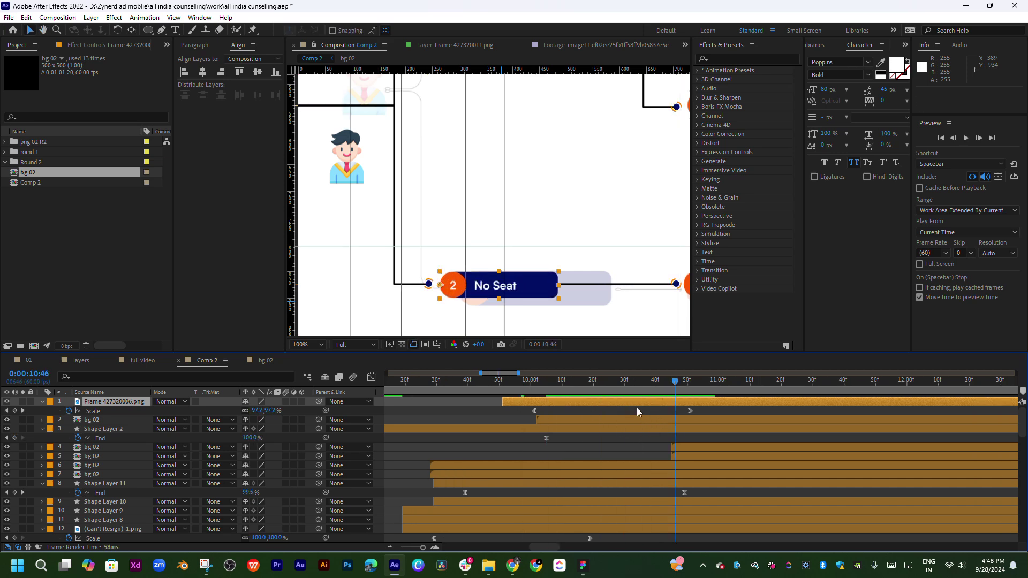
- Nudge the No Seat badge slightly up and replay it from 0:00:10:00
{"action": "scroll", "coordinate": [465, 308], "scroll_direction": "up", "scroll_amount": 1}
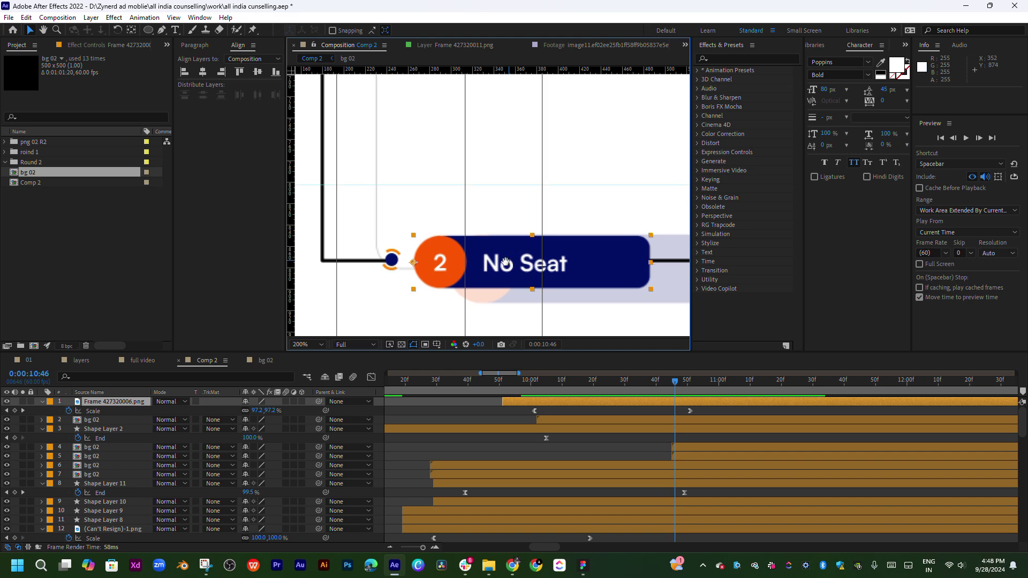
{"action": "left_click_drag", "start_coordinate": [513, 267], "coordinate": [512, 266]}
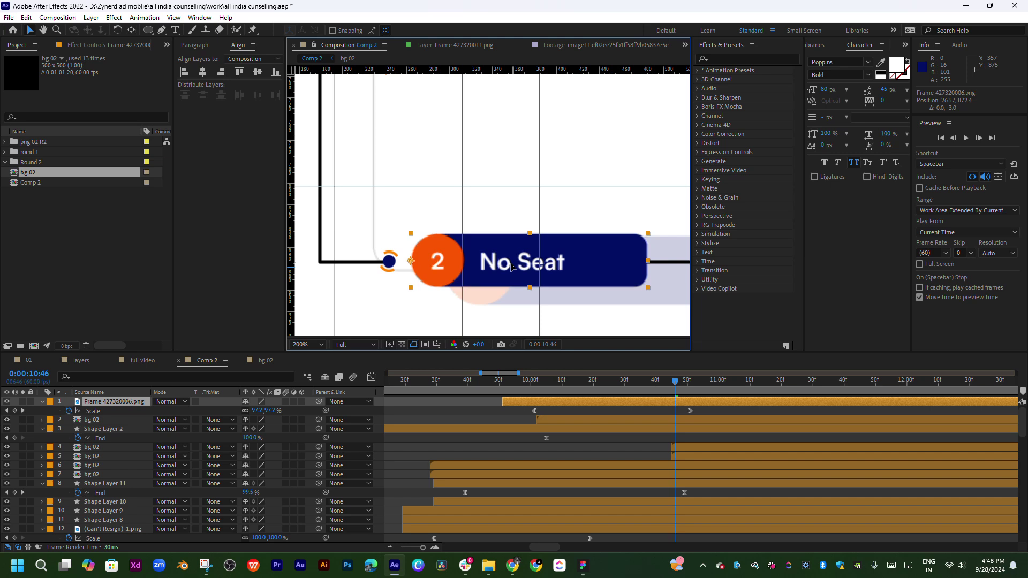
{"action": "left_click", "coordinate": [533, 380]}
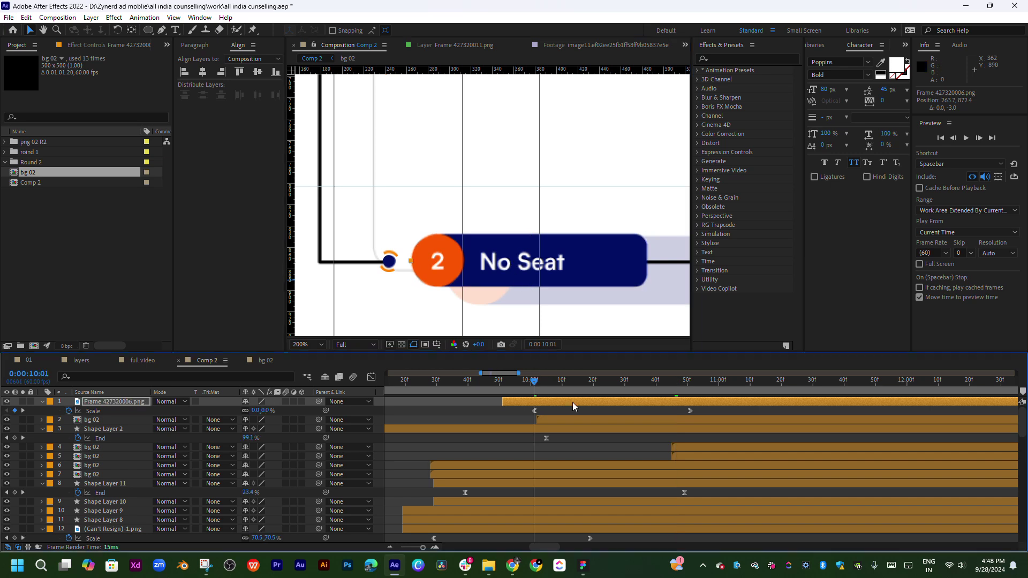
{"action": "key", "text": "space"}
{"action": "key", "text": "space"}
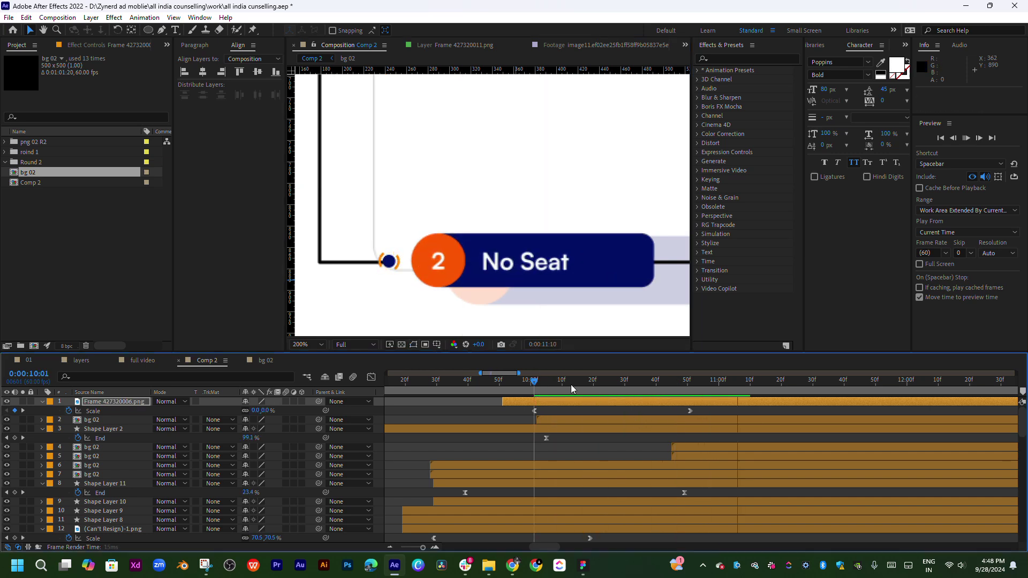
{"action": "key", "text": "space"}
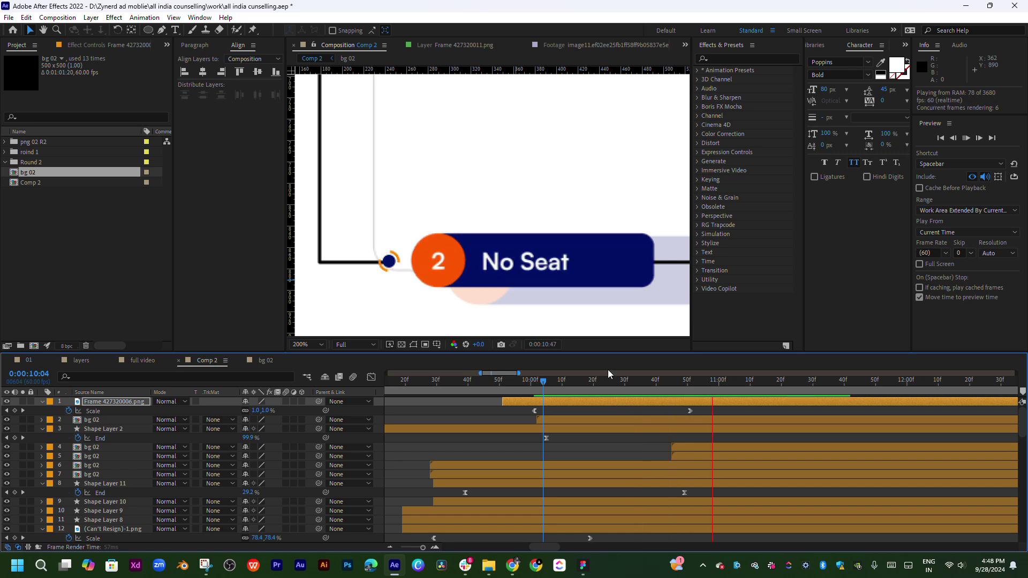
{"action": "key", "text": "space"}
{"action": "scroll", "coordinate": [594, 298], "scroll_direction": "down", "scroll_amount": 1}
- Bring Shape Layer 8 and bg 02 to the top of the layer stack with Ctrl+Shift+]
{"action": "left_click", "coordinate": [589, 267]}
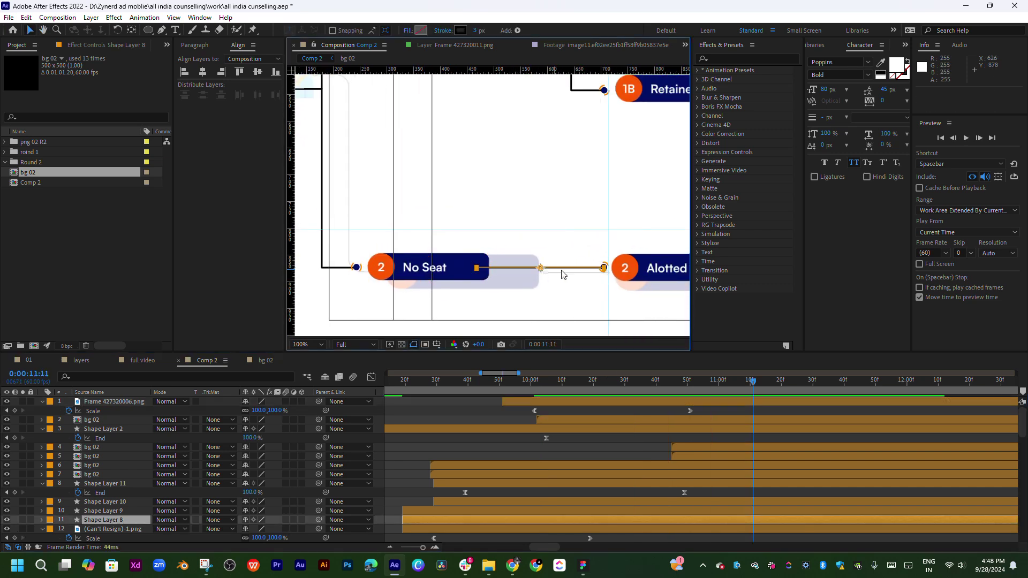
{"action": "left_click_drag", "start_coordinate": [608, 267], "coordinate": [580, 256]}
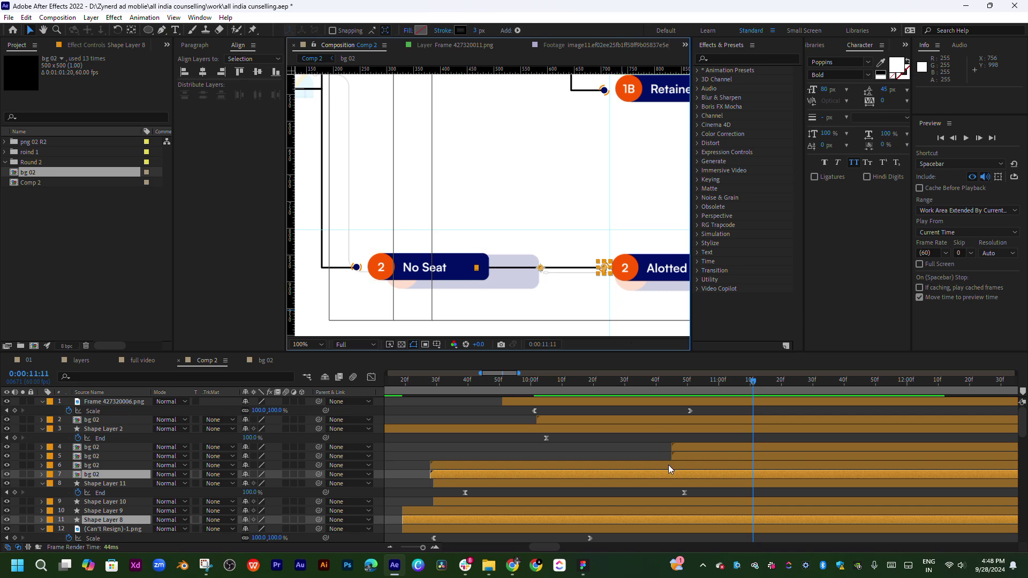
{"action": "key", "text": "ctrl+shift+bracketright"}
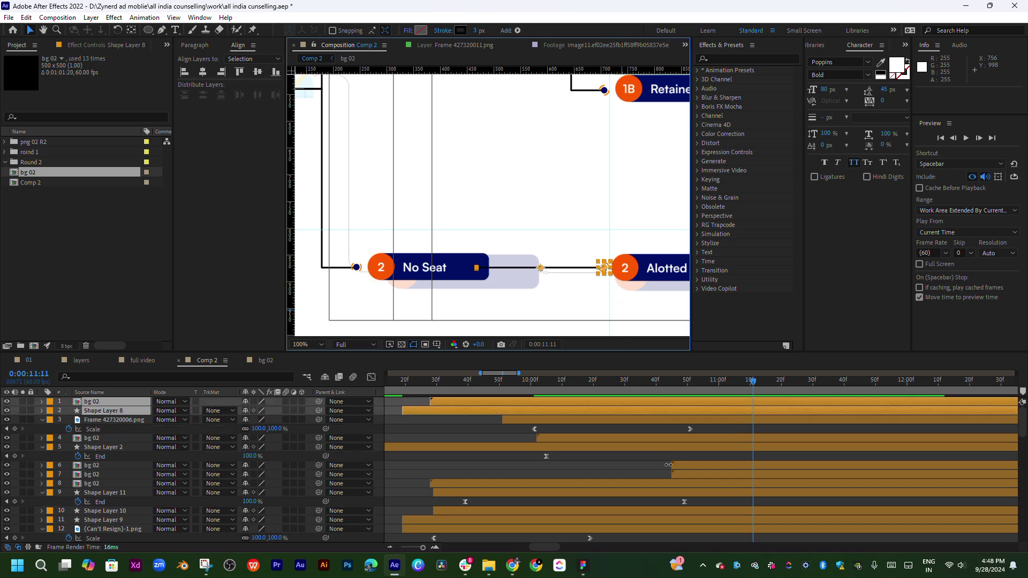
- Move Shape Layer 8 and bg 02 to start after the No Seat box finishes, near 0:00:10:30
{"action": "scroll", "coordinate": [571, 417], "scroll_direction": "right", "scroll_amount": 2}
{"action": "left_click", "coordinate": [563, 380]}
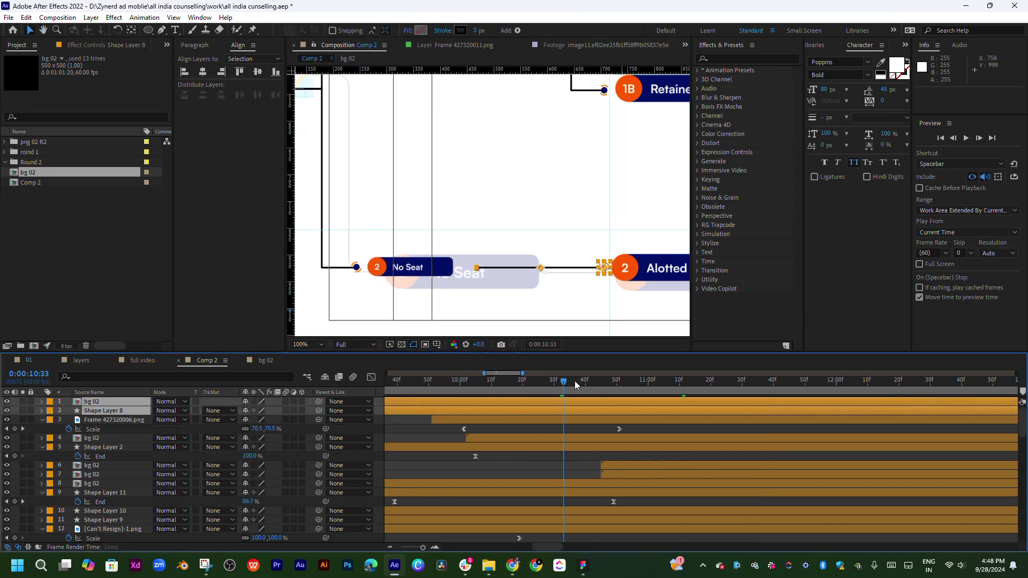
{"action": "left_click_drag", "start_coordinate": [576, 383], "coordinate": [621, 383]}
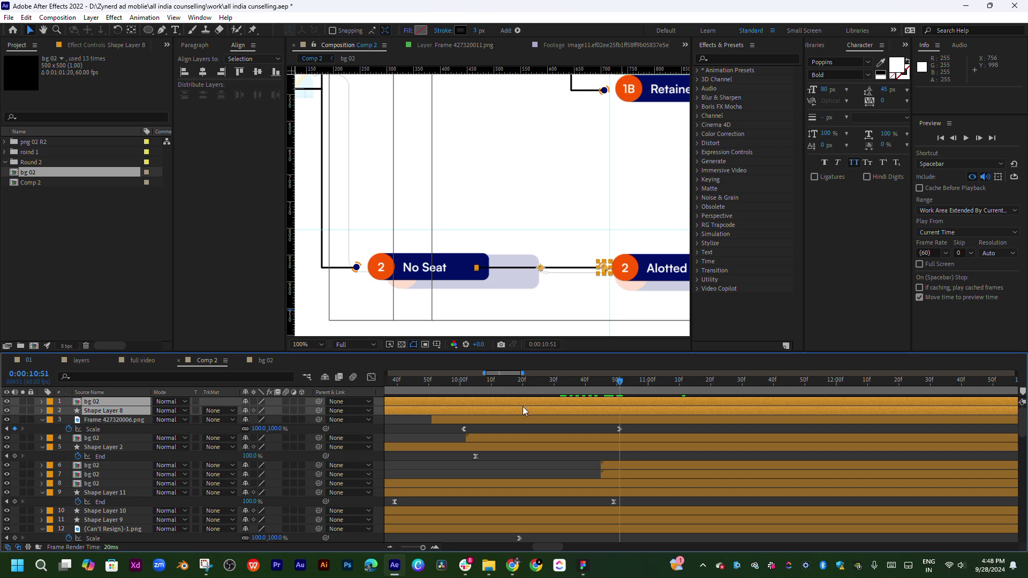
{"action": "mouse_move", "coordinate": [523, 410]}
{"action": "left_mouse_down"}
{"action": "mouse_move", "coordinate": [780, 405]}
{"action": "mouse_move", "coordinate": [715, 410]}
{"action": "mouse_move", "coordinate": [757, 411]}
{"action": "mouse_move", "coordinate": [744, 414]}
{"action": "left_mouse_up"}
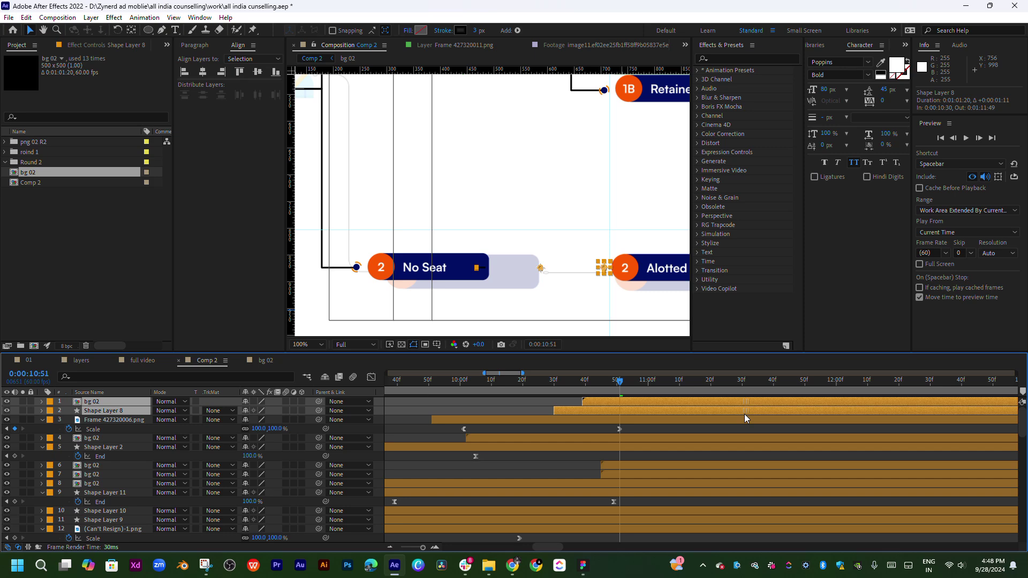
{"action": "left_click", "coordinate": [645, 419]}
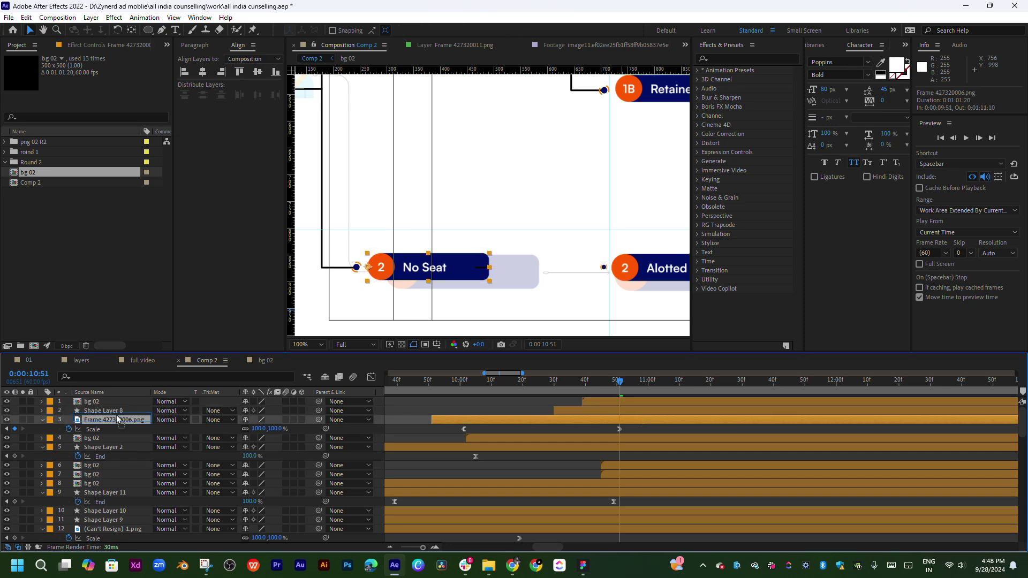
- Place the No Seat image above the connector and preview the connector following No Seat
{"action": "left_click_drag", "start_coordinate": [118, 419], "coordinate": [117, 408]}
{"action": "left_click", "coordinate": [554, 383]}
{"action": "key", "text": "space"}
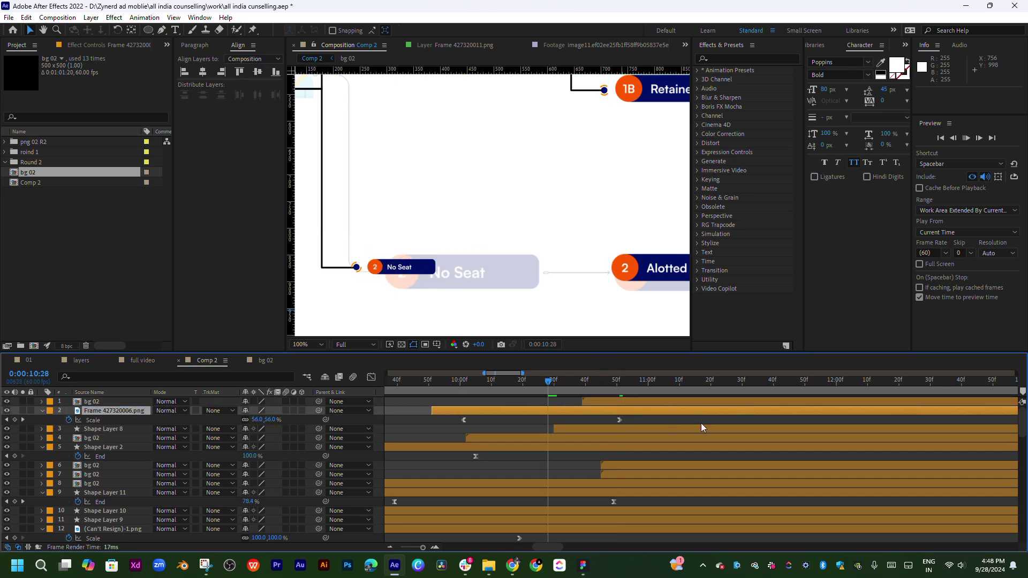
{"action": "left_click", "coordinate": [588, 408]}
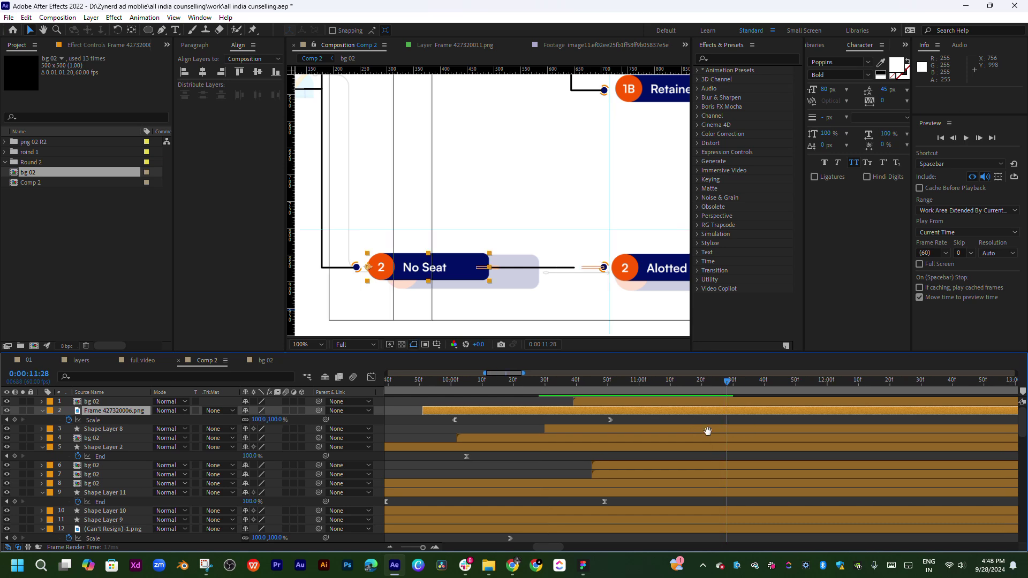
- Start bg 02 where Shape Layer 8's End keyframe finishes, around 0:00:11:43
{"action": "left_click", "coordinate": [579, 426]}
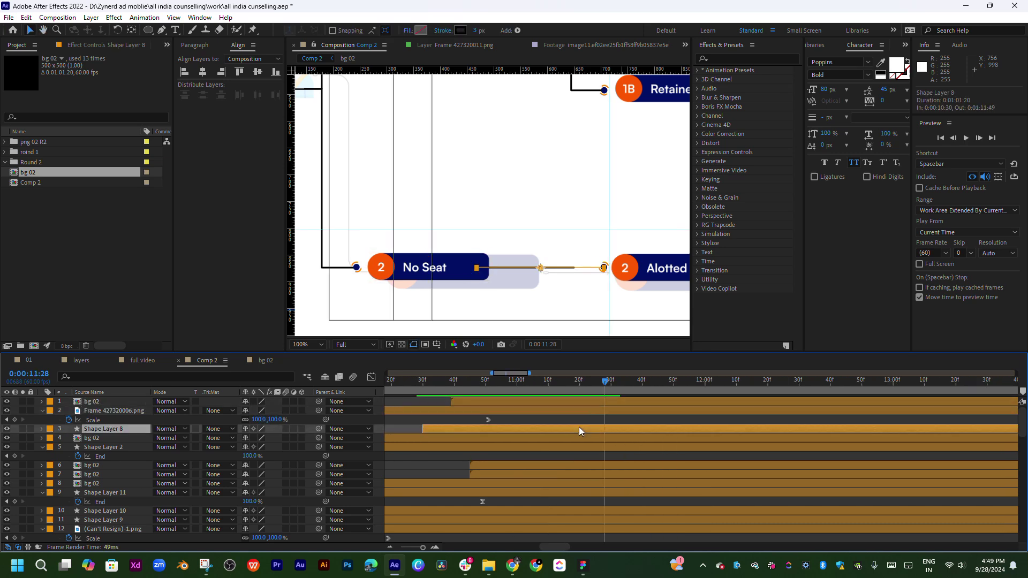
{"action": "key", "text": "u"}
{"action": "left_click_drag", "start_coordinate": [654, 386], "coordinate": [668, 385]}
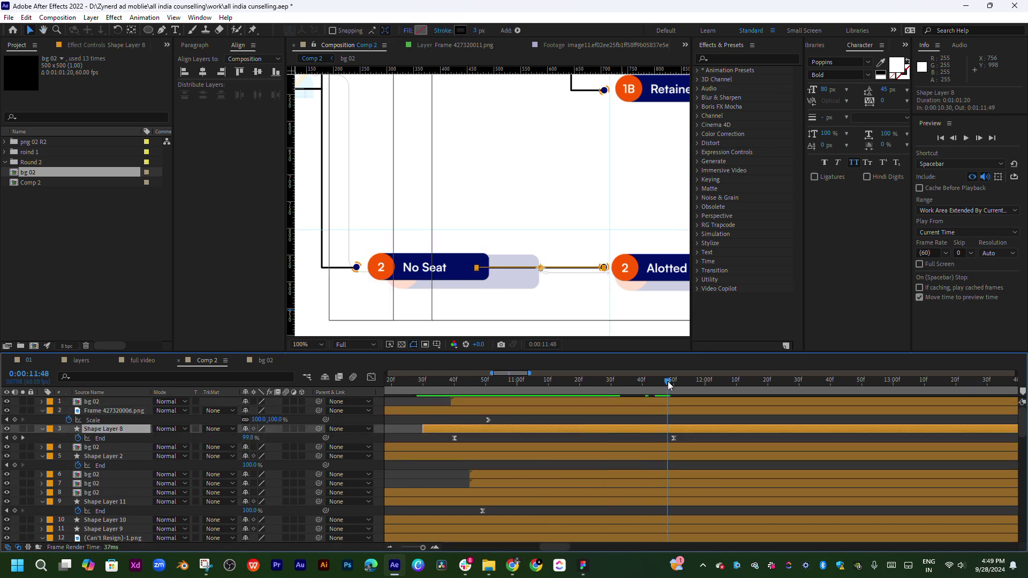
{"action": "left_click_drag", "start_coordinate": [557, 403], "coordinate": [733, 399]}
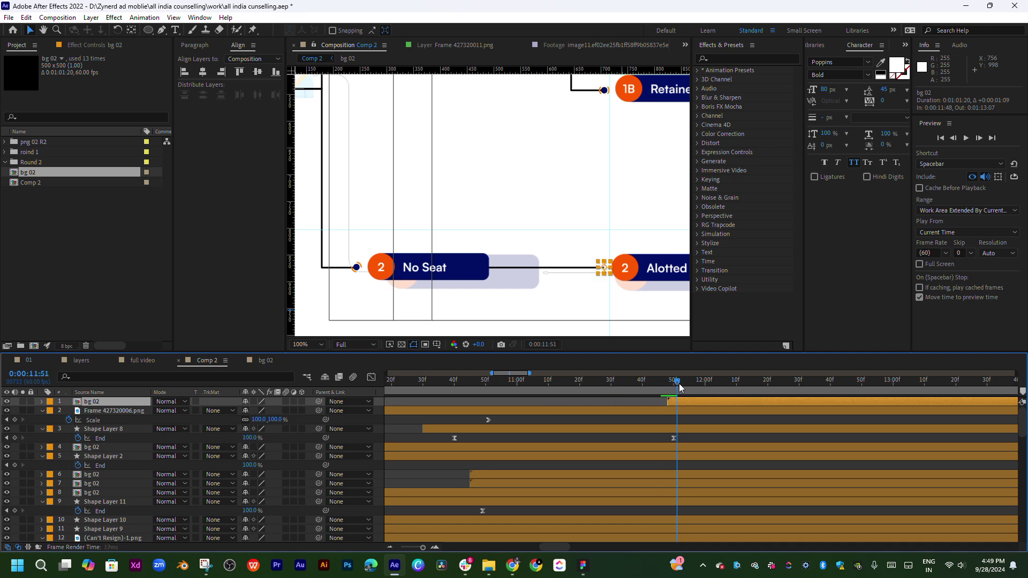
{"action": "scroll", "coordinate": [666, 440], "scroll_direction": "right", "scroll_amount": 3}
{"action": "left_click_drag", "start_coordinate": [632, 403], "coordinate": [615, 392]}
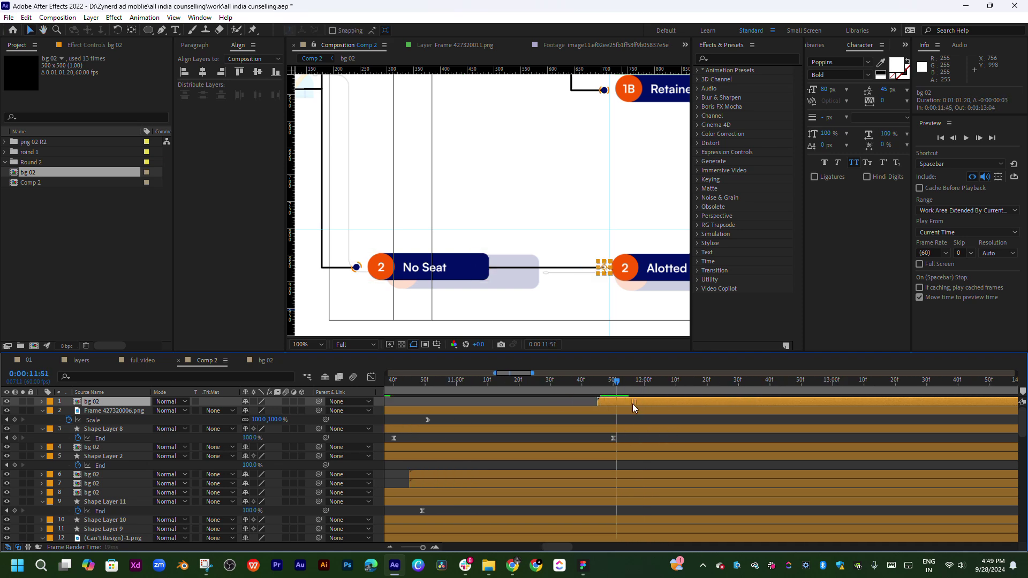
{"action": "left_click", "coordinate": [580, 383]}
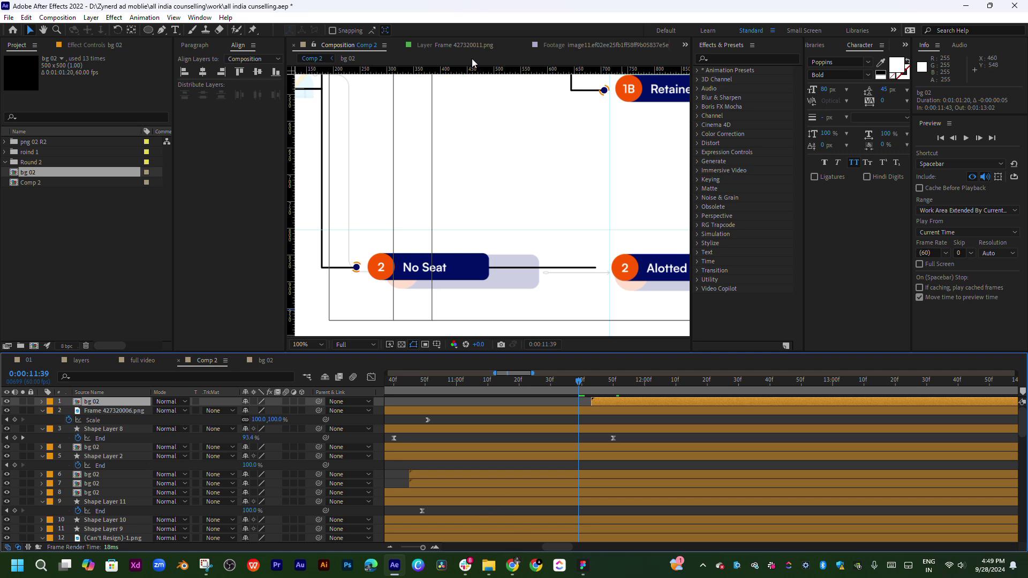
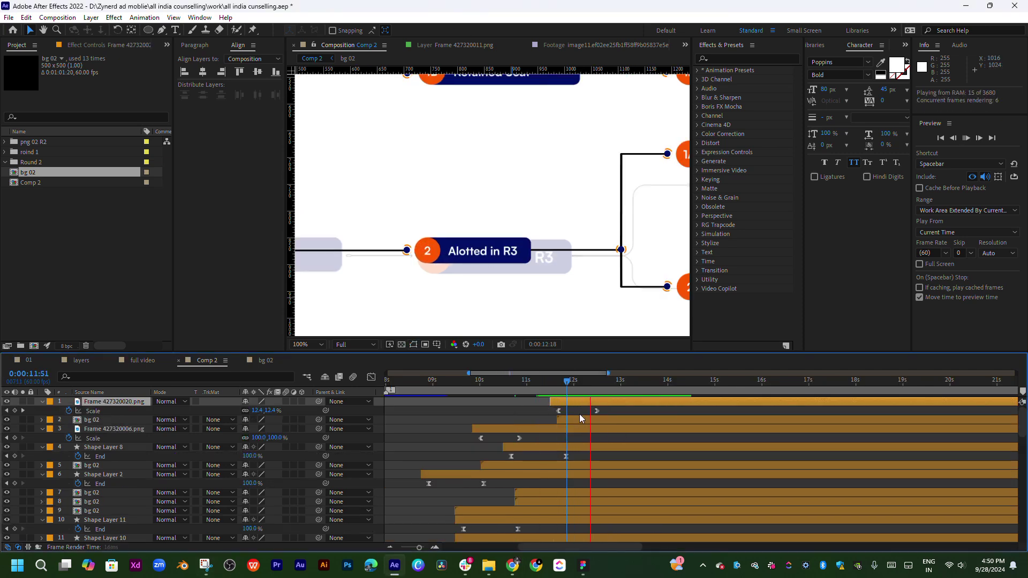
- Move to 0:00:12:29, pan to the Joined branches, and select the connector lines around the branch point
{"action": "left_click", "coordinate": [593, 393]}
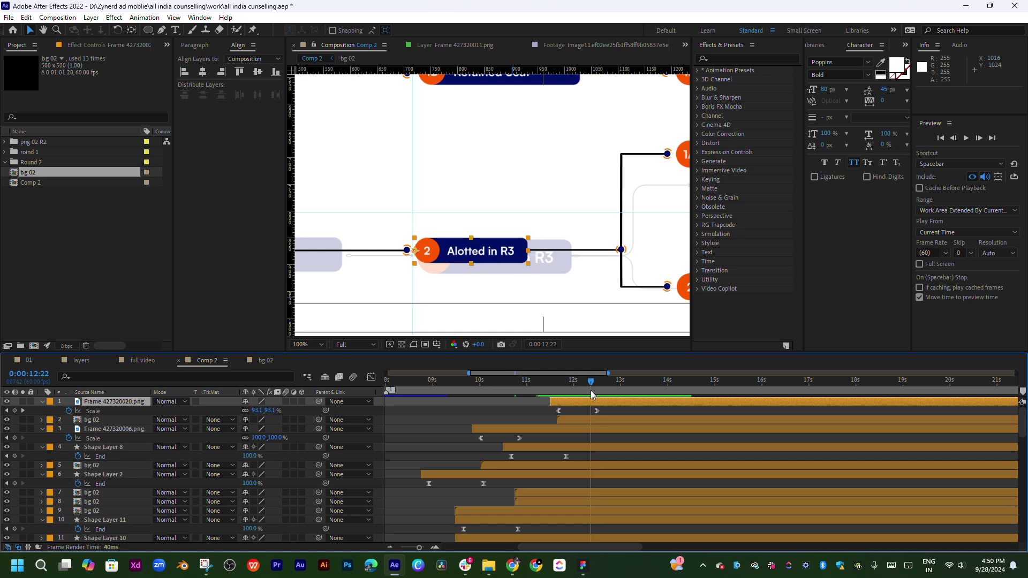
{"action": "left_click_drag", "start_coordinate": [593, 393], "coordinate": [598, 394]}
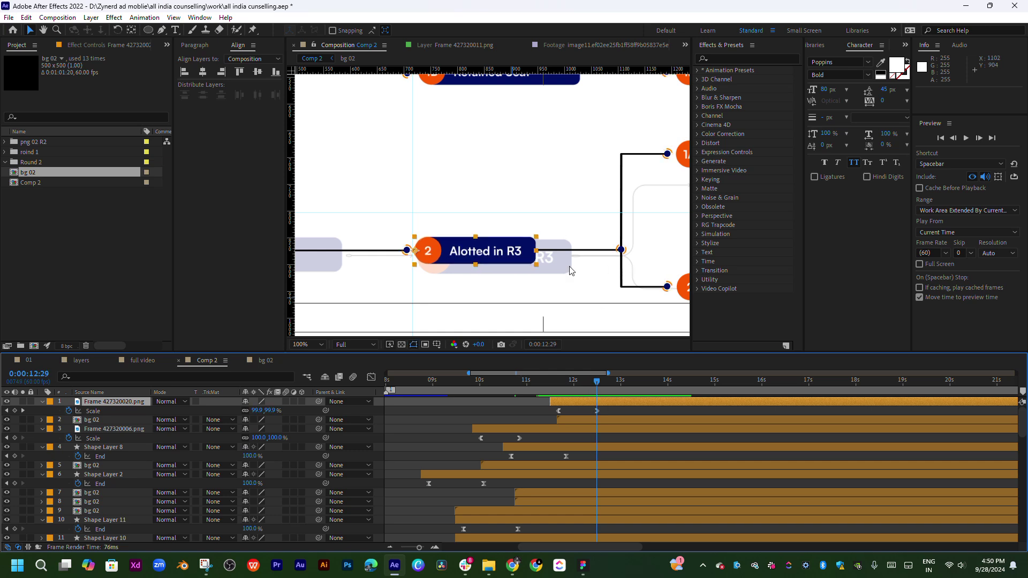
{"action": "left_click_drag", "start_coordinate": [570, 270], "coordinate": [422, 272]}
{"action": "left_click_drag", "start_coordinate": [436, 133], "coordinate": [523, 311]}
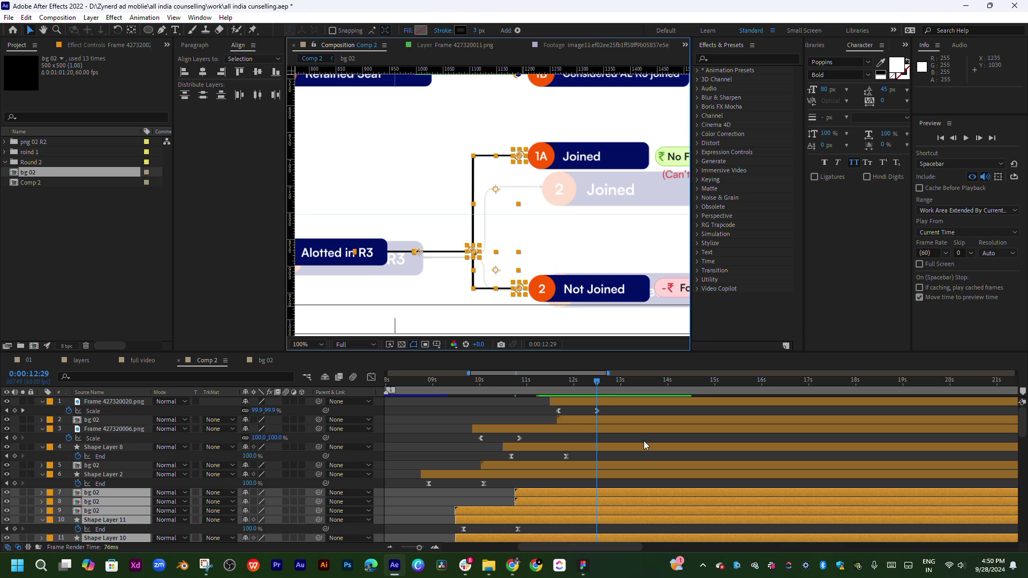
- Bring the selected connector layers to the top of the stack and start them later in time
{"action": "key", "text": "ctrl+shift+bracketright"}
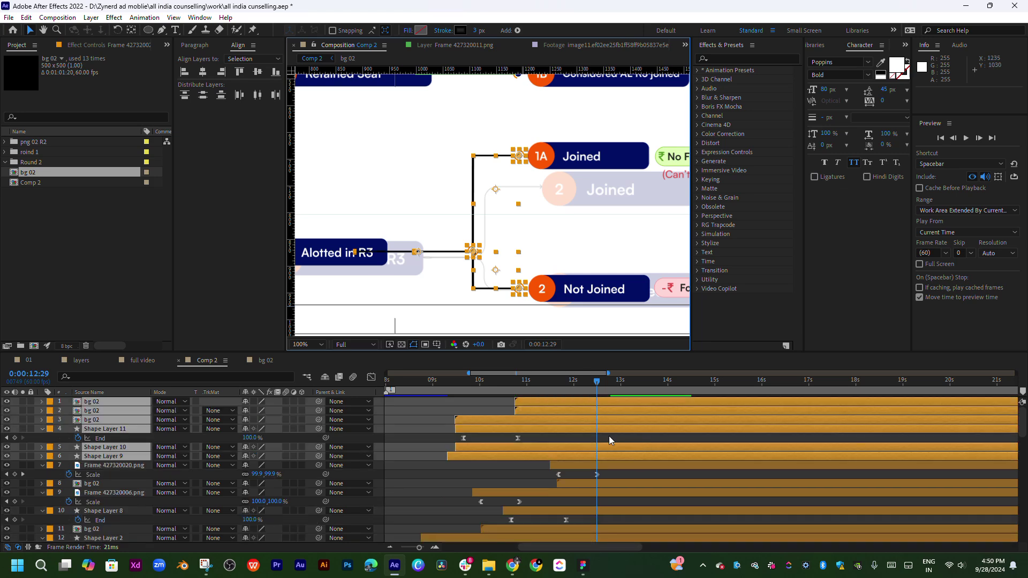
{"action": "mouse_move", "coordinate": [624, 448]}
{"action": "left_mouse_down"}
{"action": "mouse_move", "coordinate": [747, 450]}
{"action": "mouse_move", "coordinate": [740, 455]}
{"action": "left_mouse_up"}
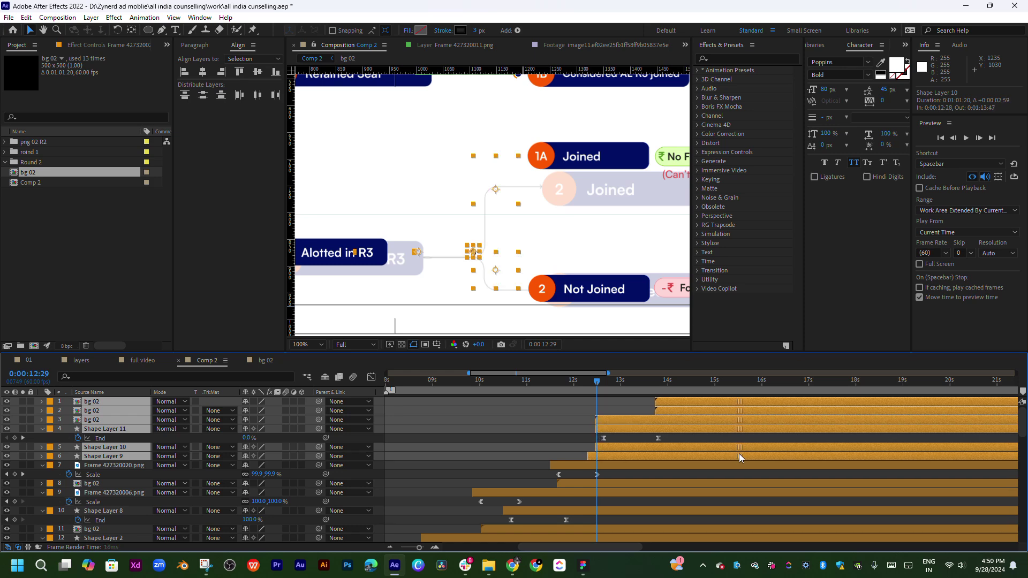
{"action": "left_click", "coordinate": [698, 445]}
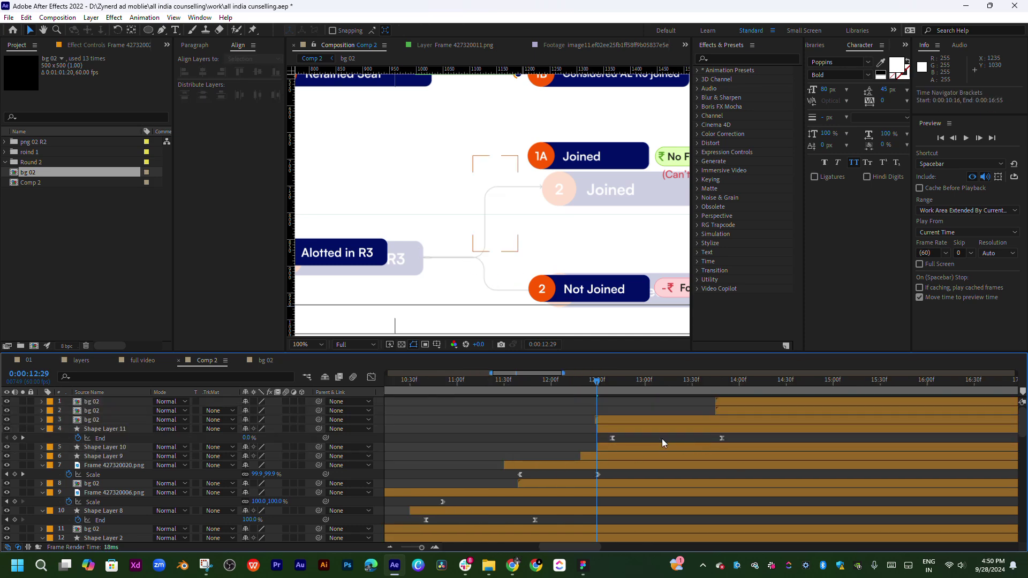
- Select layers 1 to 6 and give them the Fuchsia label colour
{"action": "left_click", "coordinate": [660, 456]}
{"action": "left_click", "coordinate": [720, 409], "text": "shift"}
{"action": "key", "text": "equal"}
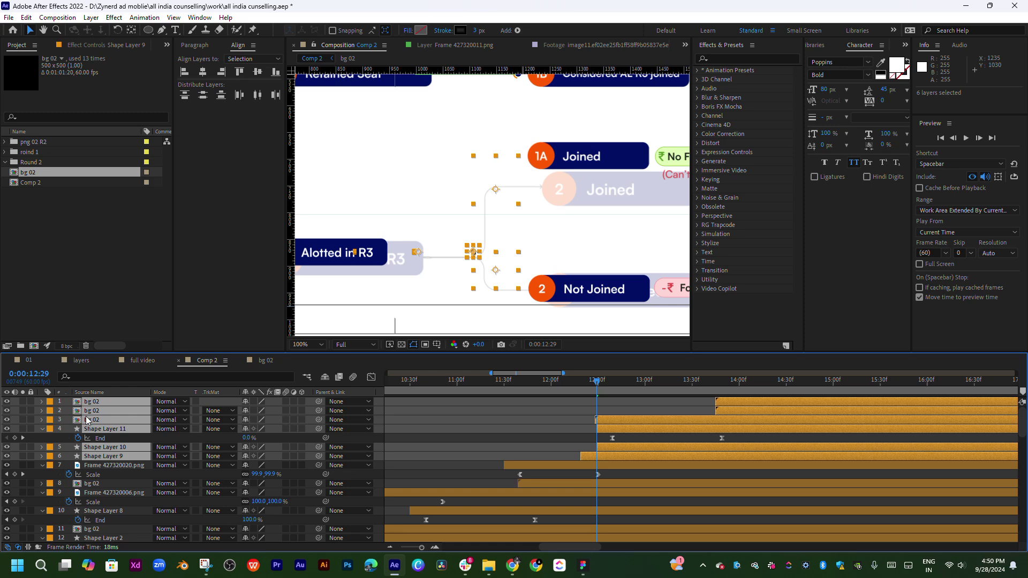
{"action": "left_click", "coordinate": [50, 401]}
{"action": "left_click", "coordinate": [77, 363]}
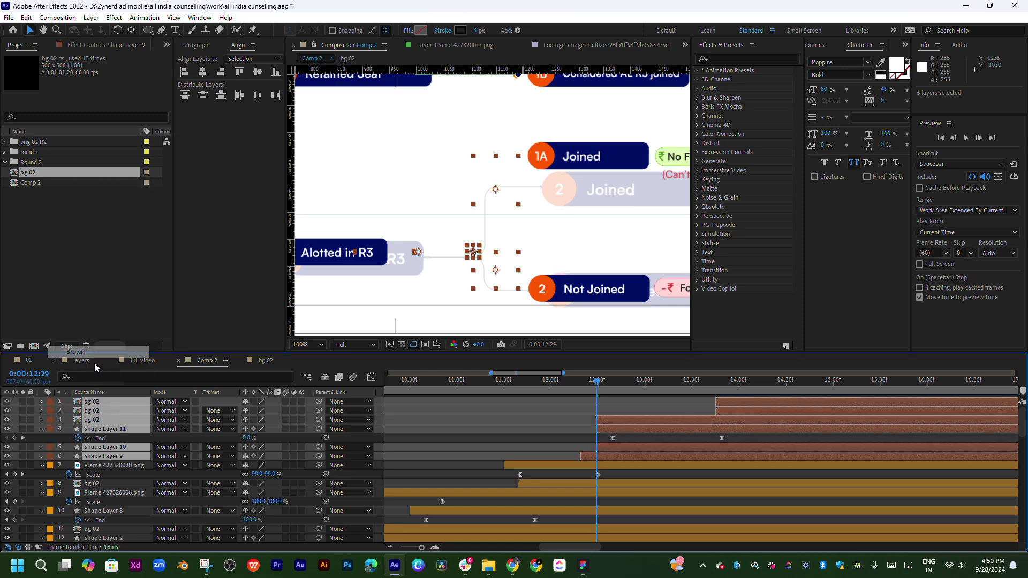
- Show the End keyframes of Shape Layer 9 and layers 1–6 and move them 6 frames earlier
{"action": "scroll", "coordinate": [615, 427], "scroll_direction": "right", "scroll_amount": 2}
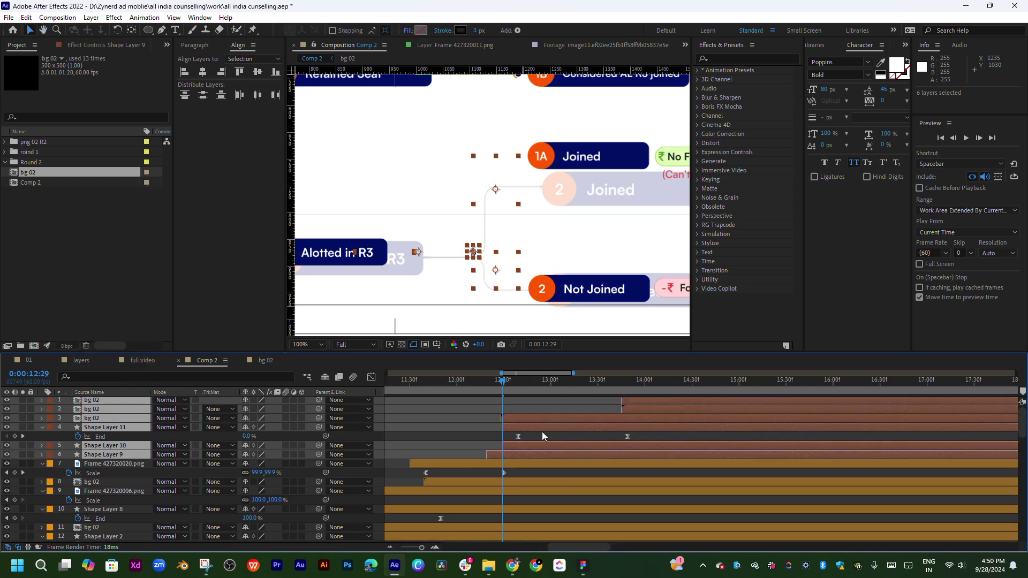
{"action": "left_click", "coordinate": [403, 288]}
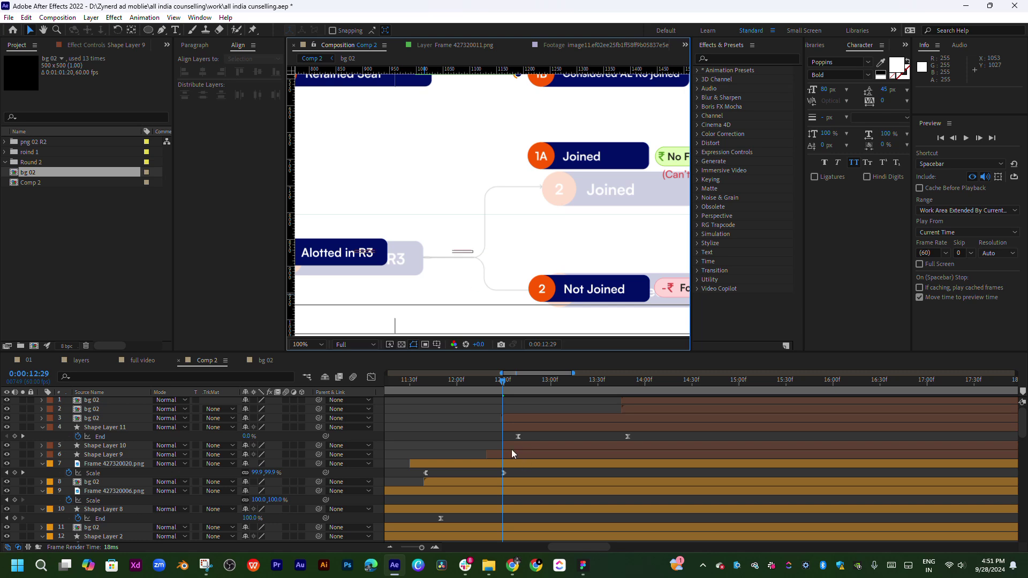
{"action": "left_click", "coordinate": [511, 454]}
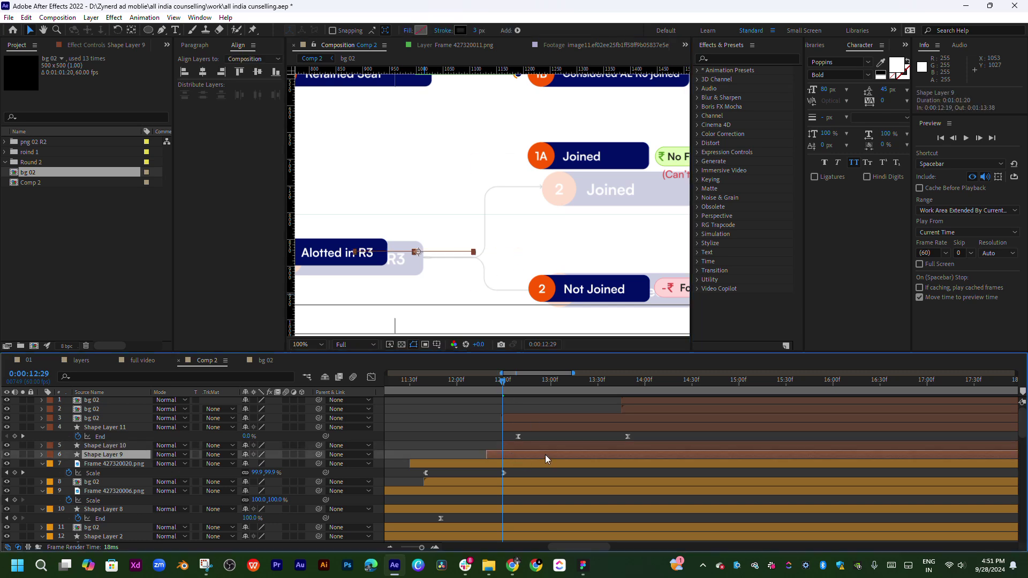
{"action": "left_click", "coordinate": [682, 400], "text": "shift"}
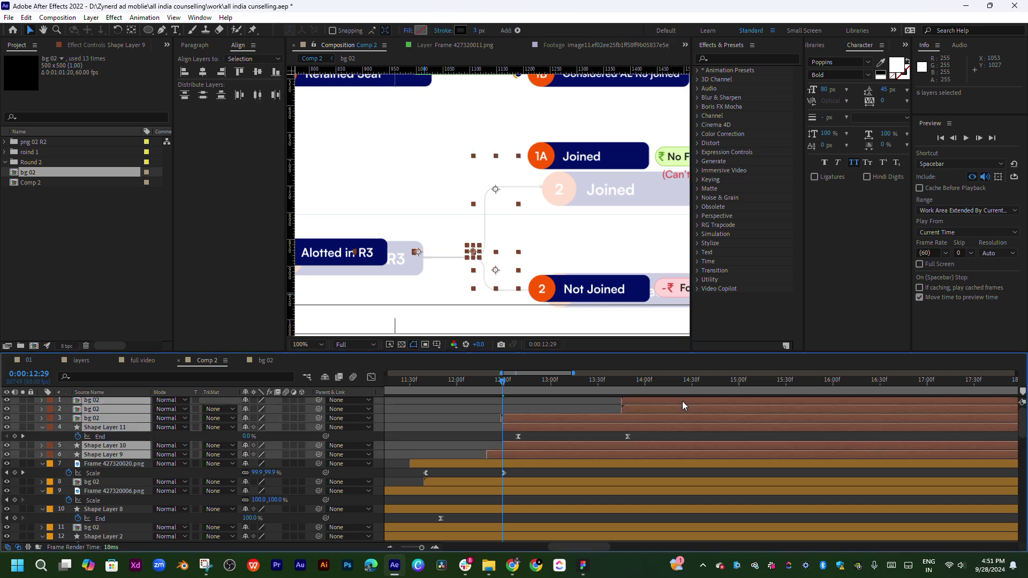
{"action": "key", "text": "u"}
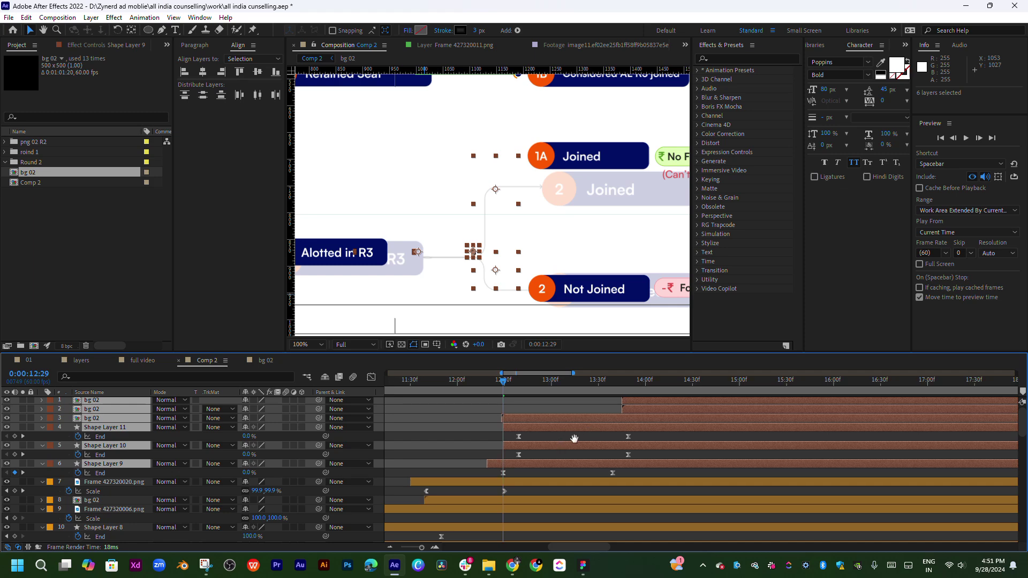
{"action": "scroll", "coordinate": [583, 445], "scroll_direction": "left", "scroll_amount": 2}
{"action": "left_click_drag", "start_coordinate": [578, 461], "coordinate": [563, 471]}
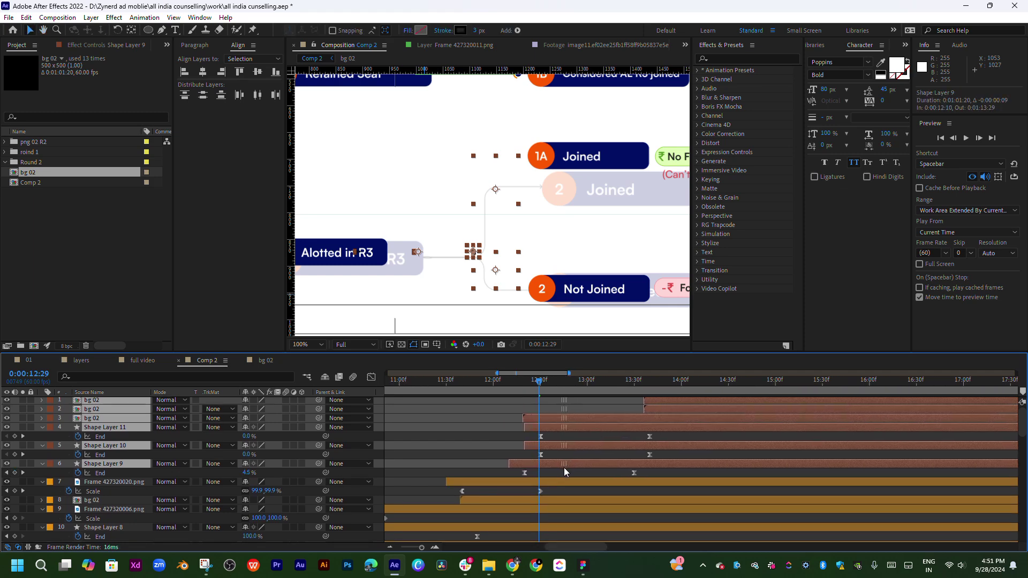
- Preview the timing from about 12:12 and select the Alotted in R3 box layer
{"action": "left_click", "coordinate": [512, 384]}
{"action": "key", "text": "space"}
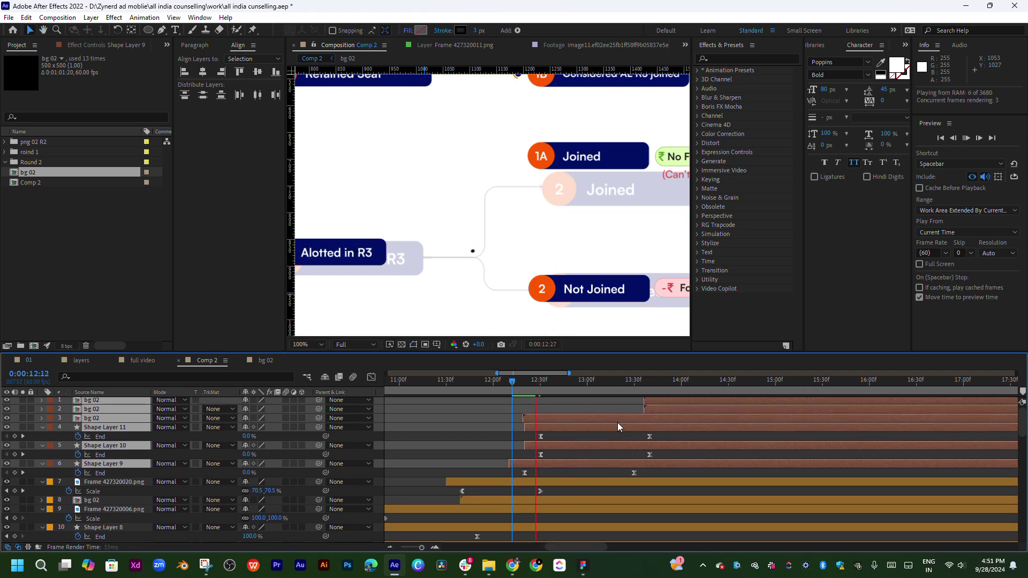
{"action": "mouse_move", "coordinate": [525, 384]}
{"action": "left_mouse_down"}
{"action": "mouse_move", "coordinate": [513, 388]}
{"action": "mouse_move", "coordinate": [523, 389]}
{"action": "left_mouse_up"}
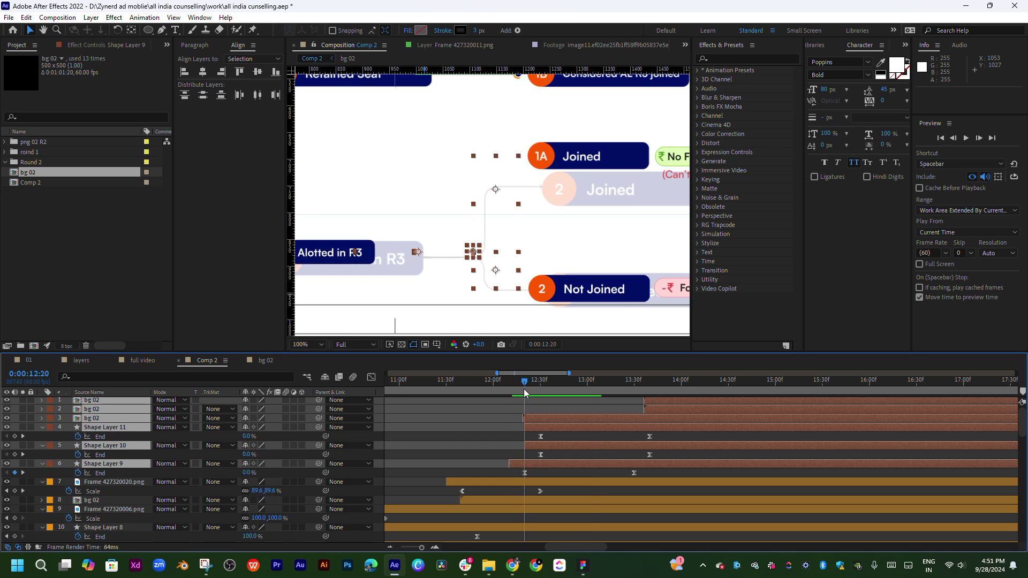
{"action": "left_click", "coordinate": [547, 482]}
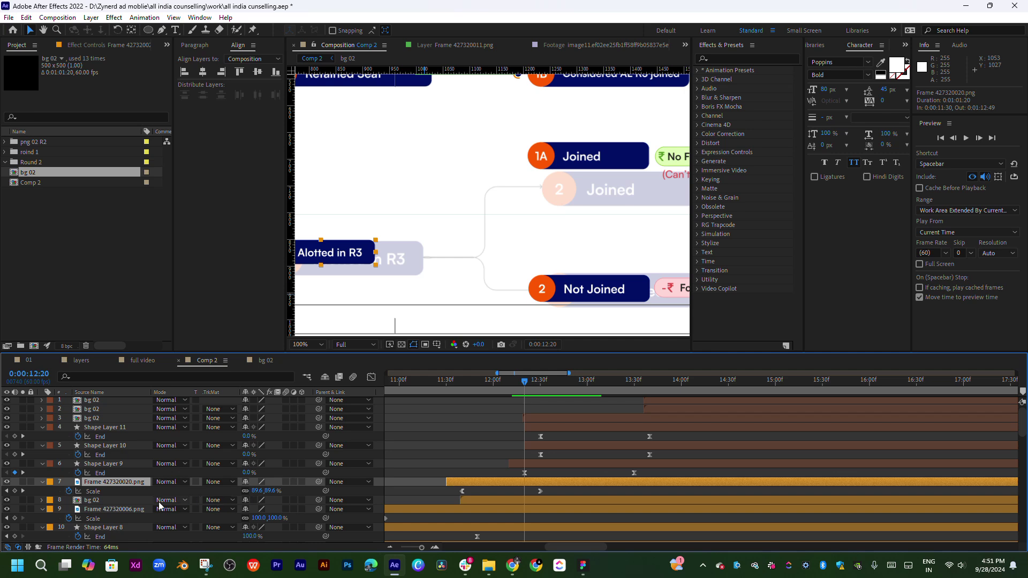
- Move the Alotted in R3 box layer above Shape Layer 9 and check the connector lines' timing
{"action": "left_click_drag", "start_coordinate": [115, 484], "coordinate": [114, 465]}
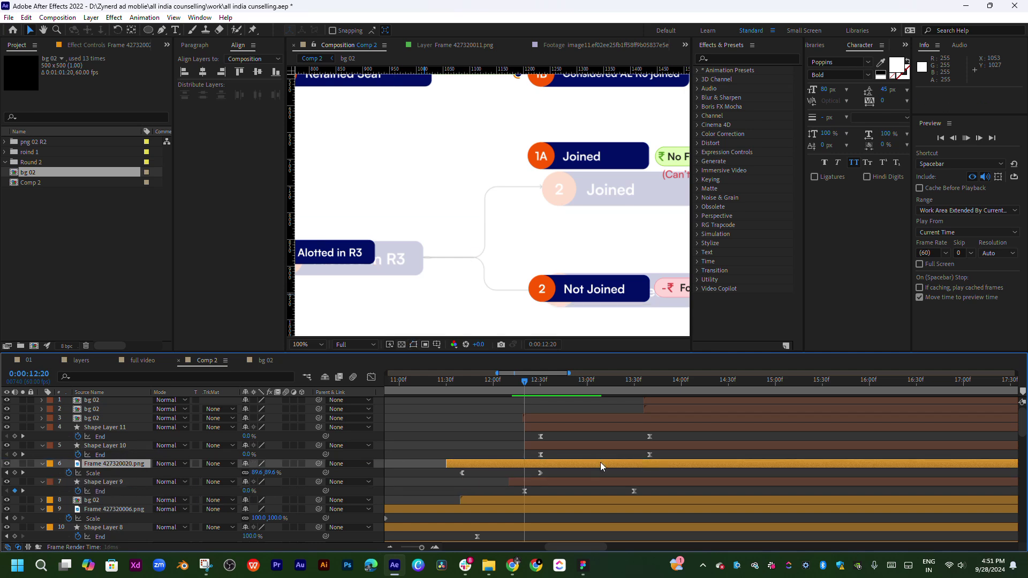
{"action": "key", "text": "space"}
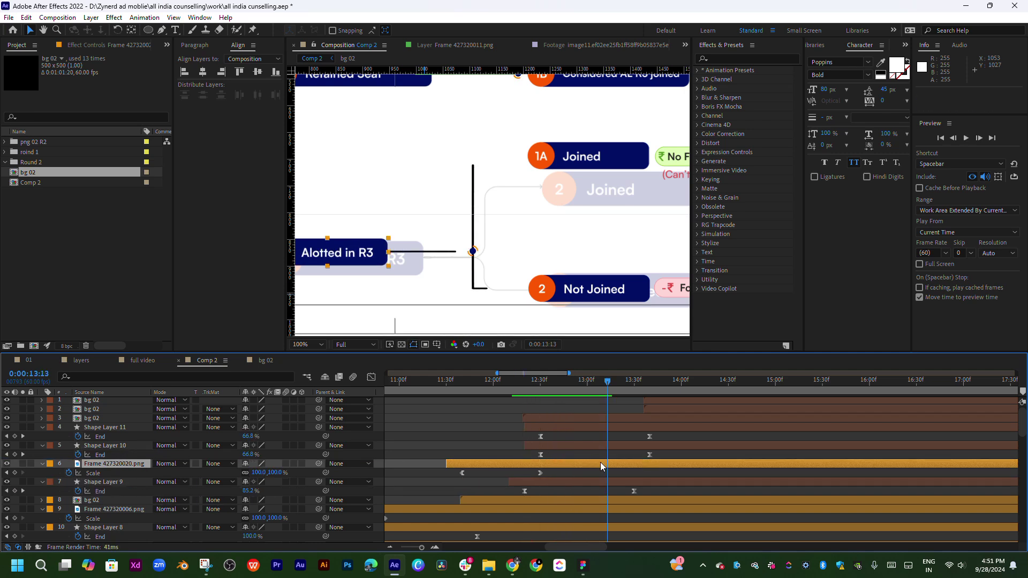
{"action": "left_click", "coordinate": [609, 429]}
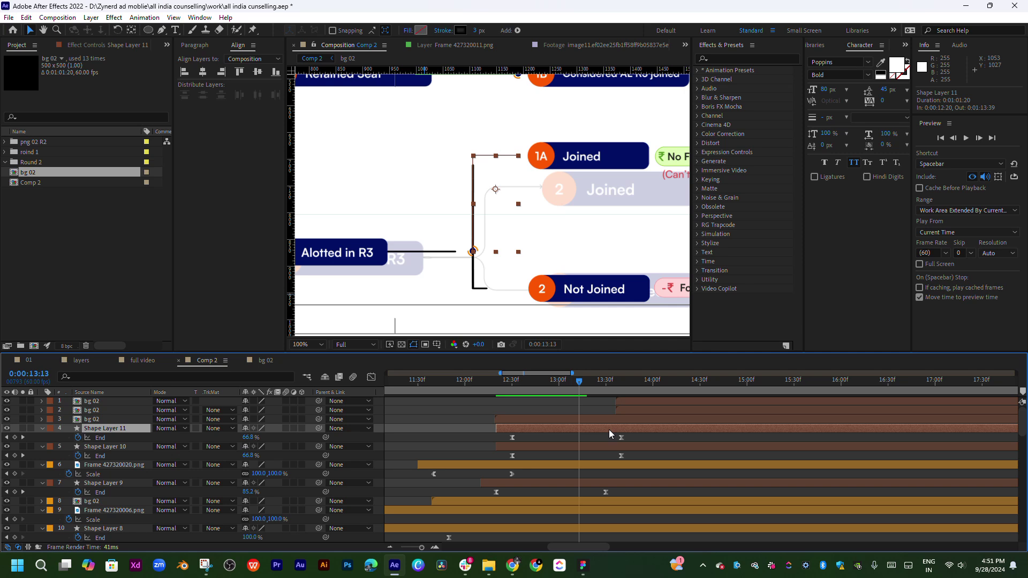
{"action": "scroll", "coordinate": [608, 429], "scroll_direction": "right", "scroll_amount": 3}
{"action": "left_click", "coordinate": [552, 423]}
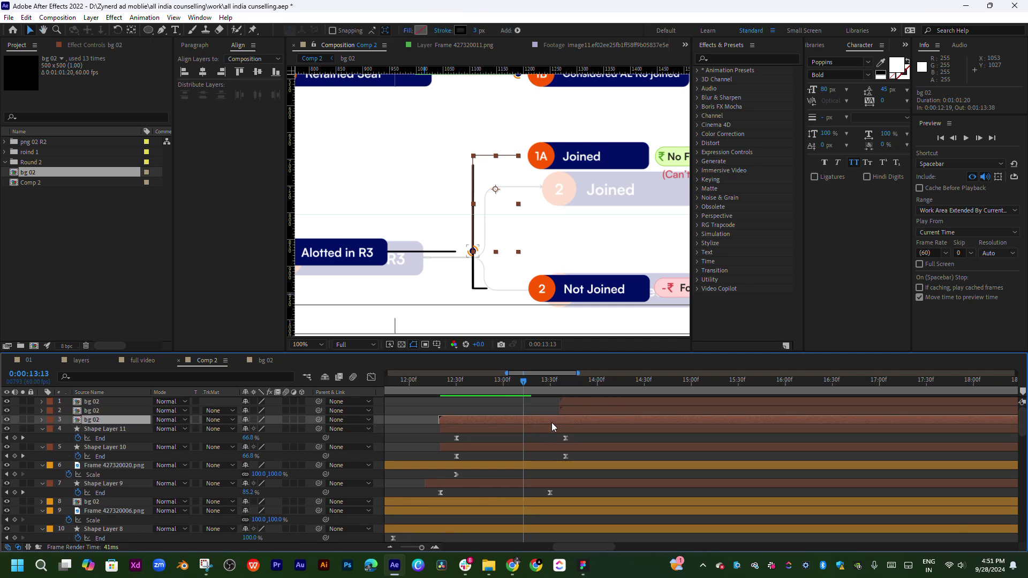
{"action": "left_click_drag", "start_coordinate": [460, 381], "coordinate": [549, 385]}
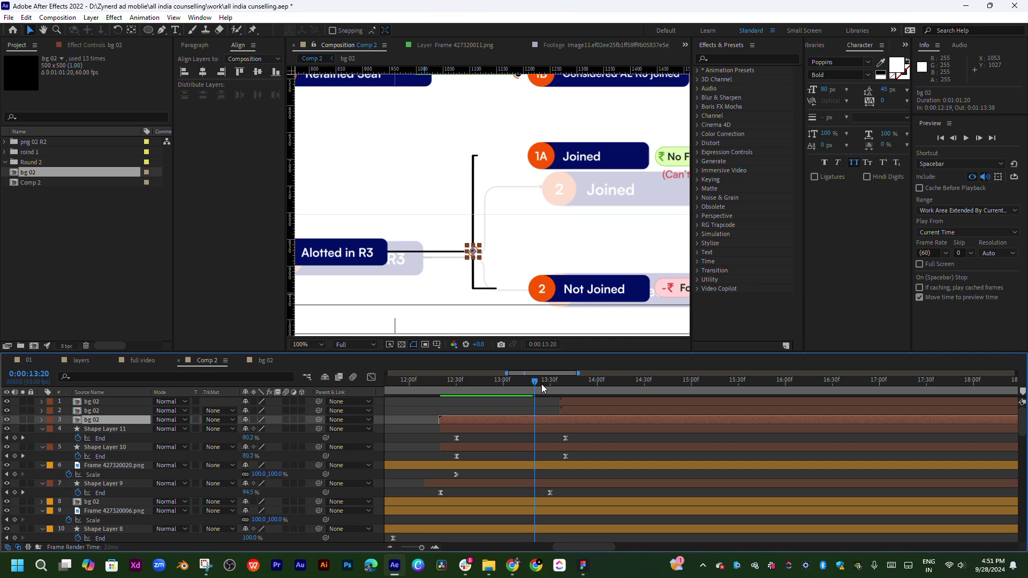
- Start the Shape Layer 10 and 11 branch lines later and review them at 13:22
{"action": "left_click", "coordinate": [571, 455]}
{"action": "left_click", "coordinate": [547, 432], "text": "ctrl"}
{"action": "left_click_drag", "start_coordinate": [543, 429], "coordinate": [625, 428]}
{"action": "left_click", "coordinate": [586, 455]}
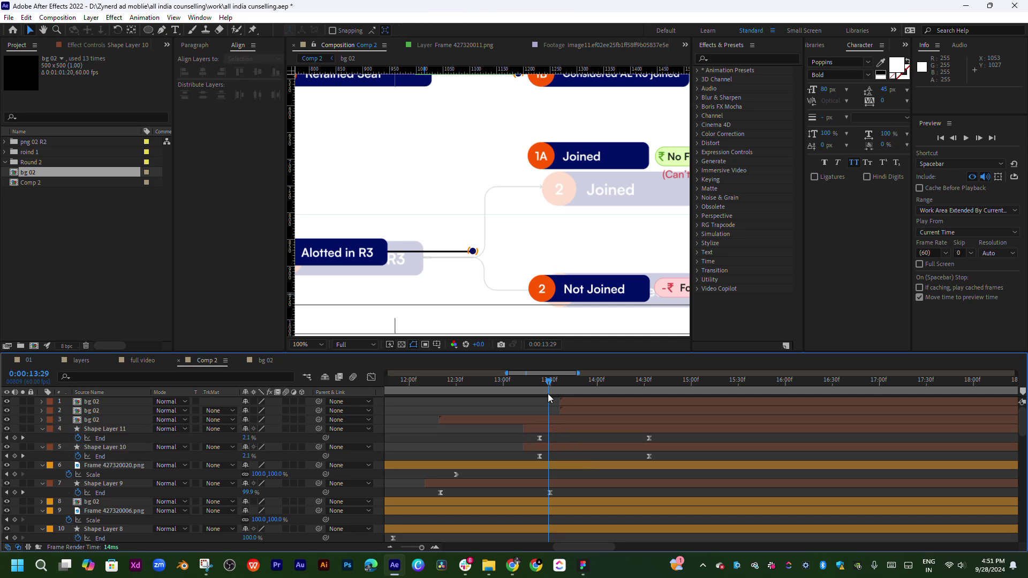
{"action": "left_click", "coordinate": [538, 384]}
{"action": "left_click_drag", "start_coordinate": [538, 384], "coordinate": [539, 383]}
- Delay the bg 02 junction dot layer, then pull it back one frame
{"action": "left_click_drag", "start_coordinate": [548, 420], "coordinate": [604, 421]}
{"action": "mouse_move", "coordinate": [506, 251]}
{"action": "left_mouse_down"}
{"action": "mouse_move", "coordinate": [523, 250]}
{"action": "mouse_move", "coordinate": [540, 188]}
{"action": "left_mouse_up"}
{"action": "scroll", "coordinate": [523, 250], "scroll_direction": "up", "scroll_amount": 2}
- Start the junction dot slightly later and preview the branch line and dot timing
{"action": "key", "text": "v"}
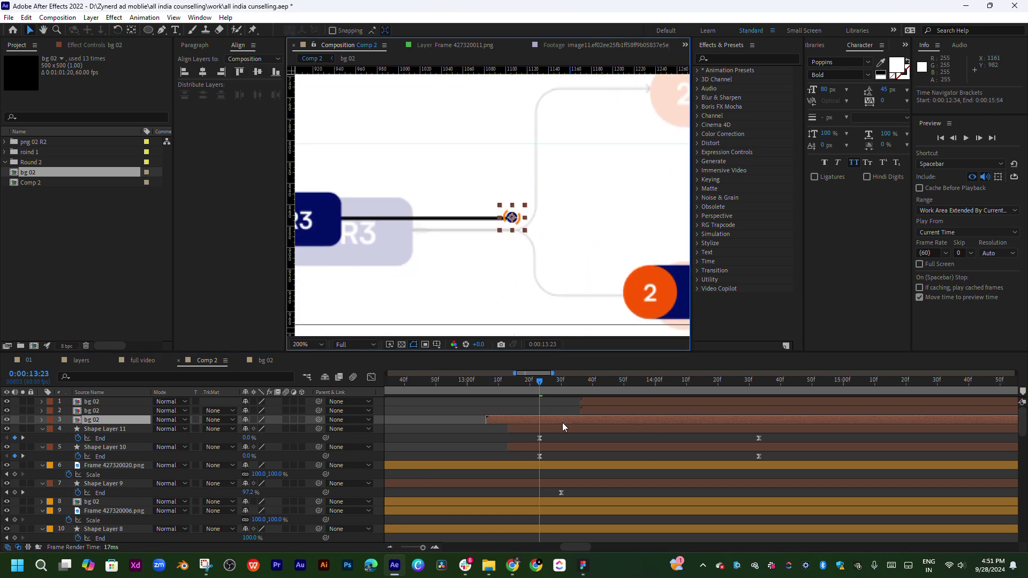
{"action": "scroll", "coordinate": [562, 422], "scroll_direction": "up", "scroll_amount": 3}
{"action": "left_click_drag", "start_coordinate": [596, 421], "coordinate": [621, 422]}
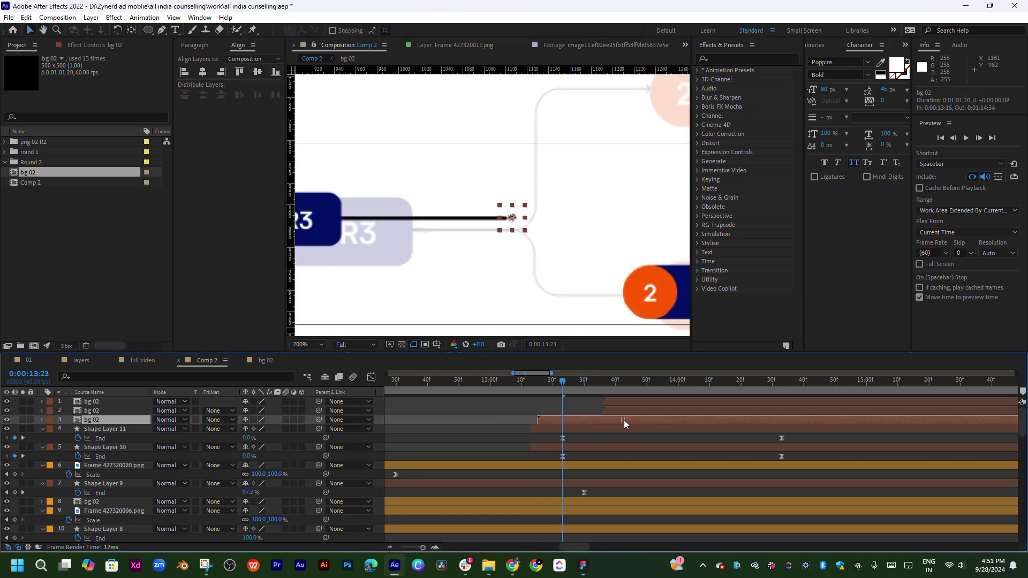
{"action": "key", "text": "space"}
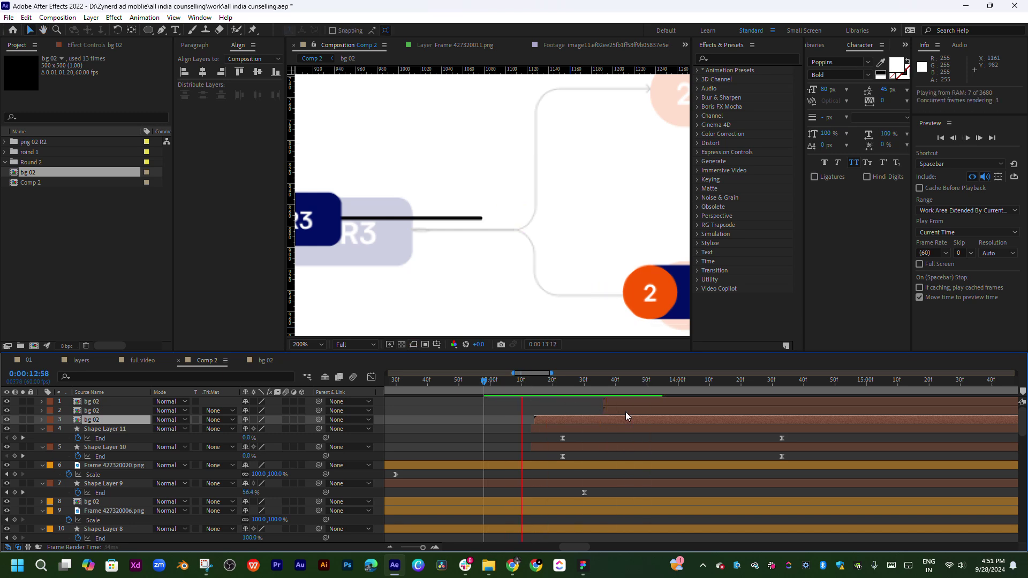
{"action": "left_click", "coordinate": [510, 381]}
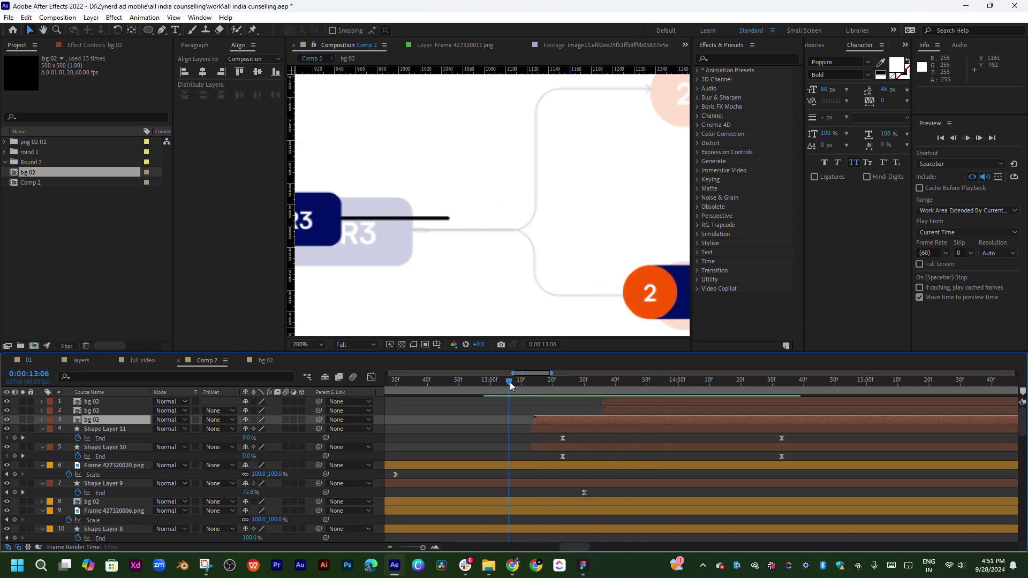
{"action": "left_click_drag", "start_coordinate": [509, 381], "coordinate": [564, 381]}
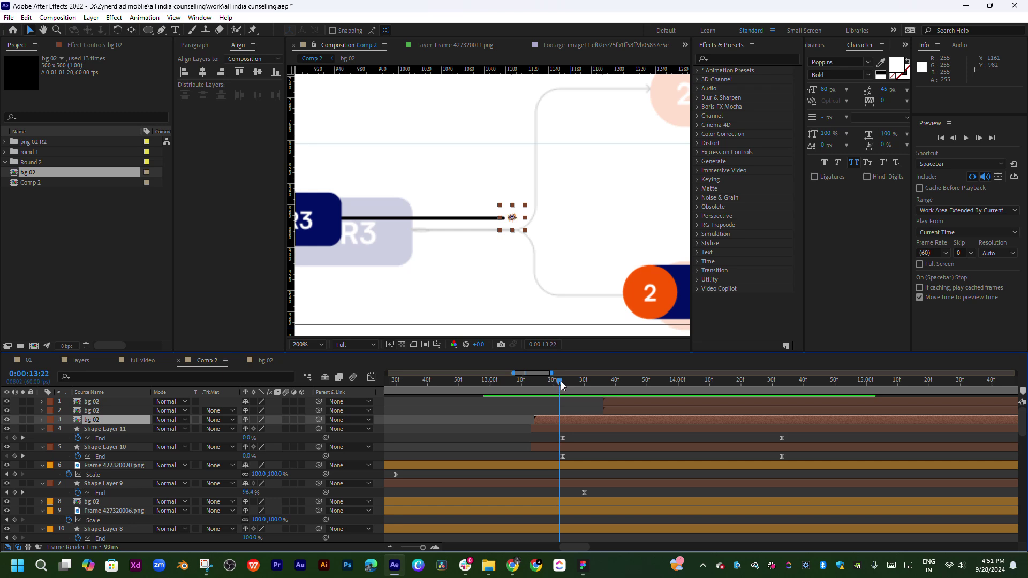
{"action": "key", "text": "space"}
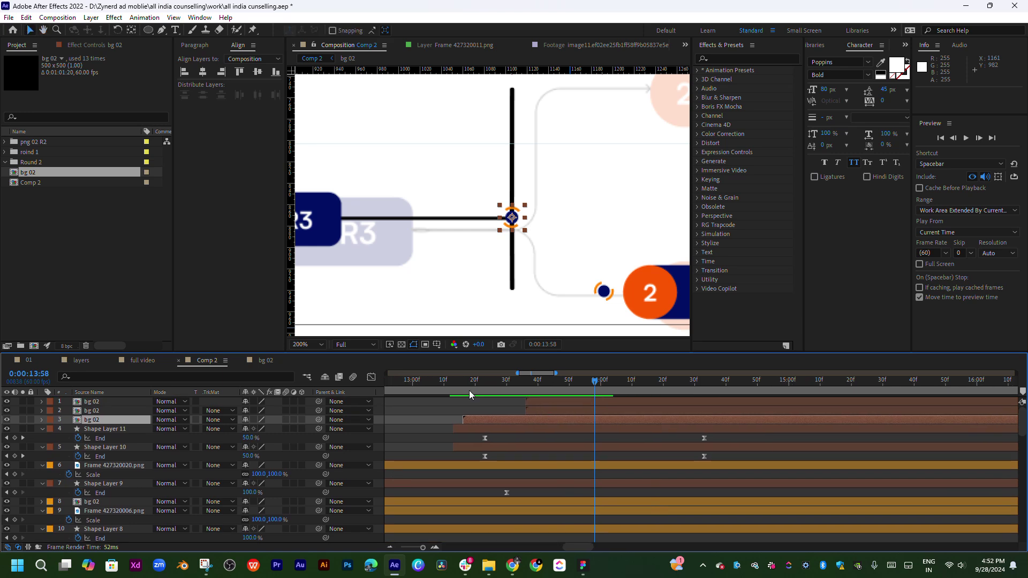
- Replay the branch animation from 13:10 and again from 13:23
{"action": "left_click", "coordinate": [450, 384]}
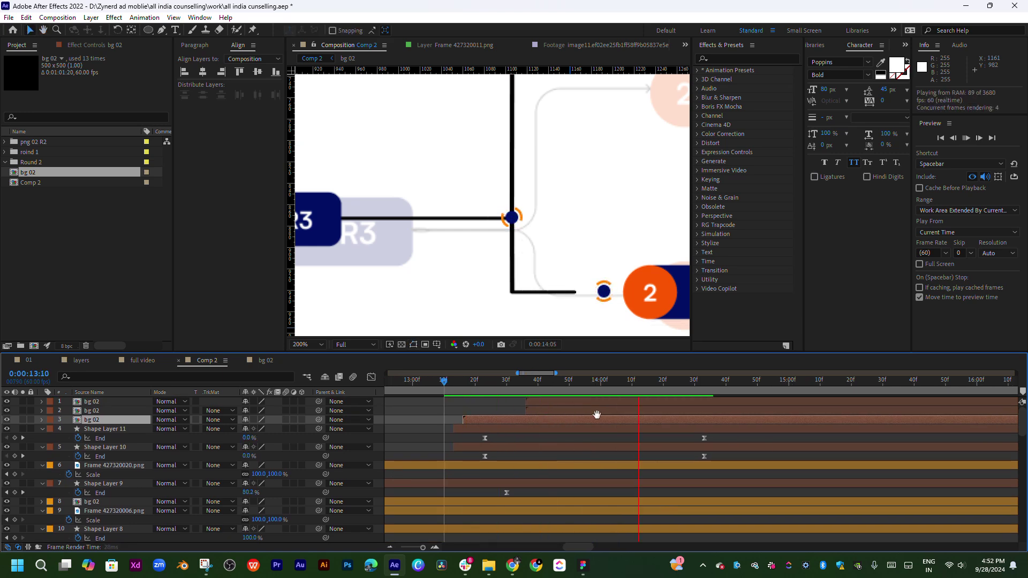
{"action": "key", "text": "space"}
{"action": "left_click", "coordinate": [420, 380]}
{"action": "key", "text": "space"}
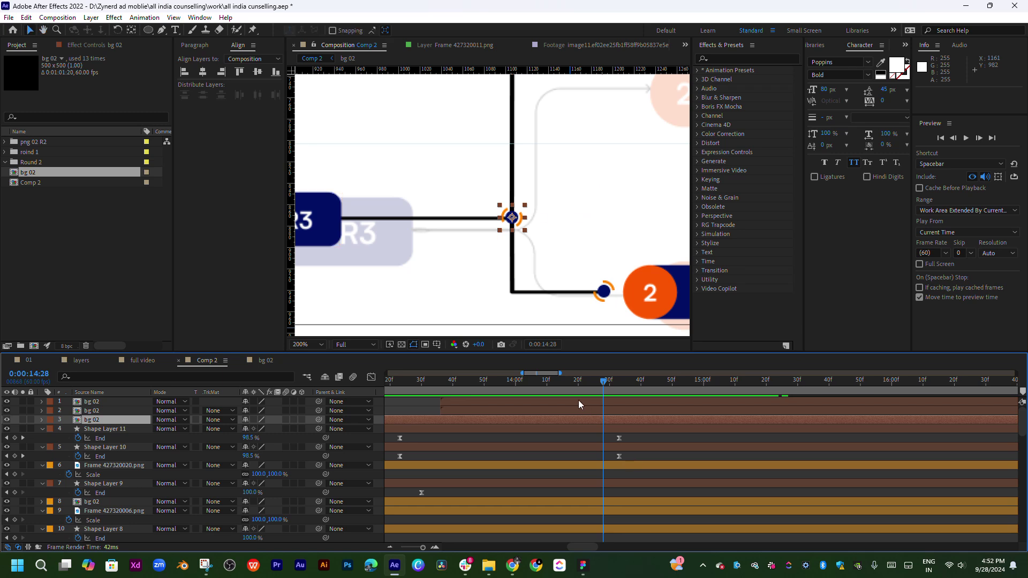
- Delay both bg 02 dot layers to start around 14:28, then preview and return to 14:33
{"action": "left_click_drag", "start_coordinate": [554, 381], "coordinate": [619, 384]}
{"action": "left_click", "coordinate": [620, 411]}
{"action": "left_click", "coordinate": [621, 402], "text": "shift"}
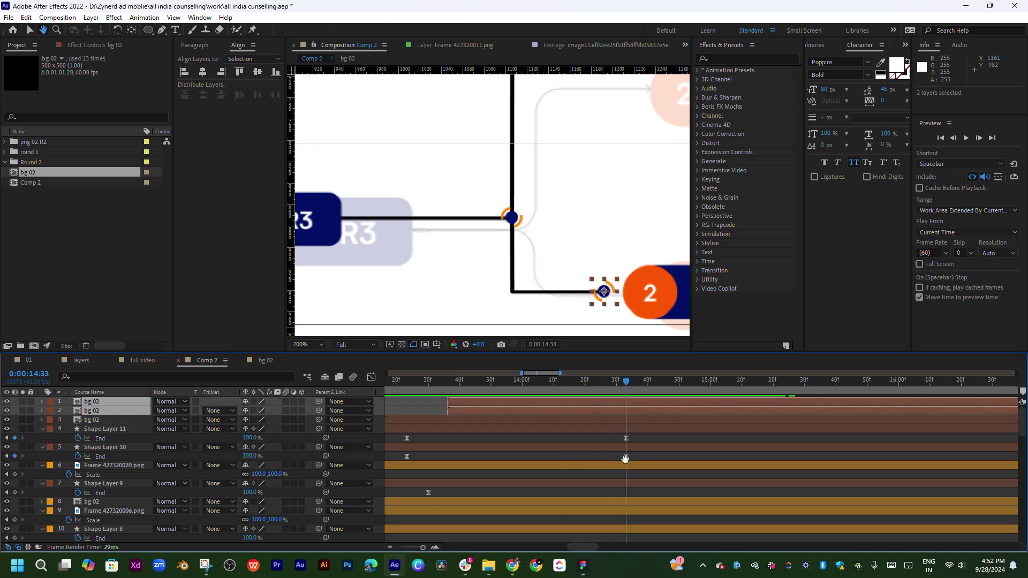
{"action": "left_click_drag", "start_coordinate": [599, 411], "coordinate": [671, 412]}
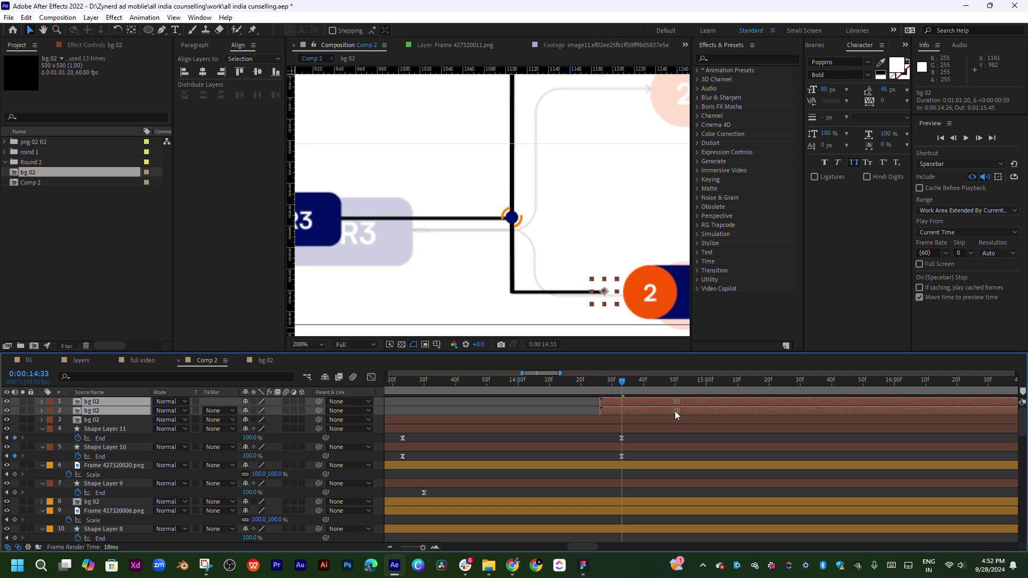
{"action": "left_click_drag", "start_coordinate": [599, 401], "coordinate": [604, 401]}
{"action": "key", "text": "space"}
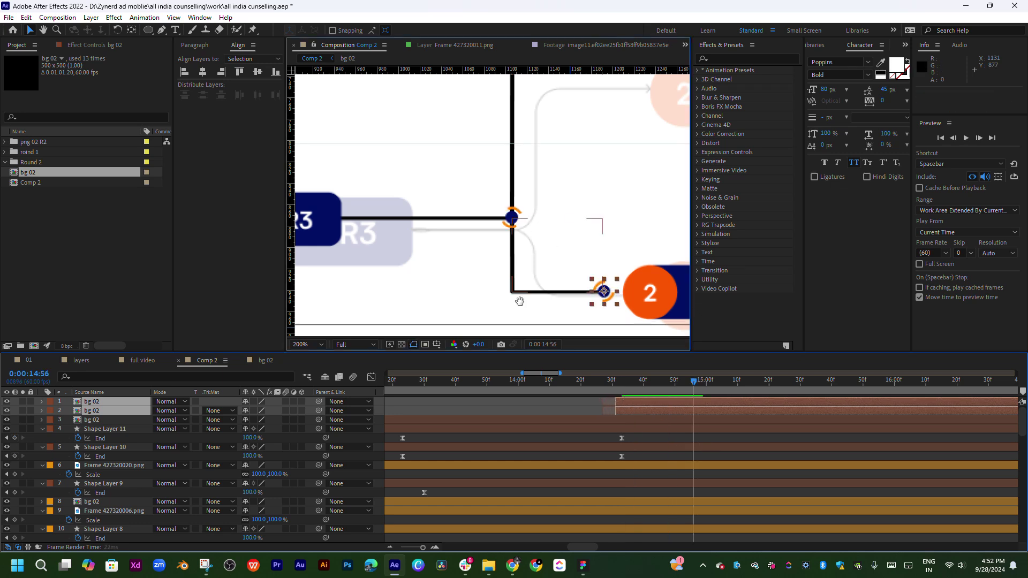
{"action": "left_click_drag", "start_coordinate": [519, 300], "coordinate": [482, 415]}
{"action": "left_click_drag", "start_coordinate": [618, 387], "coordinate": [622, 386]}
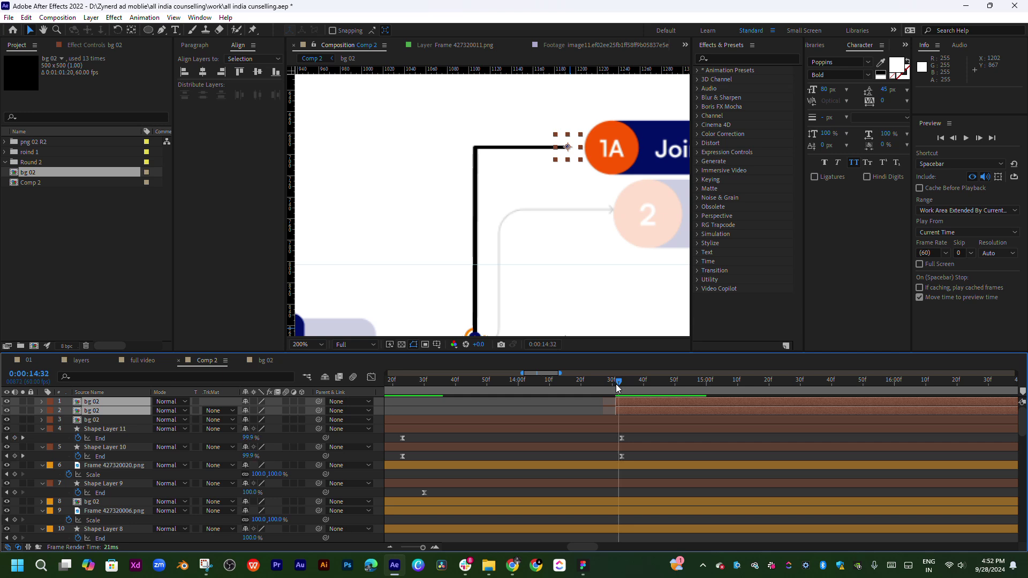
- Delay Shape Layer 10 and a bg 02 dot layer, bring both to the top, and nudge them later
{"action": "scroll", "coordinate": [554, 201], "scroll_direction": "down", "scroll_amount": 1}
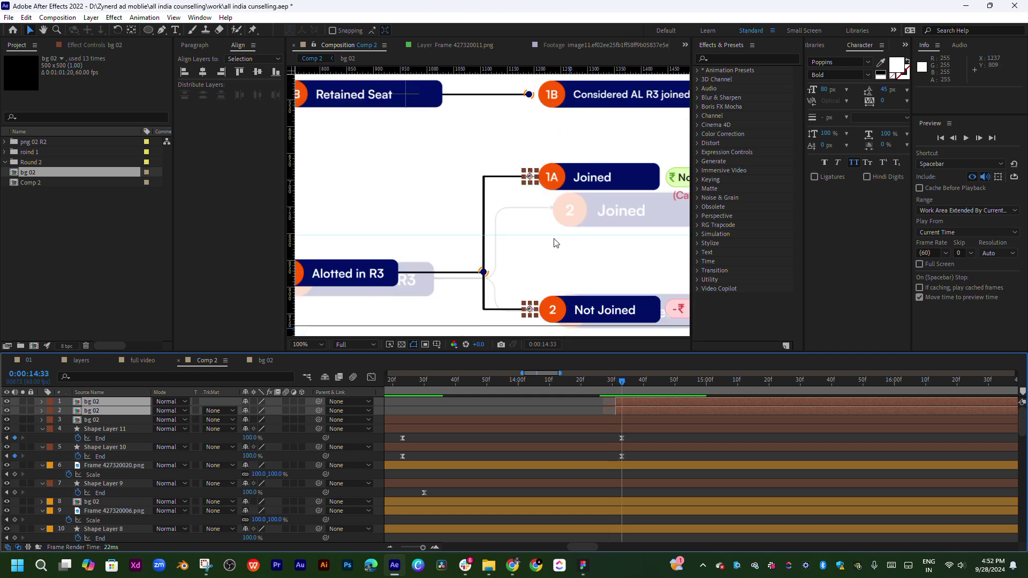
{"action": "left_click_drag", "start_coordinate": [554, 201], "coordinate": [554, 152]}
{"action": "left_click", "coordinate": [481, 246]}
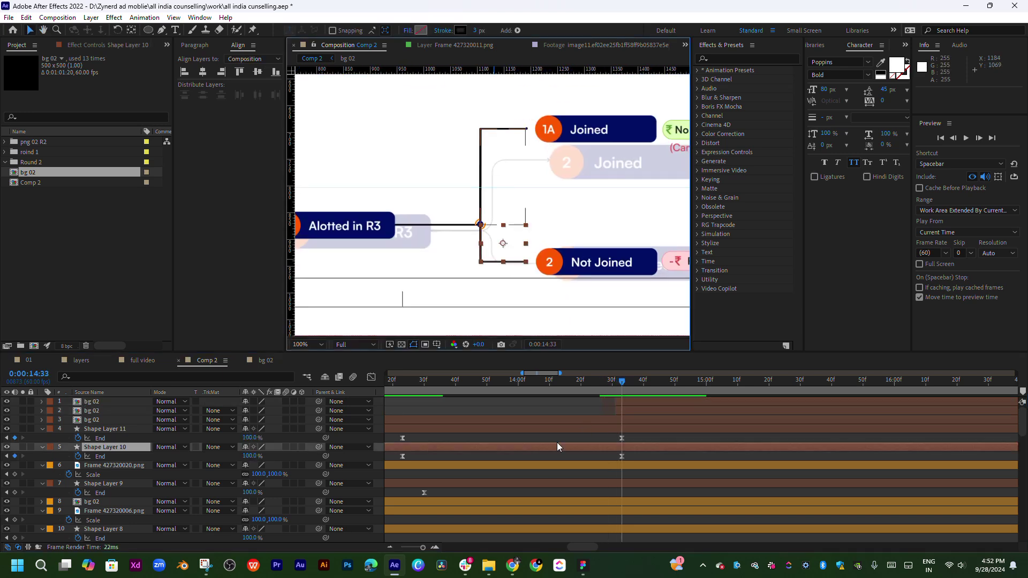
{"action": "left_click_drag", "start_coordinate": [553, 447], "coordinate": [599, 447]}
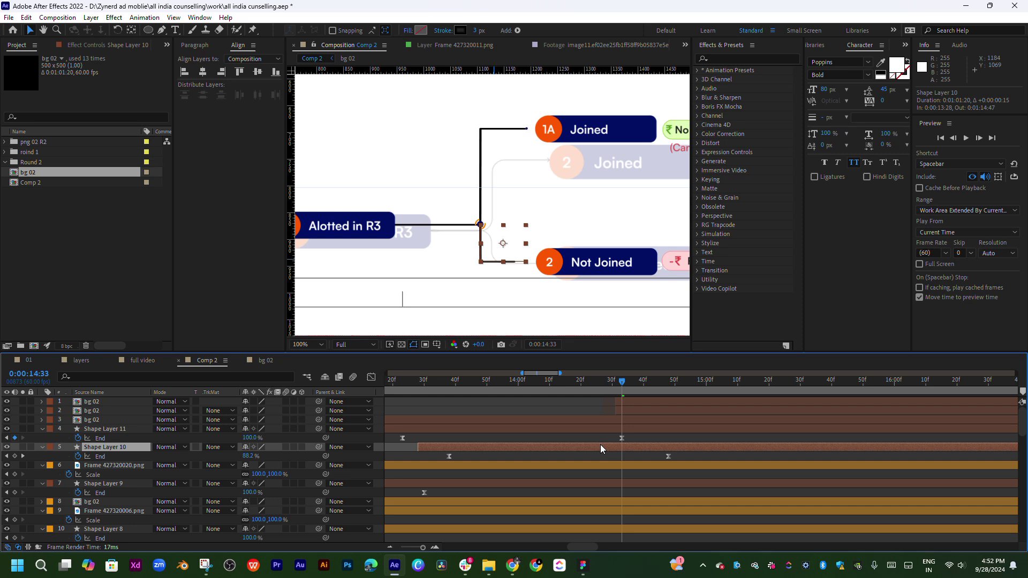
{"action": "key", "text": "ctrl+z"}
{"action": "left_click", "coordinate": [635, 409]}
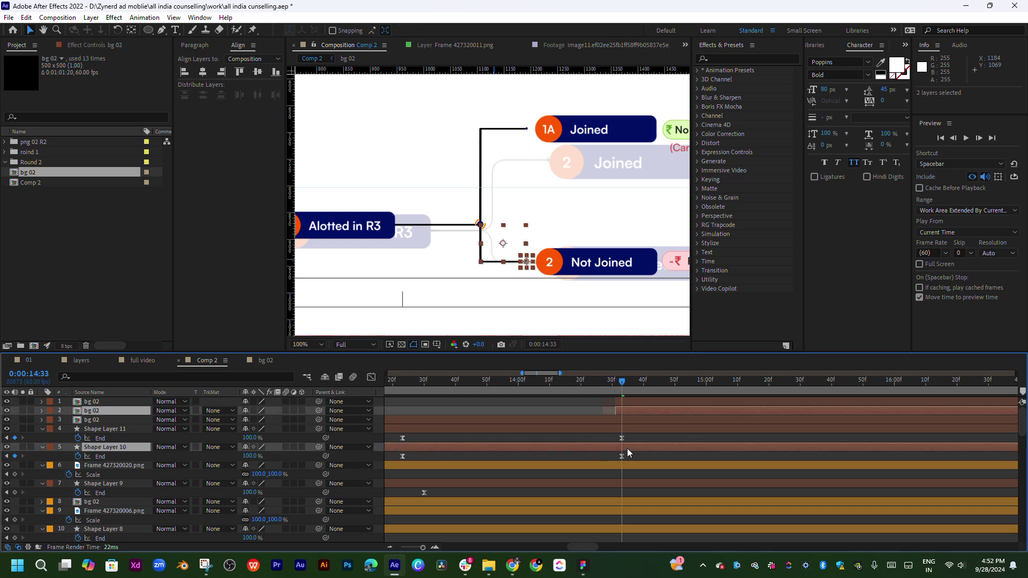
{"action": "left_click_drag", "start_coordinate": [627, 448], "coordinate": [696, 448]}
{"action": "key", "text": "ctrl+shift+bracketright"}
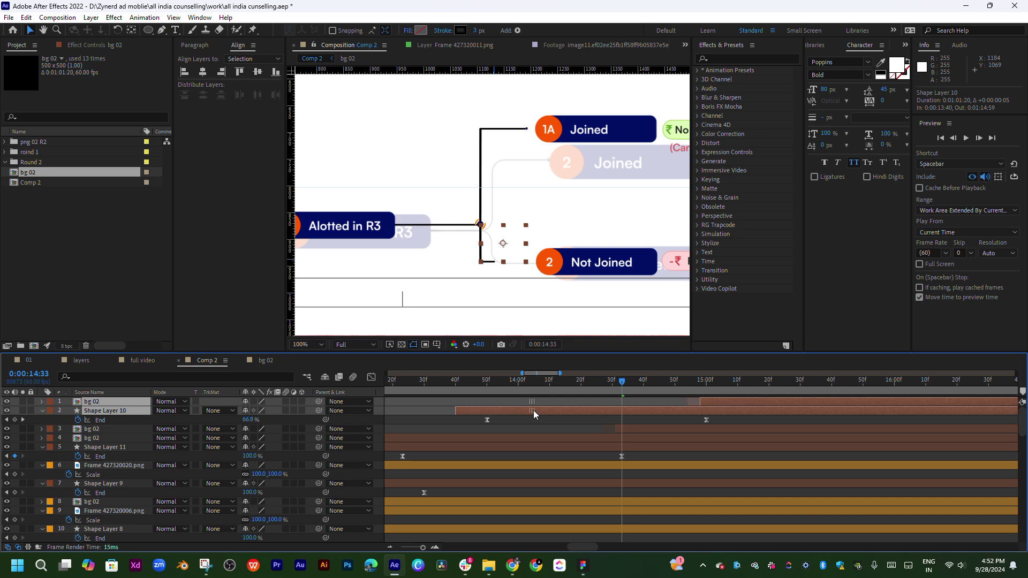
{"action": "left_click_drag", "start_coordinate": [529, 410], "coordinate": [544, 410]}
- Preview the retimed branch lines and inspect them partly drawn on around 14:41
{"action": "key", "text": "space"}
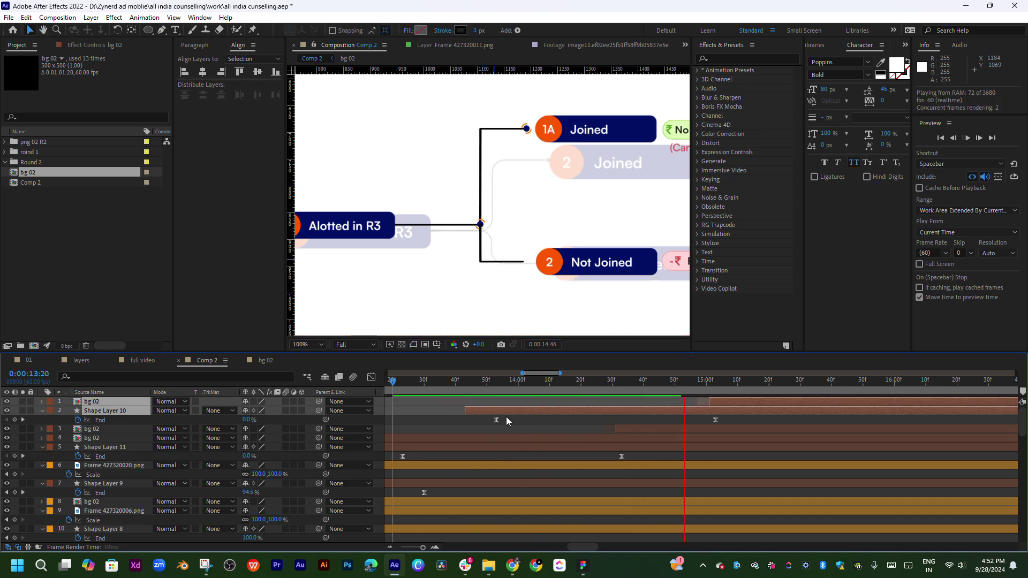
{"action": "key", "text": "space"}
{"action": "left_click_drag", "start_coordinate": [502, 384], "coordinate": [646, 387]}
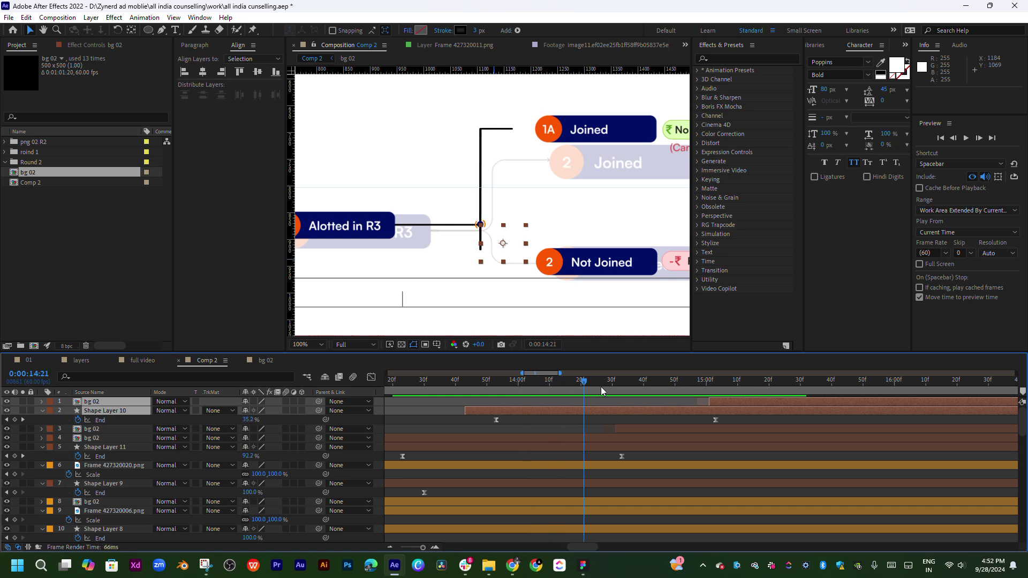
{"action": "left_click_drag", "start_coordinate": [652, 385], "coordinate": [623, 402]}
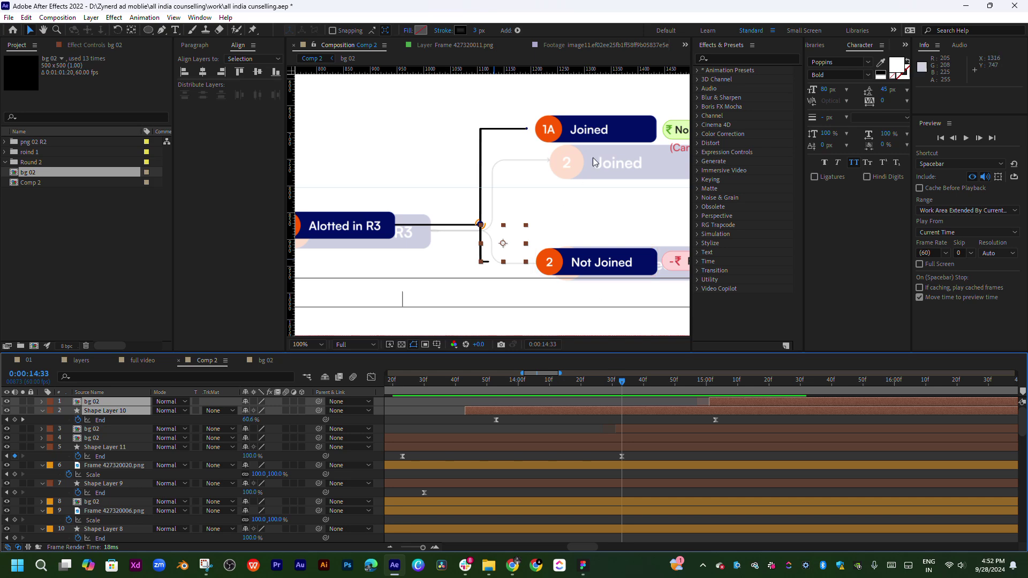
- Select the 1A Joined box and its No Forfeiture tag
{"action": "left_click_drag", "start_coordinate": [592, 157], "coordinate": [501, 227]}
{"action": "left_click", "coordinate": [500, 198]}
{"action": "left_click", "coordinate": [620, 206], "text": "shift"}
- Bring the 1A box, No Forfeiture tag and (Can't Resign) text to the top, starting near 14:09
{"action": "left_click", "coordinate": [614, 219], "text": "shift"}
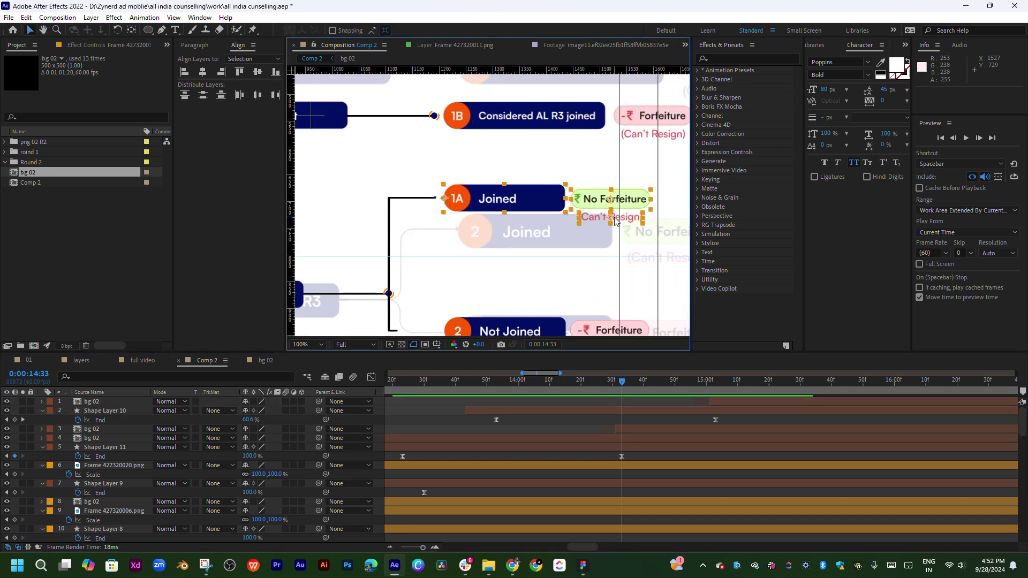
{"action": "key", "text": "ctrl+shift+bracketright"}
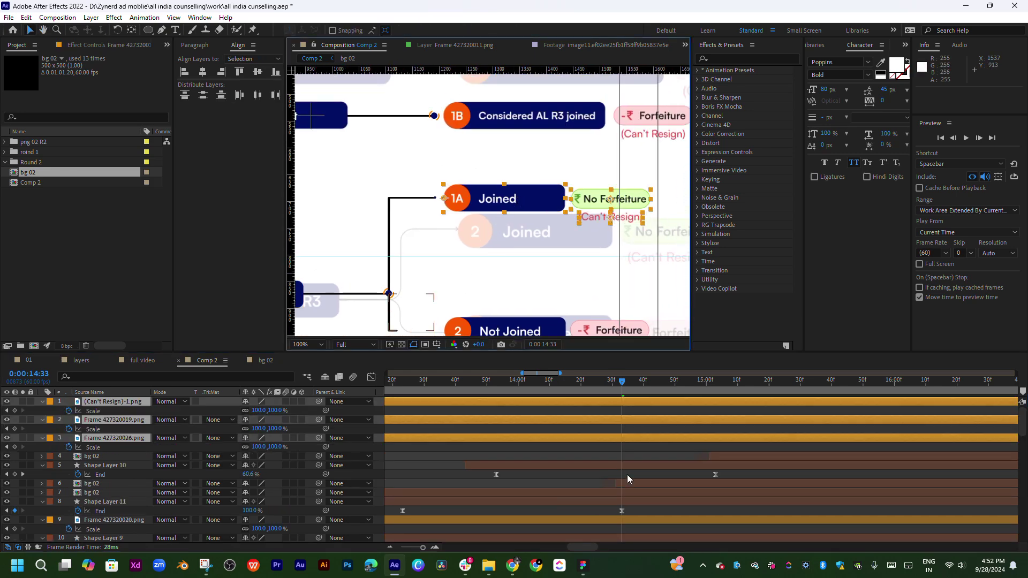
{"action": "scroll", "coordinate": [627, 474], "scroll_direction": "down", "scroll_amount": 2}
{"action": "left_click_drag", "start_coordinate": [535, 436], "coordinate": [678, 445]}
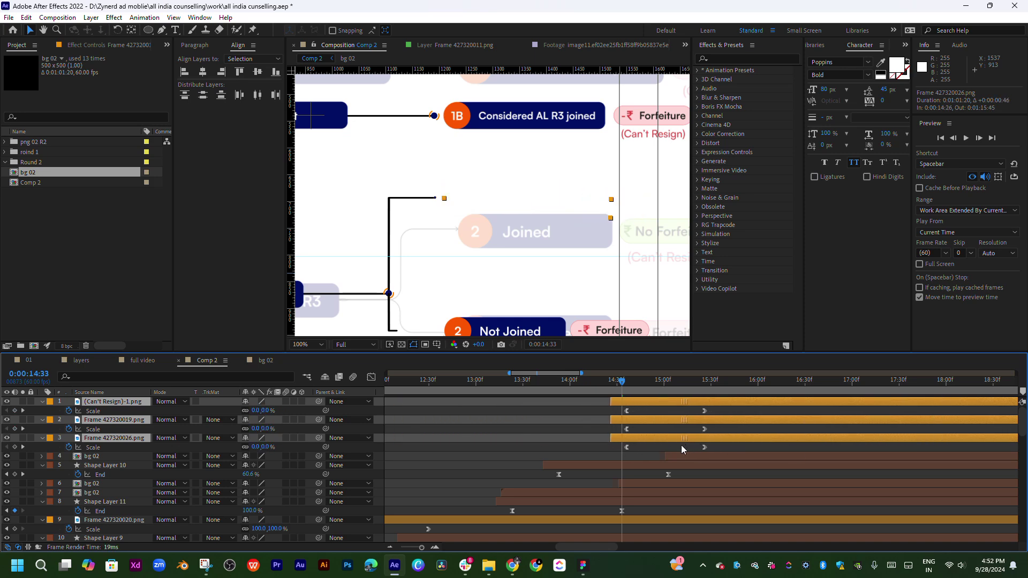
{"action": "scroll", "coordinate": [679, 445], "scroll_direction": "up", "scroll_amount": 2}
{"action": "scroll", "coordinate": [679, 445], "scroll_direction": "up", "scroll_amount": 2}
{"action": "scroll", "coordinate": [649, 448], "scroll_direction": "right", "scroll_amount": 1}
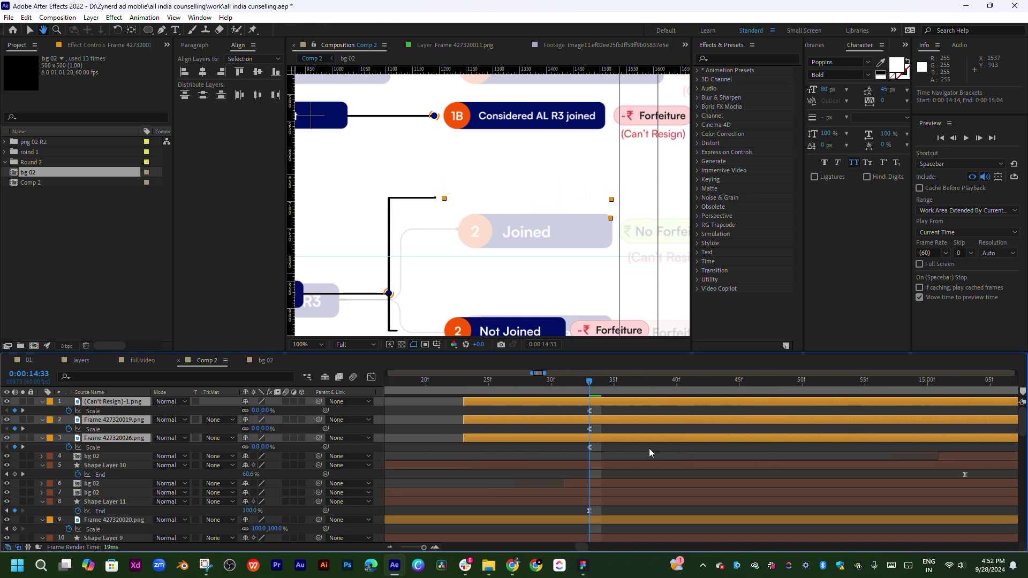
{"action": "left_click_drag", "start_coordinate": [639, 435], "coordinate": [605, 439]}
- Raise the No Forfeiture tag and (Can't Resign) text one level and delay their pop-up
{"action": "left_click", "coordinate": [603, 438]}
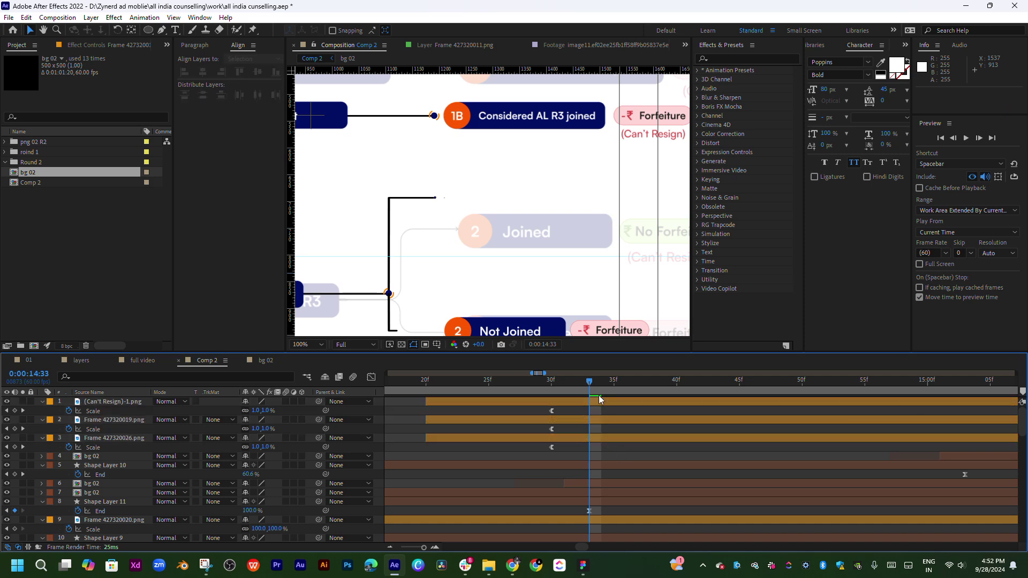
{"action": "scroll", "coordinate": [600, 381], "scroll_direction": "down", "scroll_amount": 2}
{"action": "scroll", "coordinate": [608, 390], "scroll_direction": "right", "scroll_amount": 2}
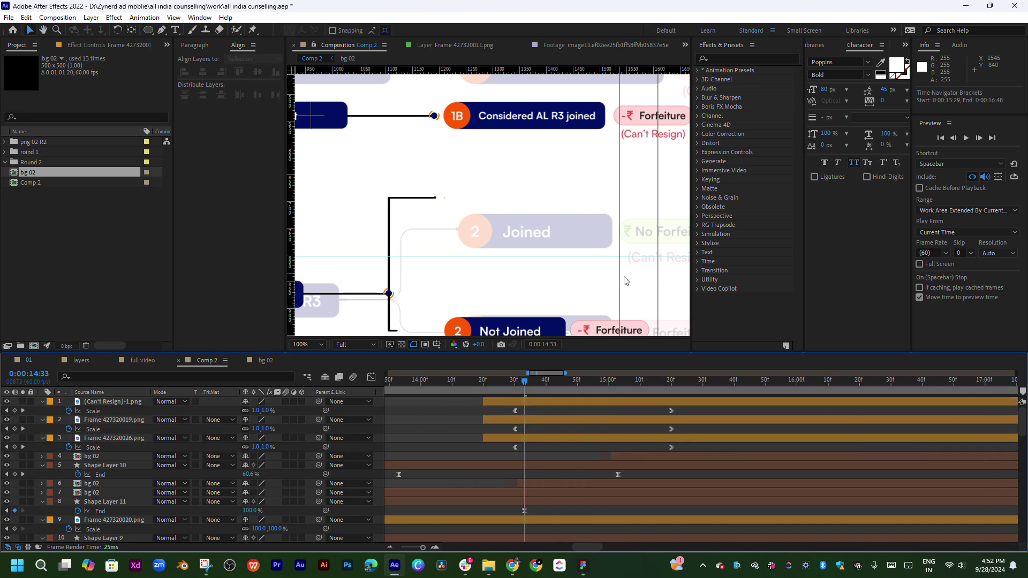
{"action": "scroll", "coordinate": [620, 280], "scroll_direction": "right", "scroll_amount": 1}
{"action": "left_click_drag", "start_coordinate": [618, 379], "coordinate": [726, 380]}
{"action": "scroll", "coordinate": [571, 220], "scroll_direction": "right", "scroll_amount": 1}
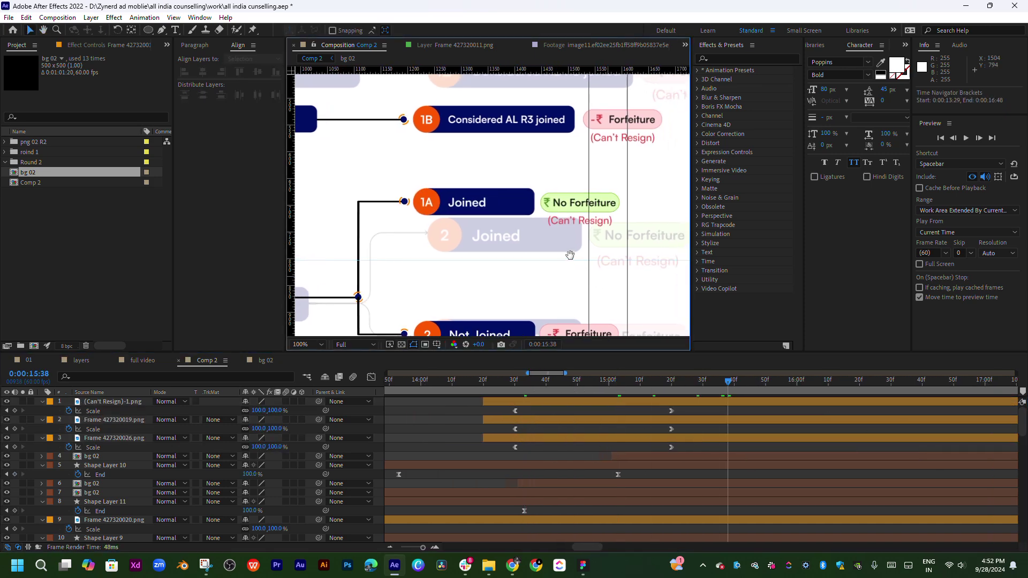
{"action": "left_click", "coordinate": [570, 221]}
{"action": "left_click", "coordinate": [578, 207], "text": "shift"}
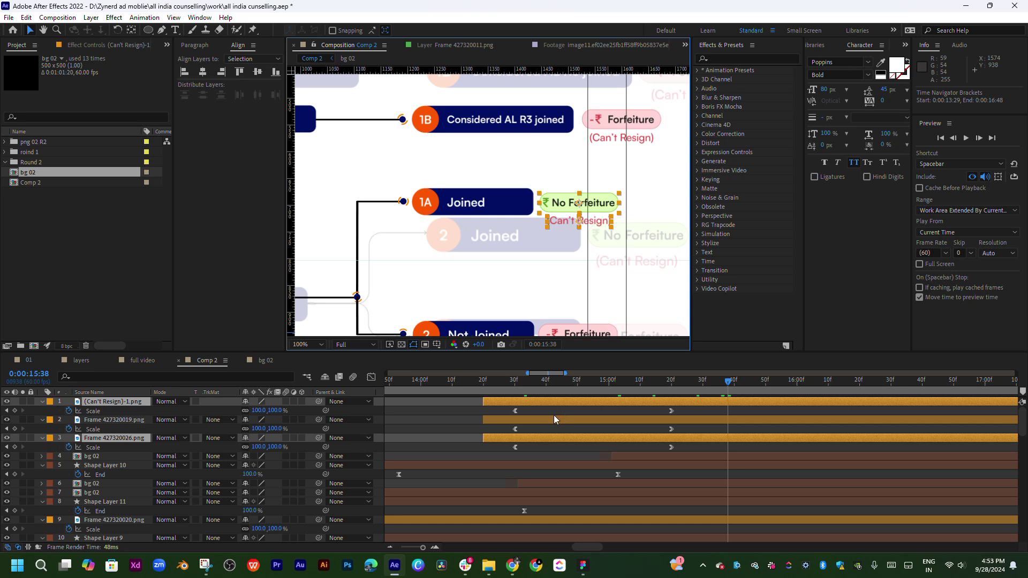
{"action": "key", "text": "ctrl+bracketright"}
{"action": "left_click_drag", "start_coordinate": [555, 415], "coordinate": [703, 419]}
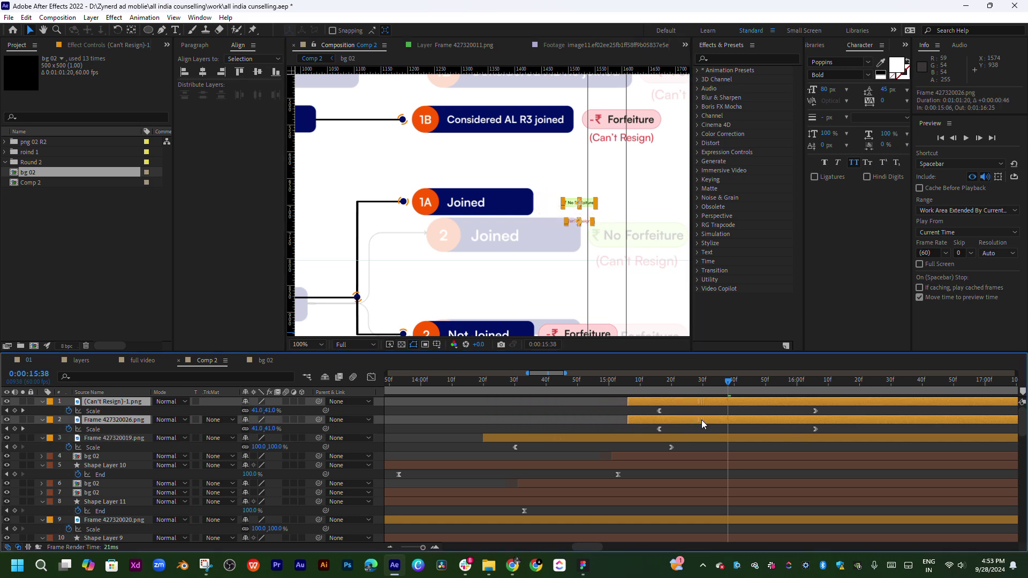
- Preview the tag pop-up from 14:30 and stop at 15:04 with the 1A box fully shown
{"action": "left_click", "coordinate": [517, 381]}
{"action": "key", "text": "space"}
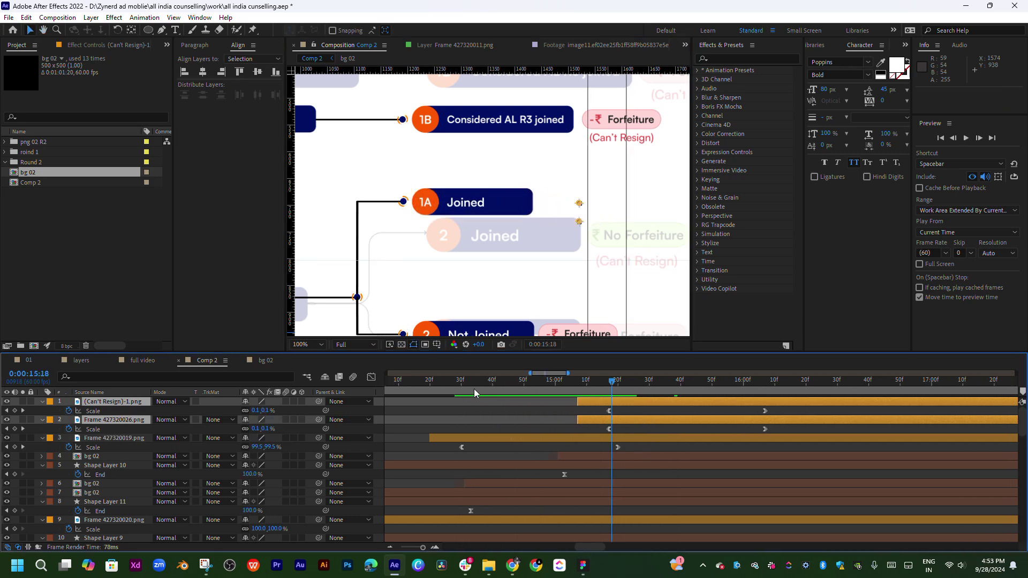
{"action": "left_click", "coordinate": [474, 388]}
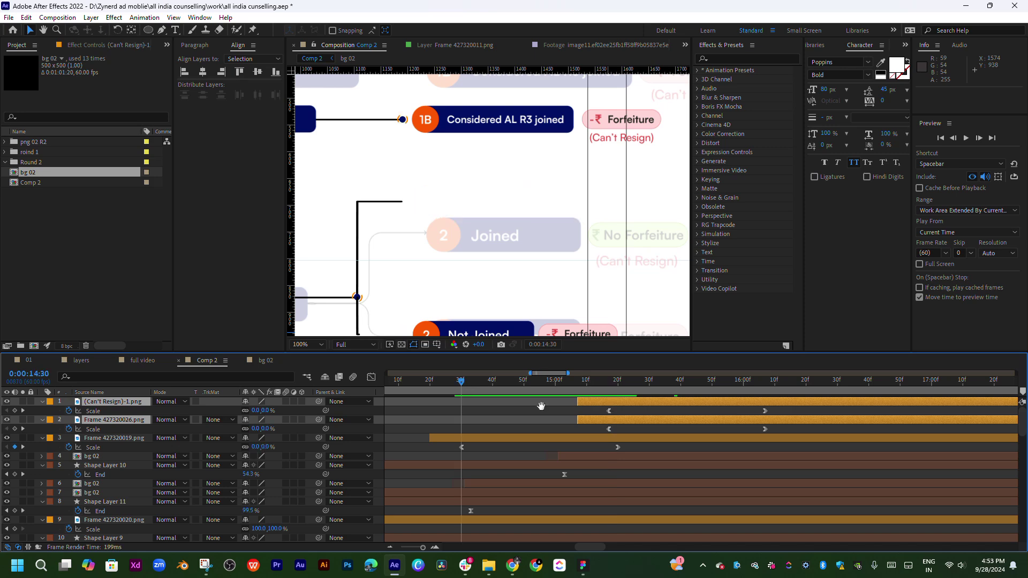
{"action": "key", "text": "space"}
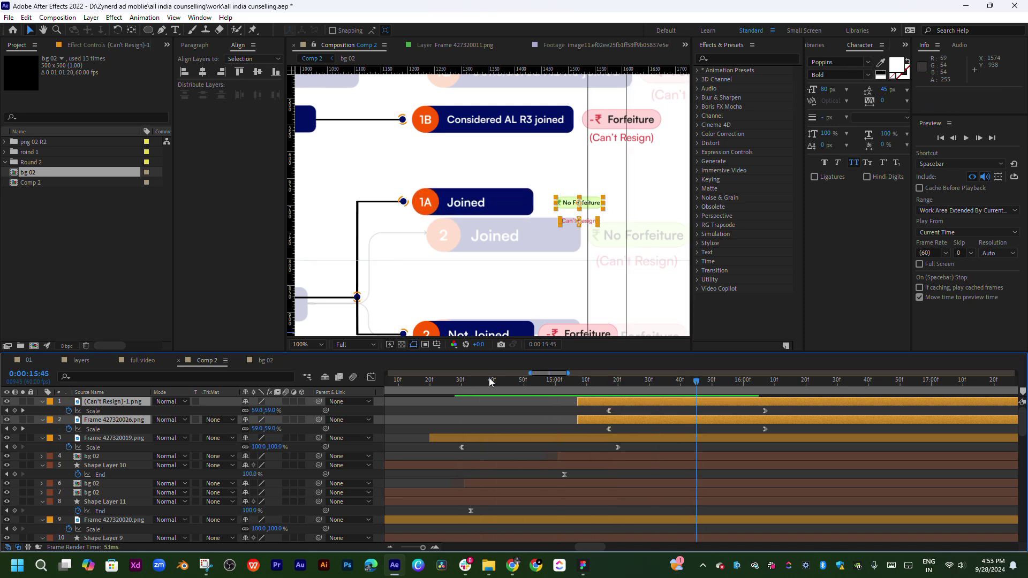
{"action": "left_click", "coordinate": [489, 379]}
{"action": "key", "text": "space"}
{"action": "mouse_move", "coordinate": [574, 381]}
{"action": "left_mouse_down"}
{"action": "mouse_move", "coordinate": [554, 394]}
{"action": "mouse_move", "coordinate": [618, 391]}
{"action": "left_mouse_up"}
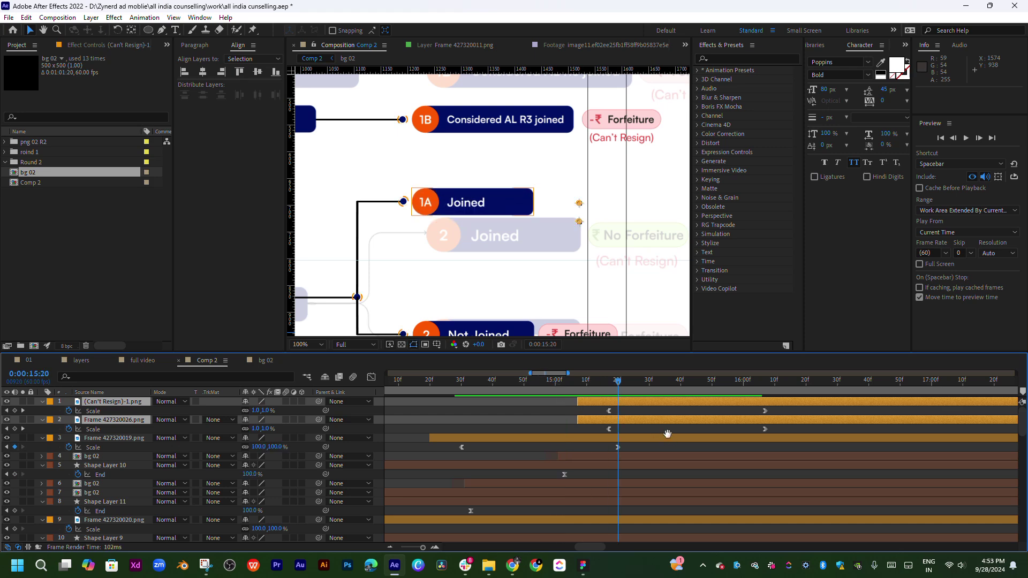
- Select the Scale keyframes of both tag layers and scrub back through the scale-in
{"action": "scroll", "coordinate": [567, 434], "scroll_direction": "right", "scroll_amount": 3}
{"action": "left_click", "coordinate": [569, 437]}
{"action": "left_click", "coordinate": [658, 381]}
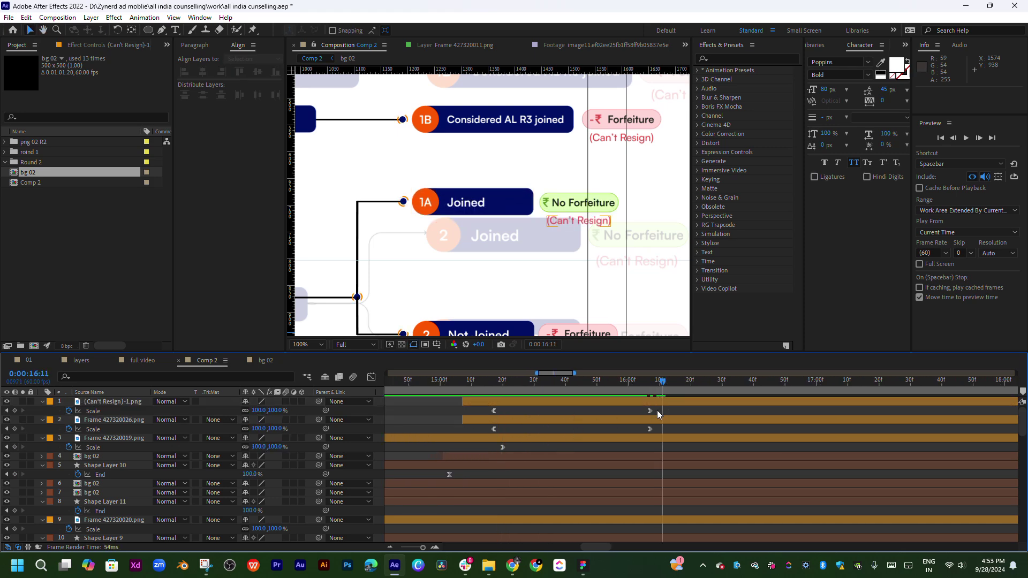
{"action": "left_click_drag", "start_coordinate": [658, 411], "coordinate": [482, 434]}
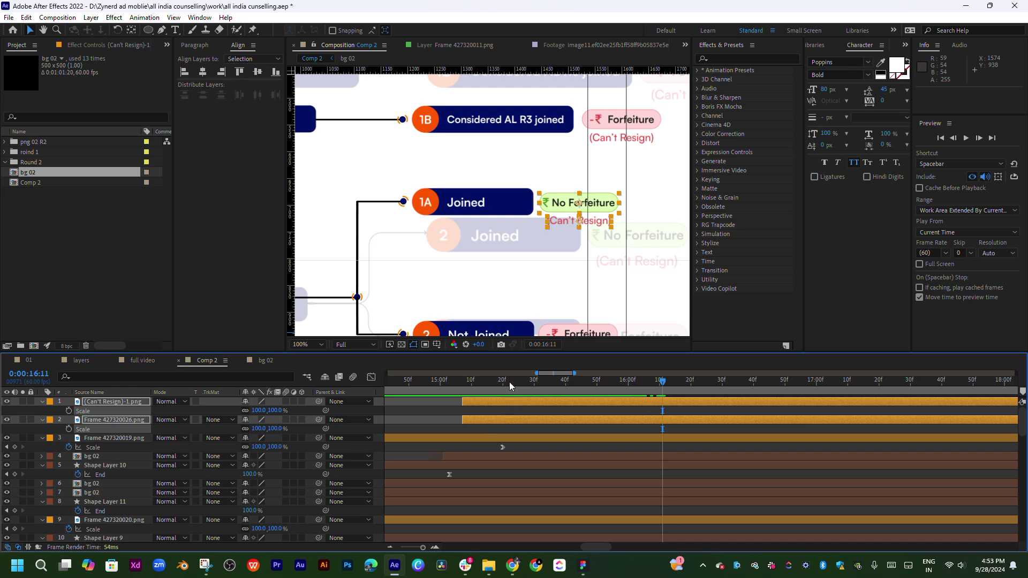
{"action": "mouse_move", "coordinate": [509, 381]}
{"action": "left_mouse_down"}
{"action": "mouse_move", "coordinate": [471, 399]}
{"action": "mouse_move", "coordinate": [491, 396]}
{"action": "left_mouse_up"}
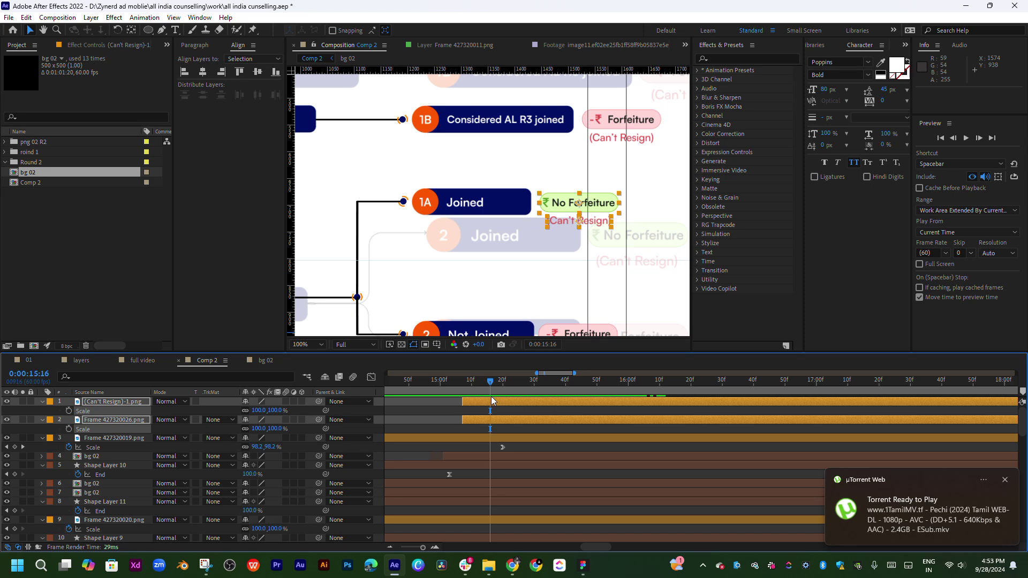
- Select all layers, collapse their properties, show only Scale, and enlarge the timeline
{"action": "key", "text": "ctrl+a"}
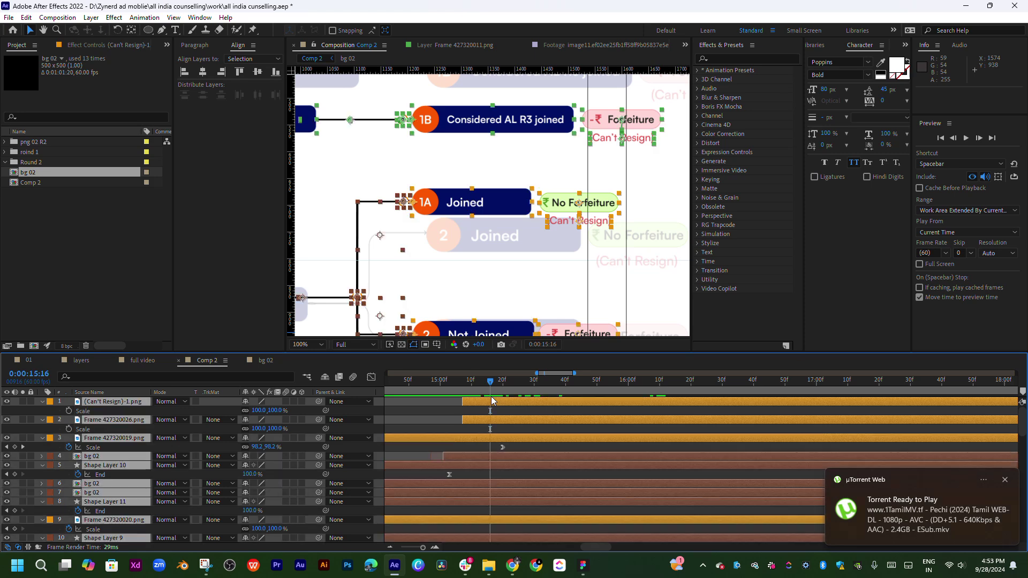
{"action": "key", "text": "u"}
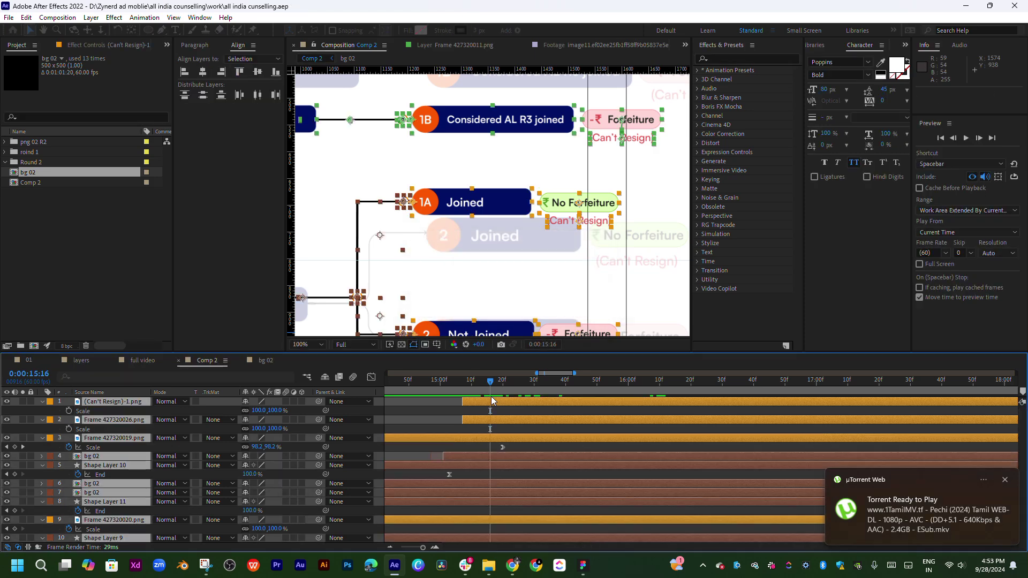
{"action": "key", "text": "s"}
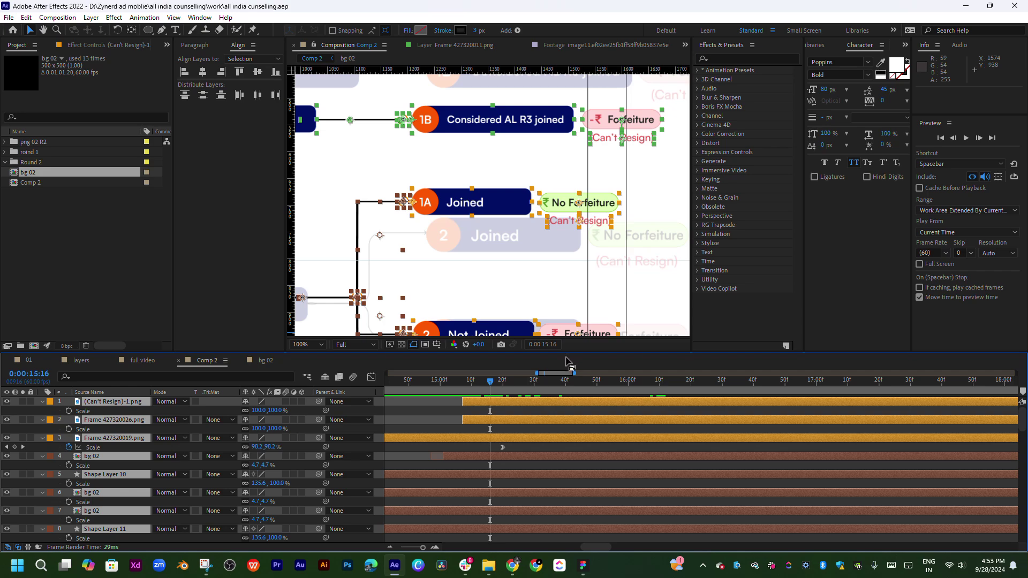
{"action": "left_click_drag", "start_coordinate": [572, 352], "coordinate": [591, 125]}
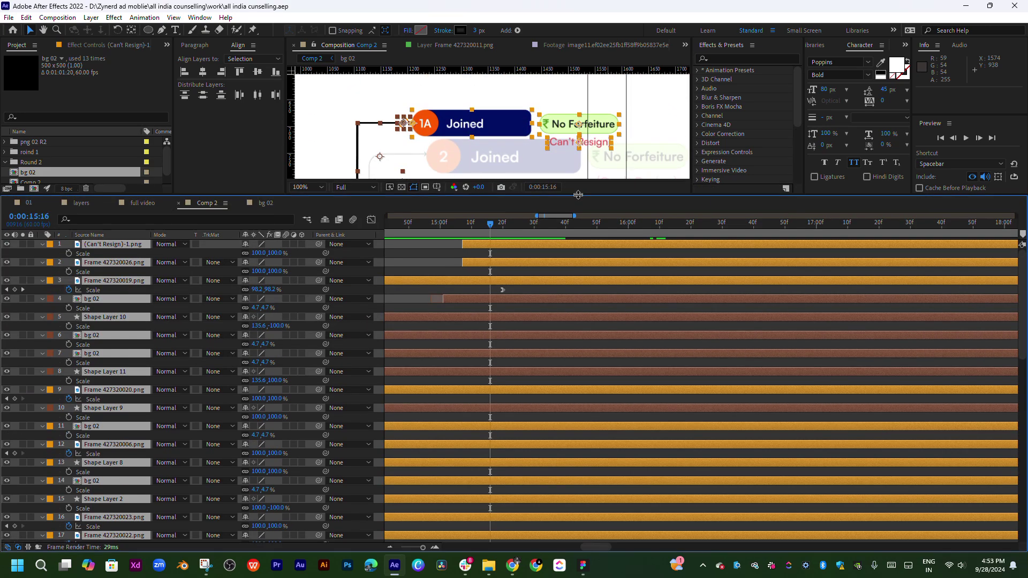
- Scroll through every layer's Scale values, then give the composition view more room again
{"action": "scroll", "coordinate": [635, 334], "scroll_direction": "down", "scroll_amount": 5}
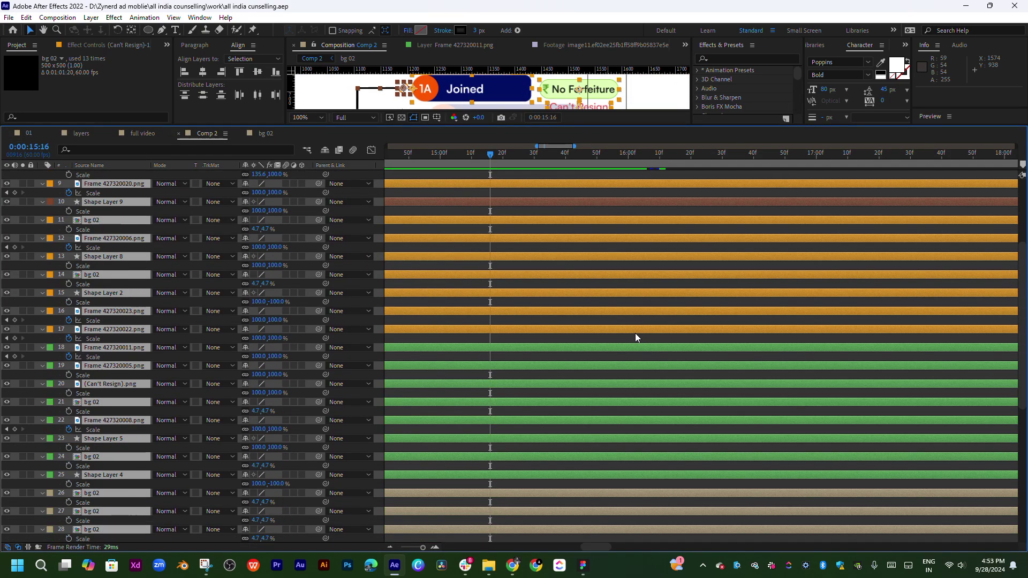
{"action": "scroll", "coordinate": [636, 334], "scroll_direction": "down", "scroll_amount": 2}
{"action": "scroll", "coordinate": [635, 334], "scroll_direction": "down", "scroll_amount": 3}
{"action": "scroll", "coordinate": [620, 389], "scroll_direction": "up", "scroll_amount": 1}
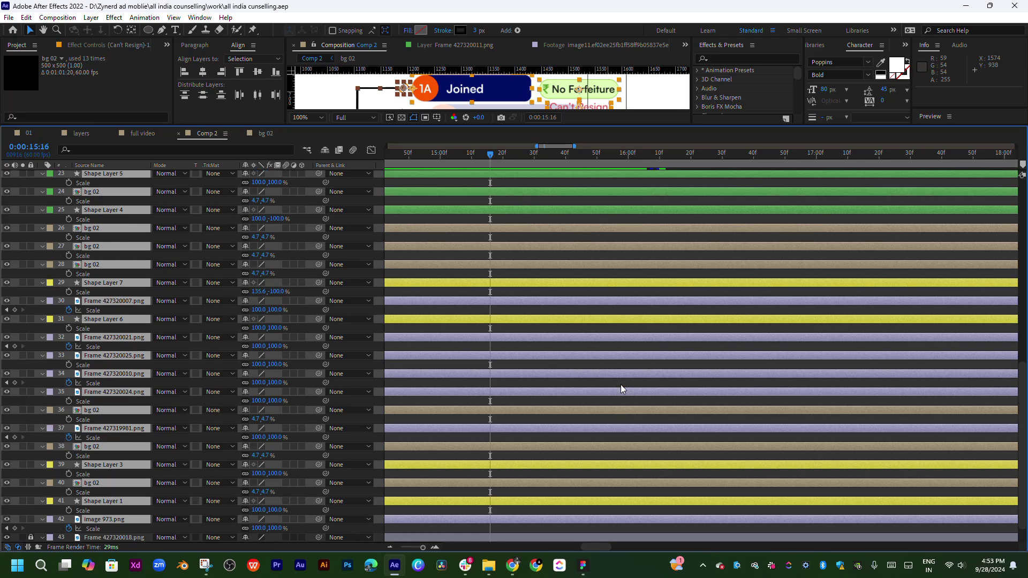
{"action": "scroll", "coordinate": [621, 388], "scroll_direction": "up", "scroll_amount": 3}
{"action": "scroll", "coordinate": [621, 388], "scroll_direction": "up", "scroll_amount": 11}
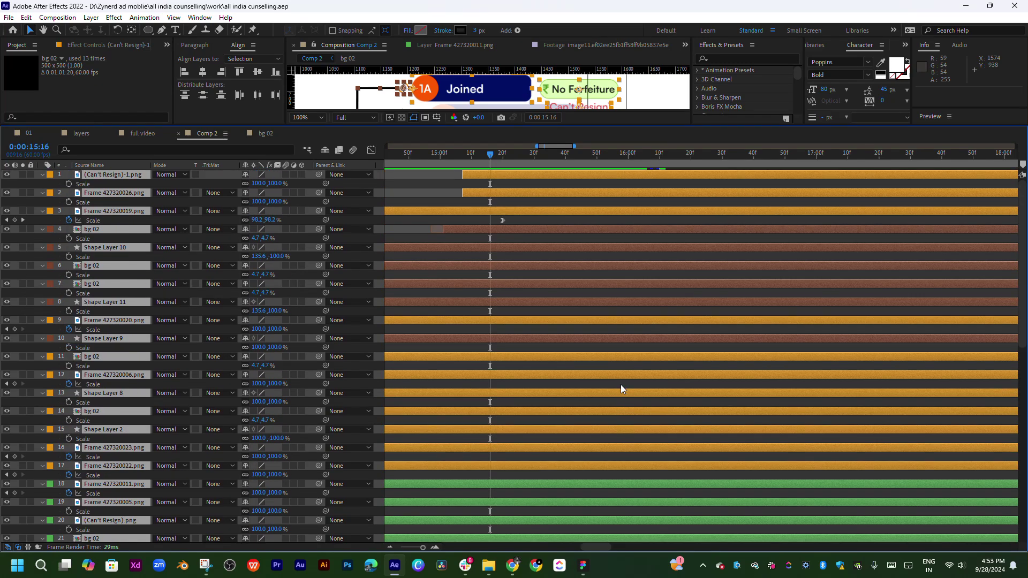
{"action": "scroll", "coordinate": [621, 388], "scroll_direction": "down", "scroll_amount": 10}
{"action": "scroll", "coordinate": [621, 389], "scroll_direction": "down", "scroll_amount": 6}
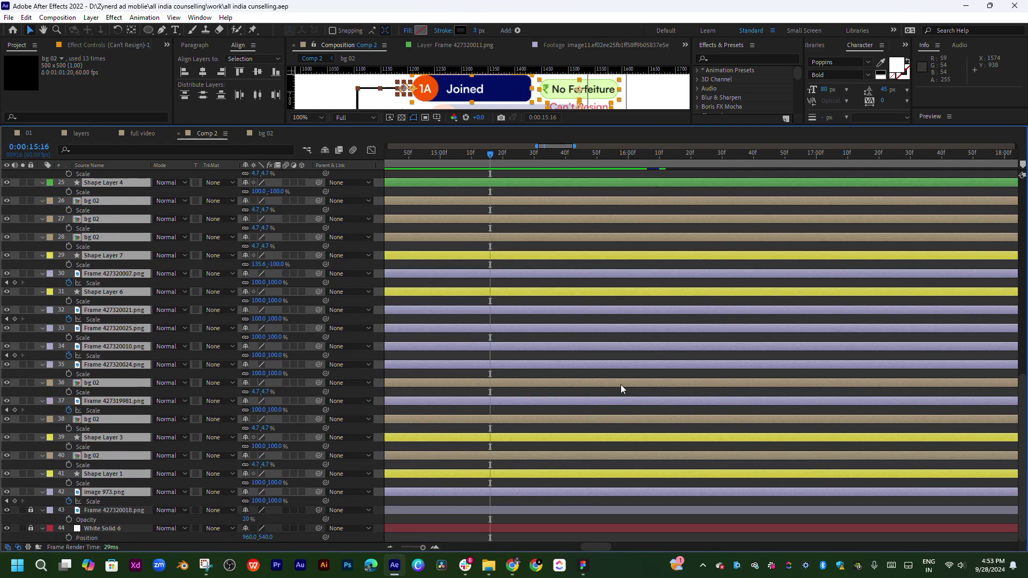
{"action": "scroll", "coordinate": [621, 386], "scroll_direction": "up", "scroll_amount": 1}
{"action": "scroll", "coordinate": [612, 388], "scroll_direction": "up", "scroll_amount": 12}
{"action": "scroll", "coordinate": [612, 389], "scroll_direction": "up", "scroll_amount": 3}
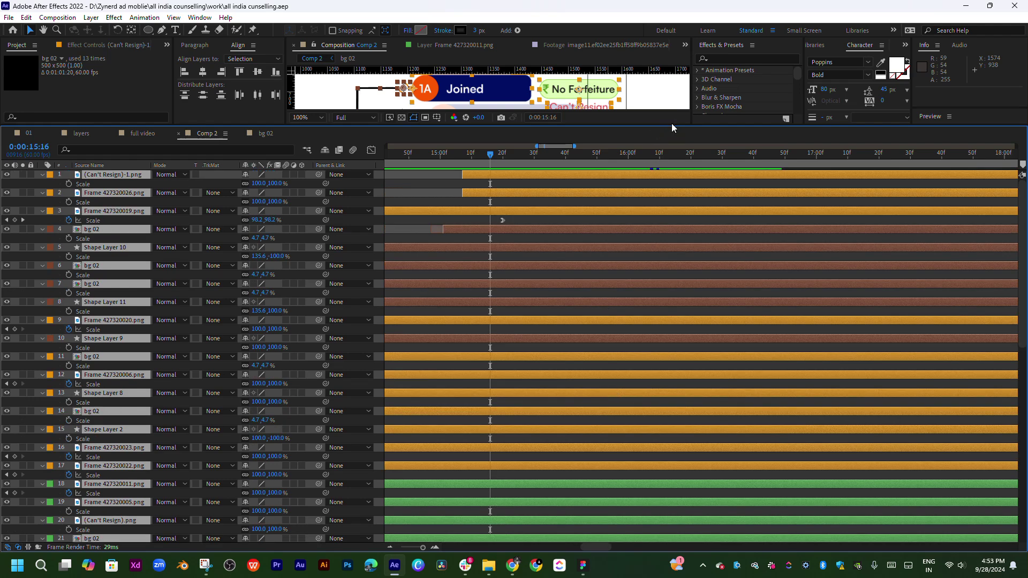
{"action": "left_click_drag", "start_coordinate": [671, 126], "coordinate": [676, 366]}
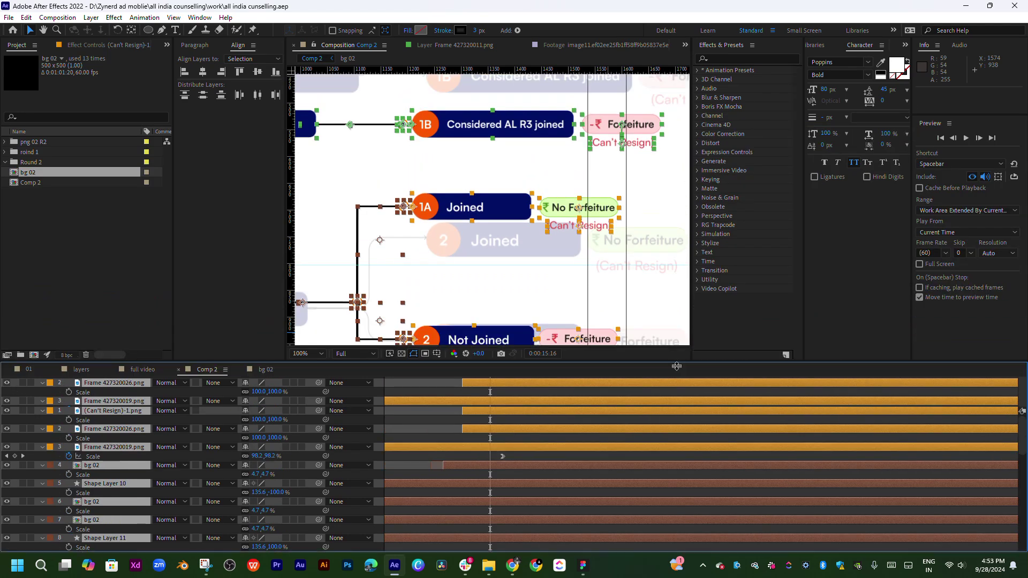
{"action": "scroll", "coordinate": [570, 277], "scroll_direction": "down", "scroll_amount": 3}
{"action": "scroll", "coordinate": [621, 326], "scroll_direction": "down", "scroll_amount": 1}
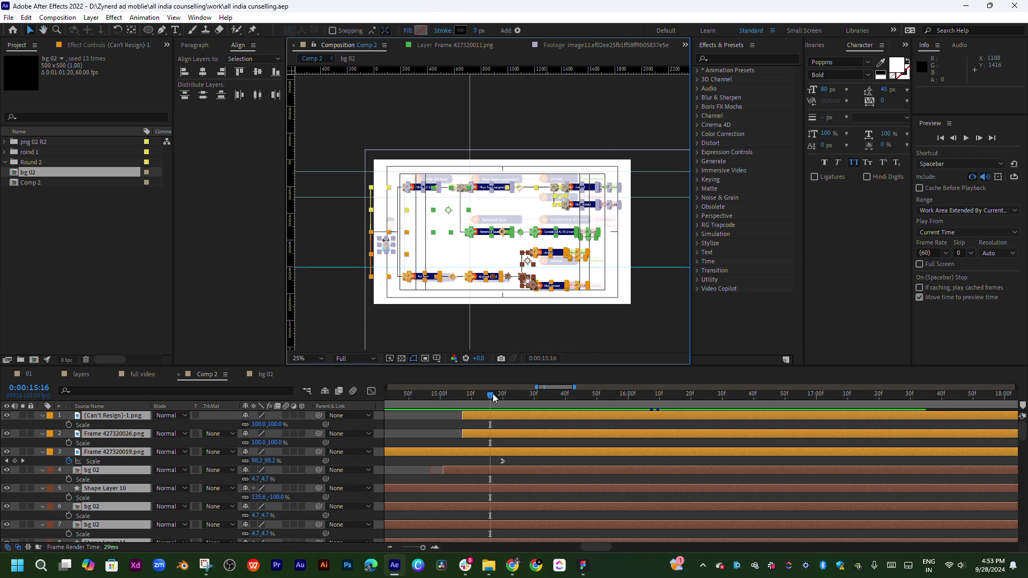
- Rewind to frame 0, set Quarter resolution, deselect all, maximize the viewer, and fit the composition
{"action": "left_click_drag", "start_coordinate": [490, 396], "coordinate": [384, 407]}
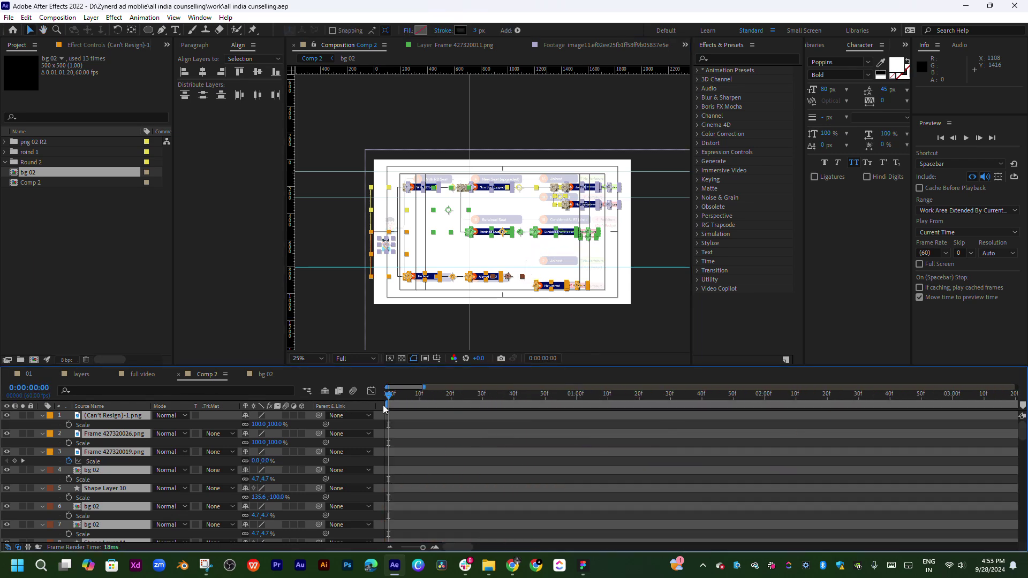
{"action": "left_click", "coordinate": [364, 358]}
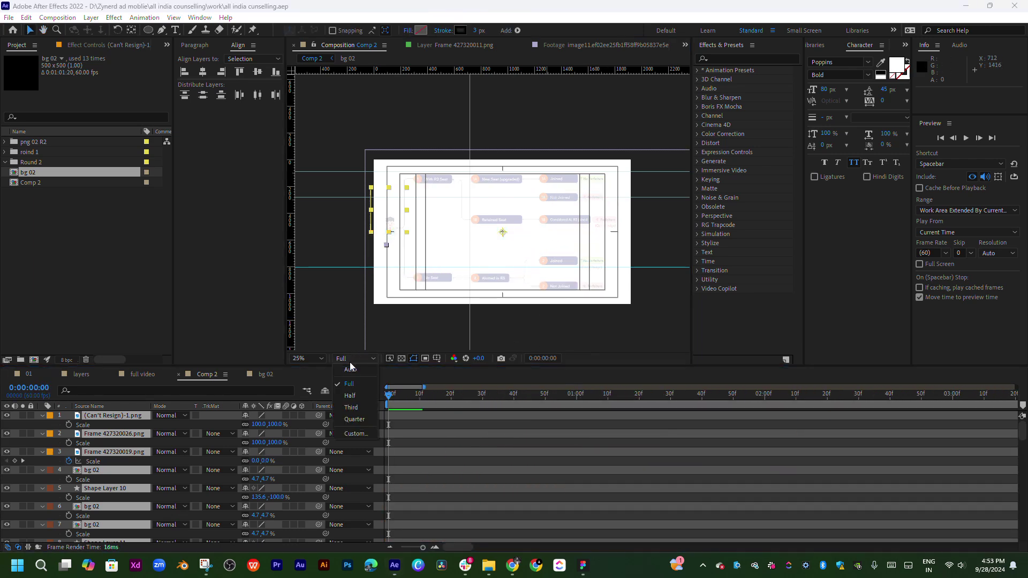
{"action": "left_click", "coordinate": [348, 419]}
{"action": "left_click", "coordinate": [543, 209]}
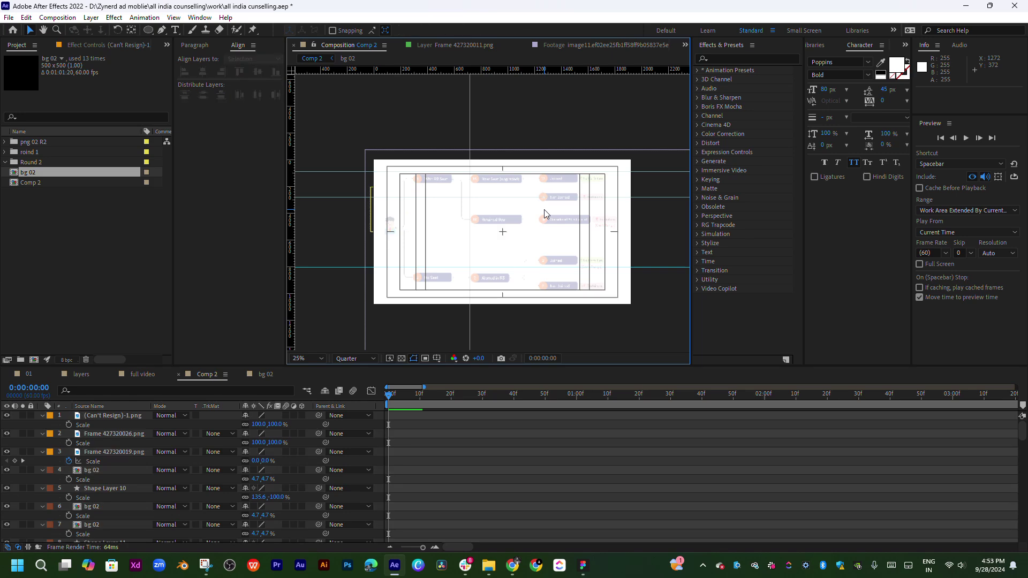
{"action": "key", "text": "grave"}
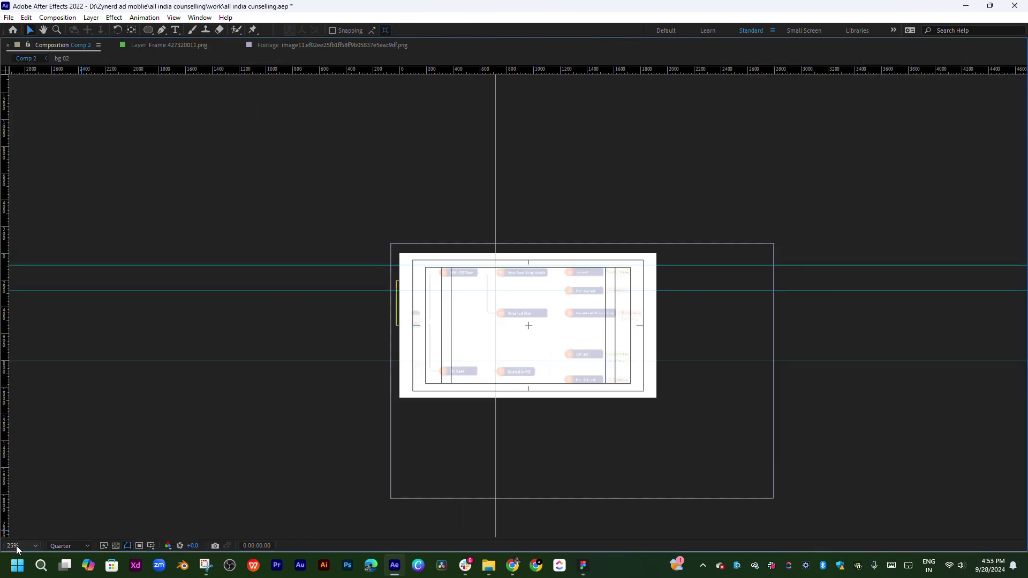
{"action": "left_click", "coordinate": [18, 546]}
{"action": "left_click", "coordinate": [33, 358]}
- Play the flowchart animation preview, then switch preview resolution to Auto
{"action": "key", "text": "space"}
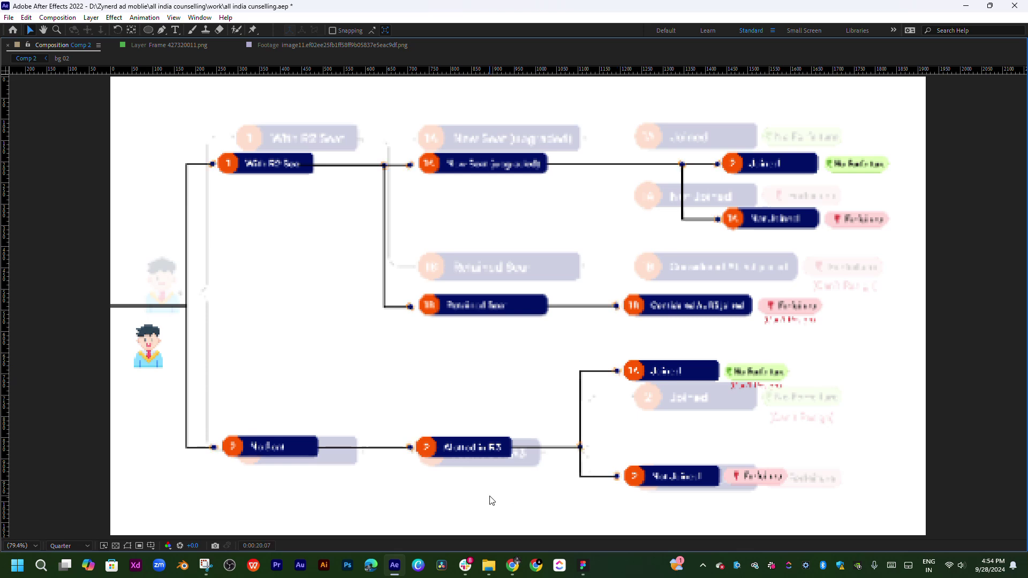
{"action": "key", "text": "space"}
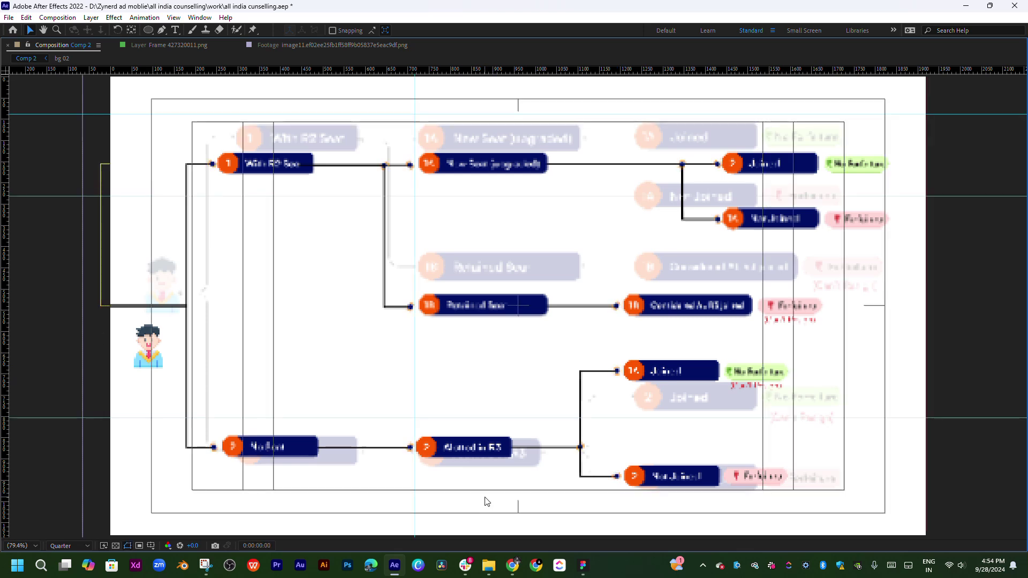
{"action": "key", "text": "space"}
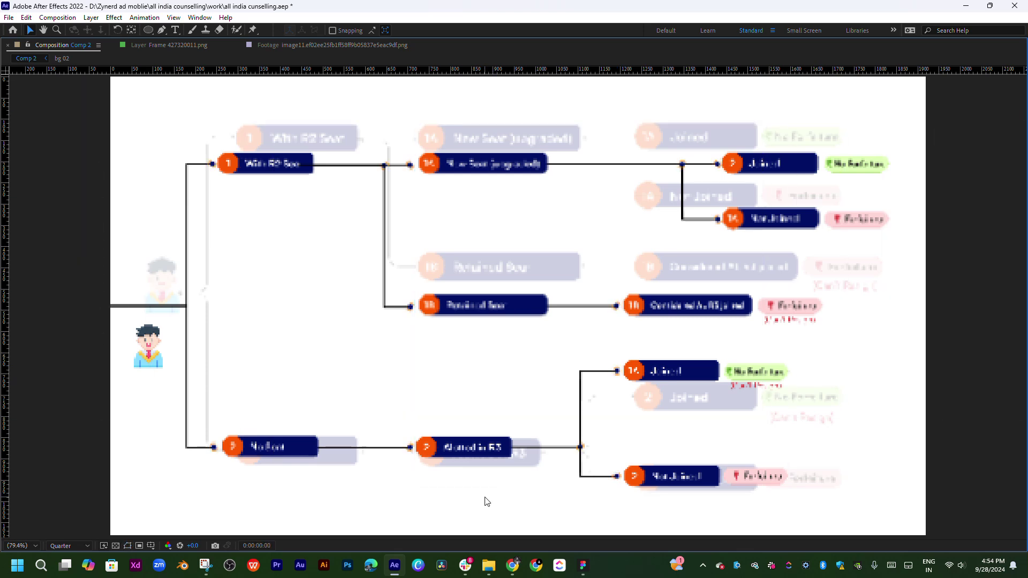
{"action": "left_click", "coordinate": [67, 542]}
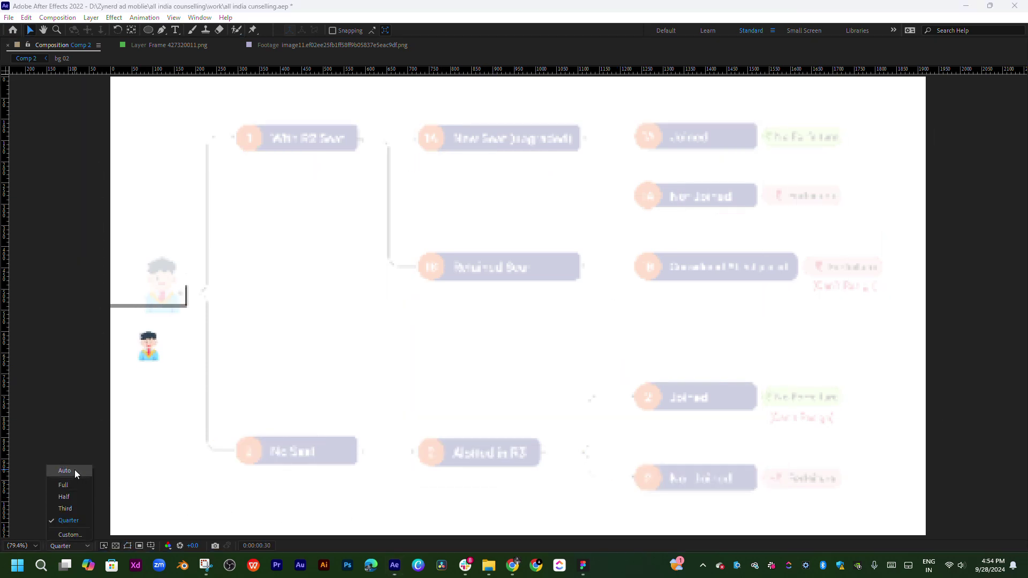
{"action": "left_click", "coordinate": [75, 470]}
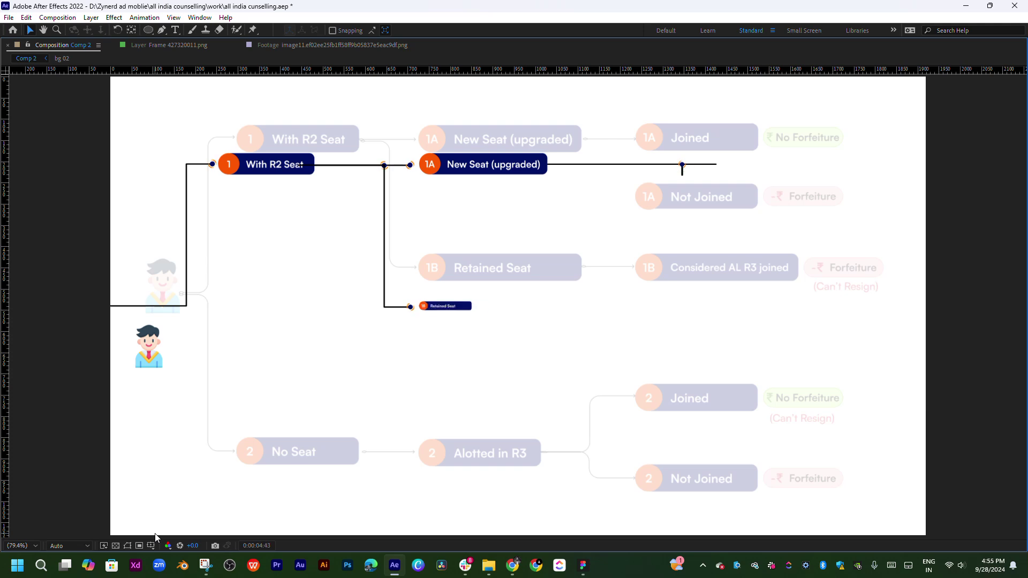
- Close the Windows Start menu and restore the normal panel layout
{"action": "key", "text": "super"}
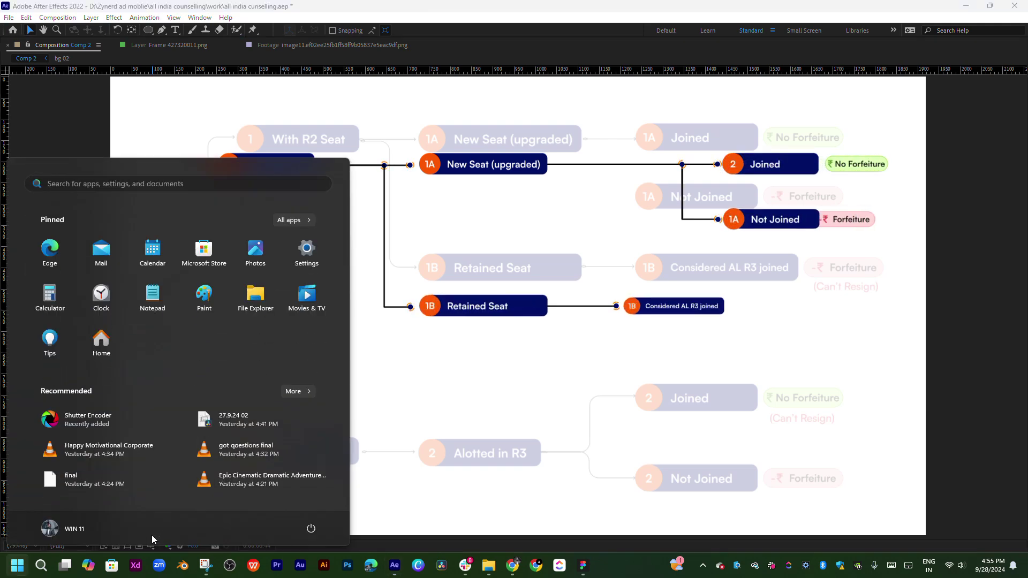
{"action": "key", "text": "super"}
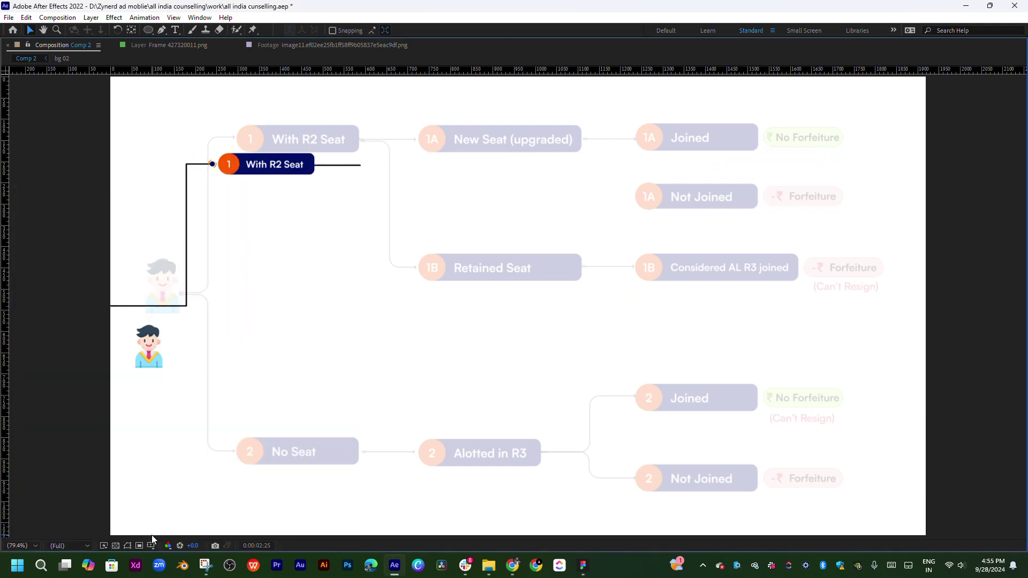
{"action": "key", "text": "grave"}
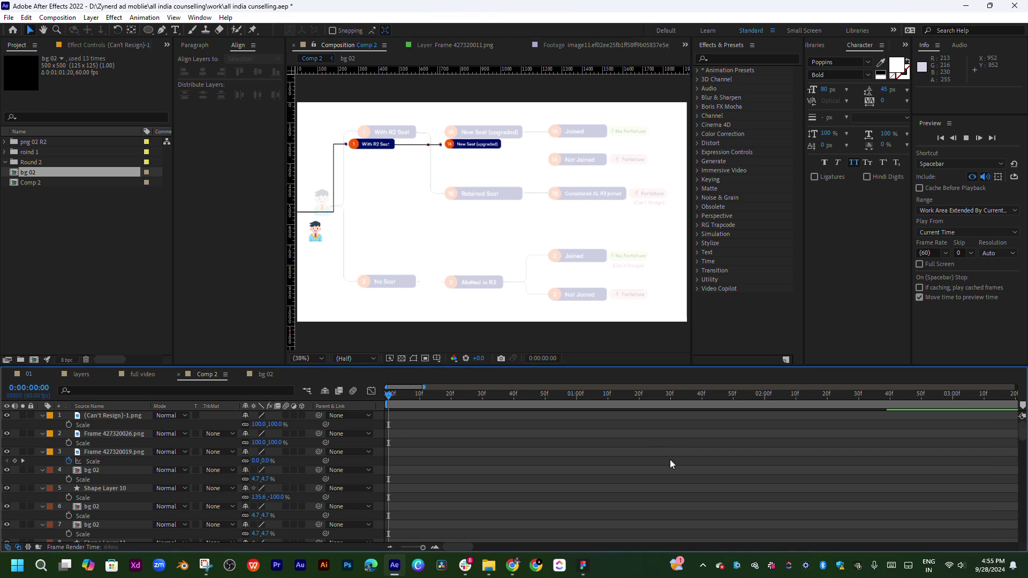
- Scrub Comp 2 around 16, 19 and 5 seconds to check the tags, then preview from the first frame
{"action": "scroll", "coordinate": [669, 459], "scroll_direction": "down", "scroll_amount": 5, "text": "alt"}
{"action": "left_click_drag", "start_coordinate": [452, 399], "coordinate": [620, 400]}
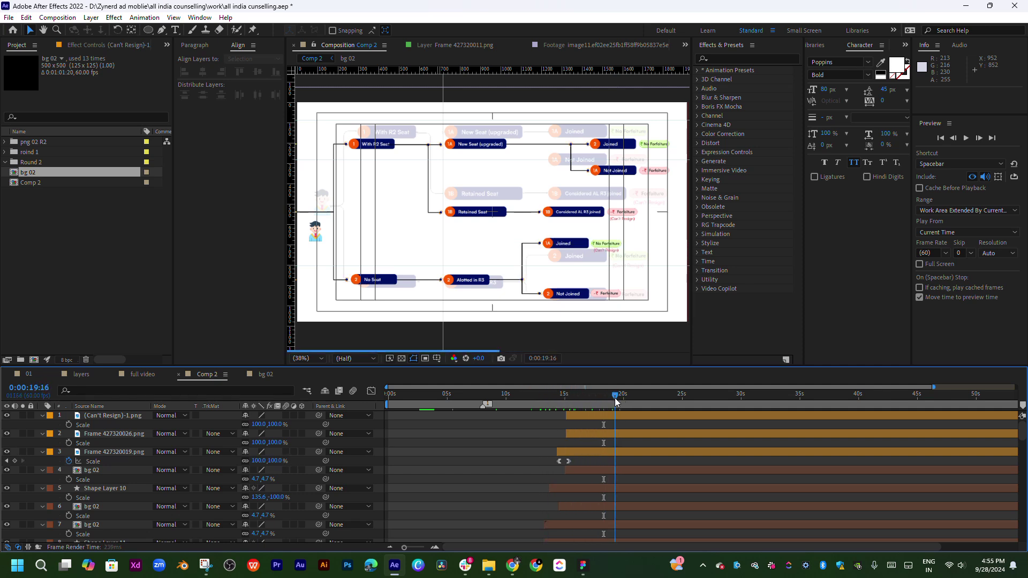
{"action": "left_click_drag", "start_coordinate": [616, 402], "coordinate": [619, 402]}
{"action": "left_click_drag", "start_coordinate": [615, 403], "coordinate": [448, 410]}
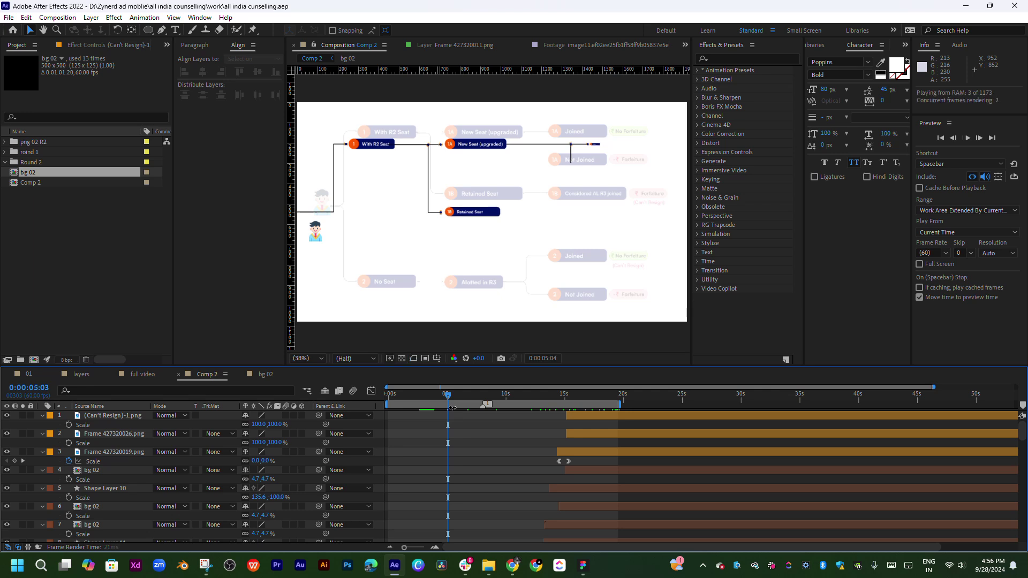
{"action": "left_click_drag", "start_coordinate": [445, 393], "coordinate": [389, 406]}
{"action": "key", "text": "space"}
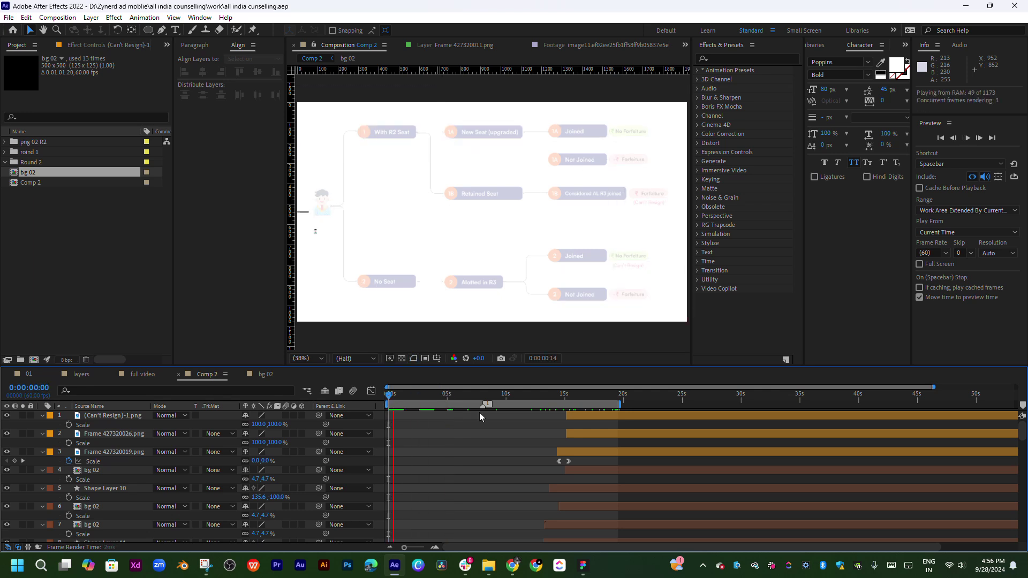